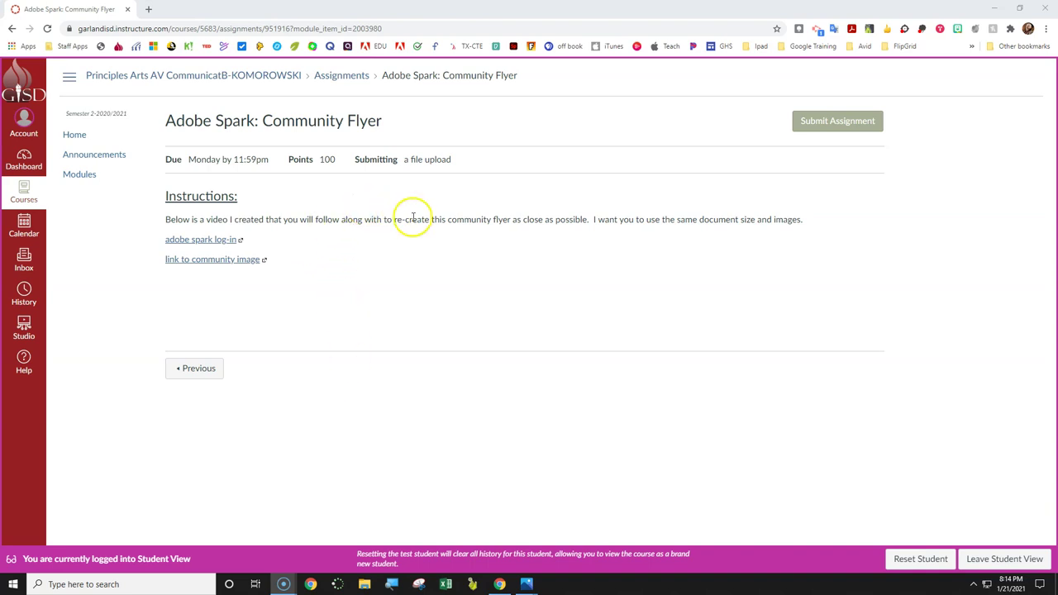
{"action": "left_click_drag", "start_coordinate": [399, 221], "coordinate": [588, 219]}
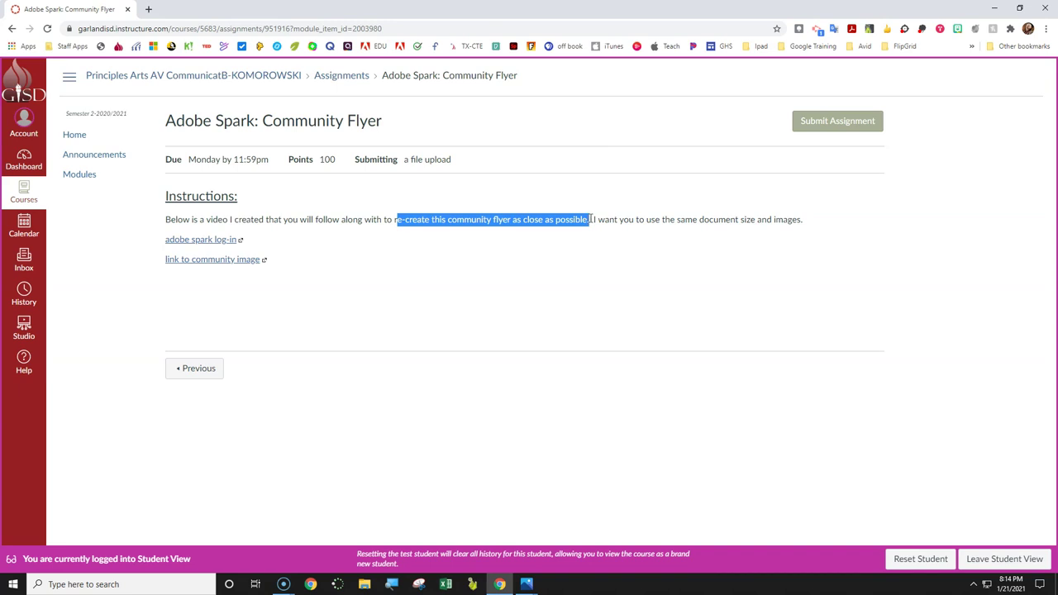
{"action": "left_click", "coordinate": [602, 262]}
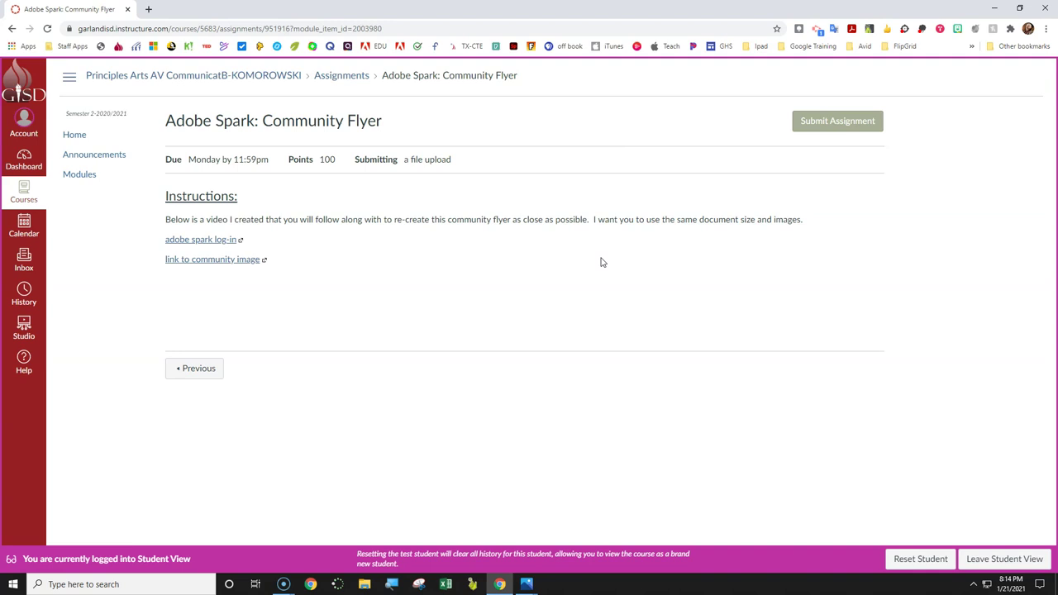
{"action": "left_click", "coordinate": [587, 252]}
Open the Adobe Spark log-in link from the assignment and sign in with Google using the Enterprise ID account.
{"action": "left_click", "coordinate": [221, 241]}
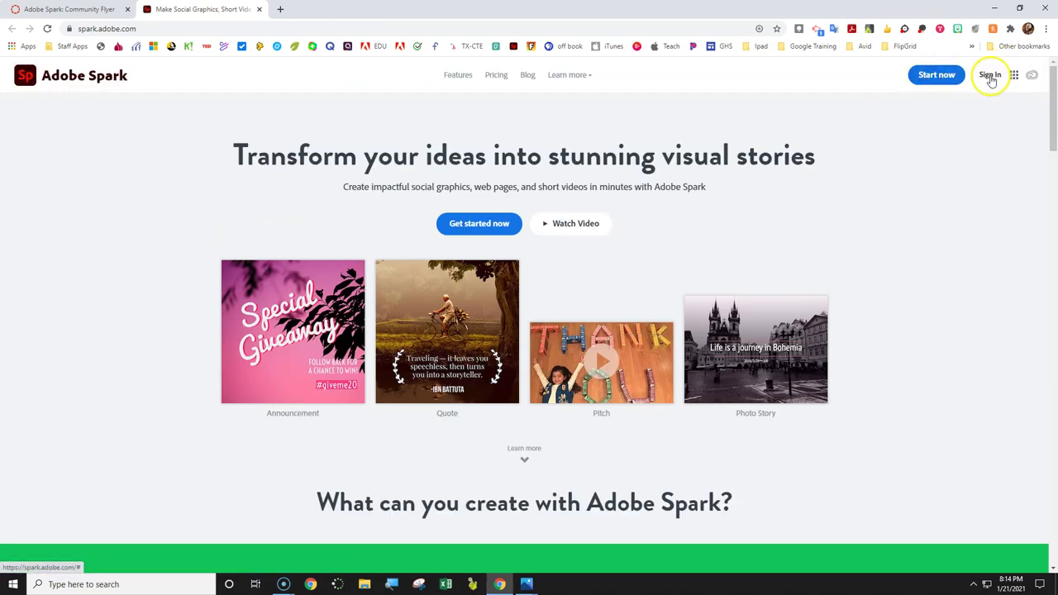
{"action": "left_click", "coordinate": [990, 77]}
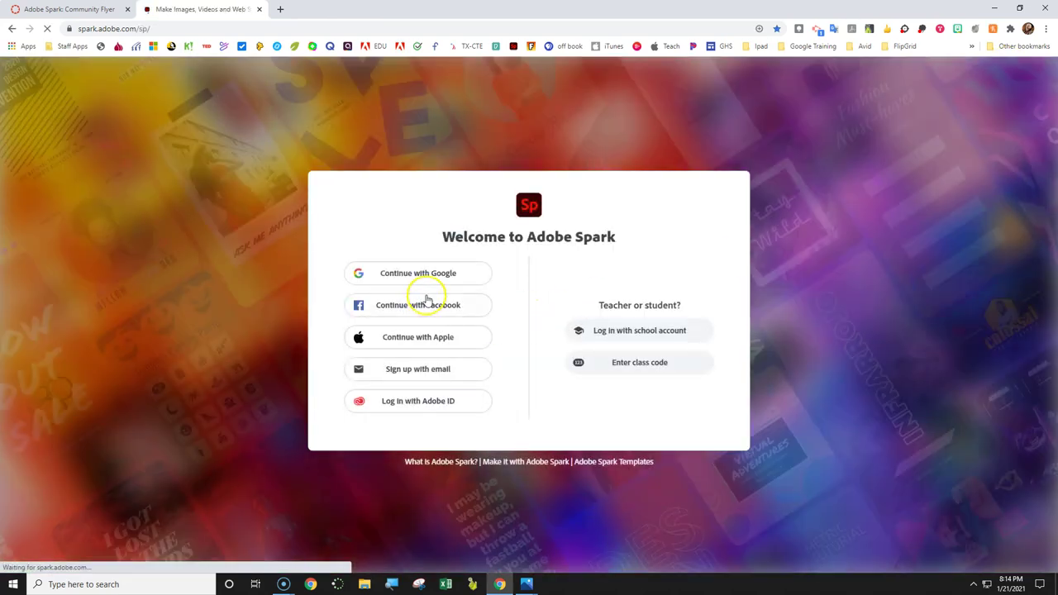
{"action": "left_click", "coordinate": [432, 273]}
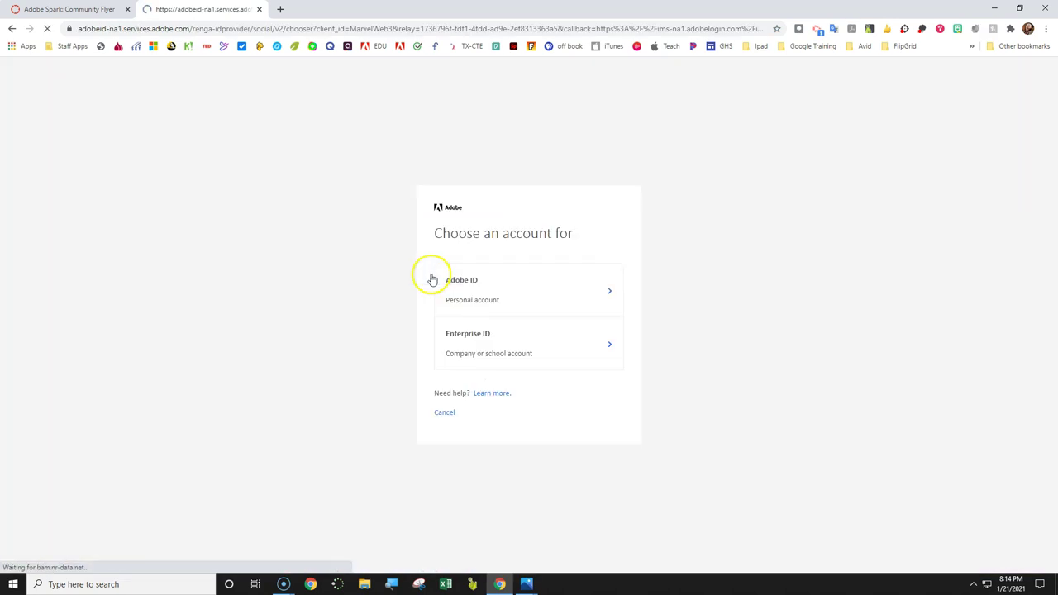
{"action": "left_click", "coordinate": [486, 351]}
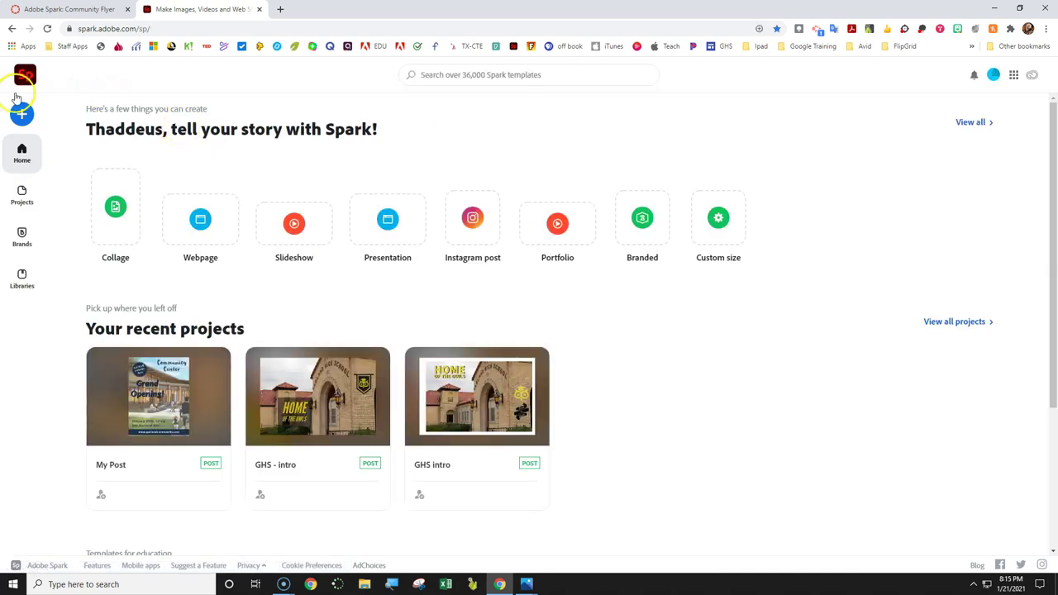
Create a blank flyer project and resize its page to the Letter print size.
{"action": "left_click", "coordinate": [21, 114]}
{"action": "left_click", "coordinate": [49, 143]}
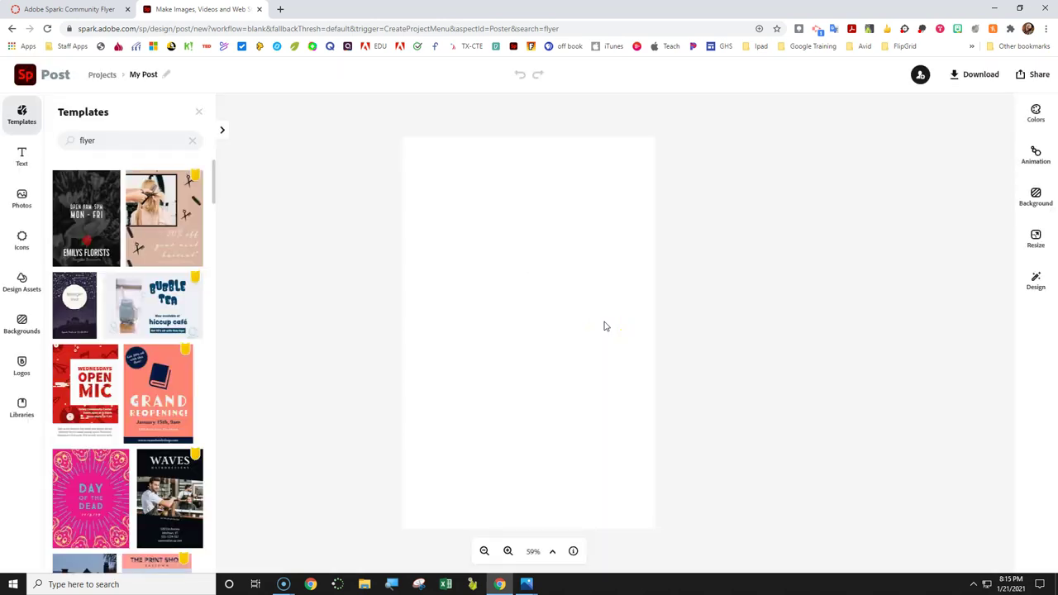
{"action": "left_click", "coordinate": [482, 130]}
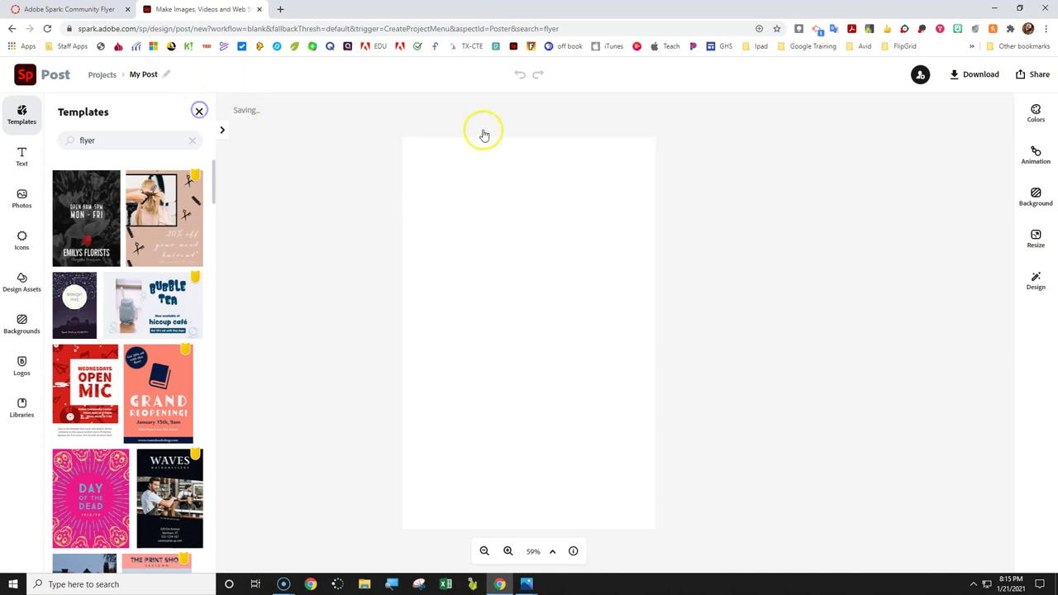
{"action": "left_click", "coordinate": [1038, 240]}
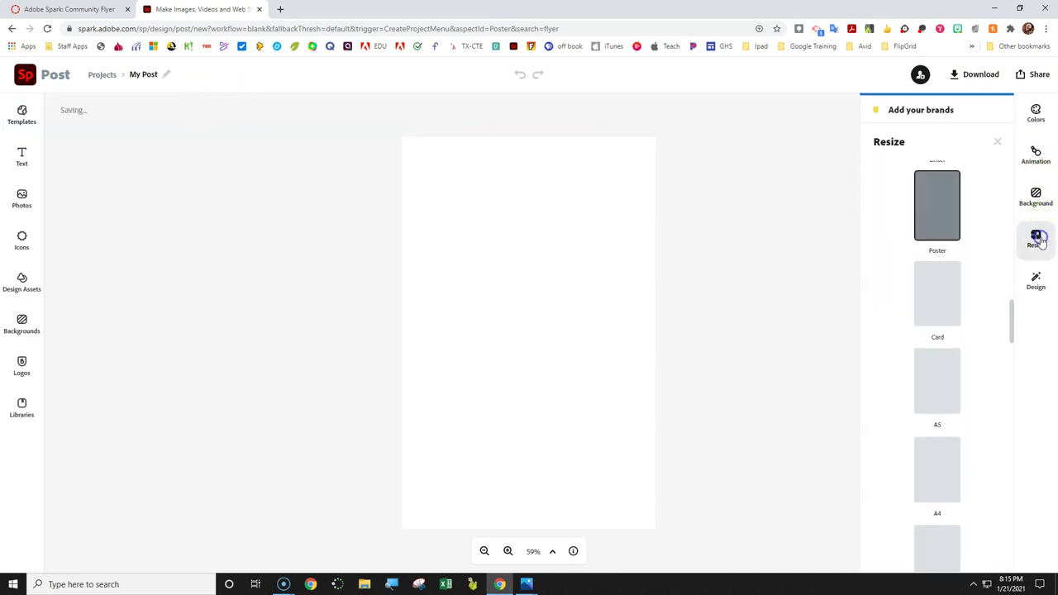
{"action": "left_click", "coordinate": [935, 223]}
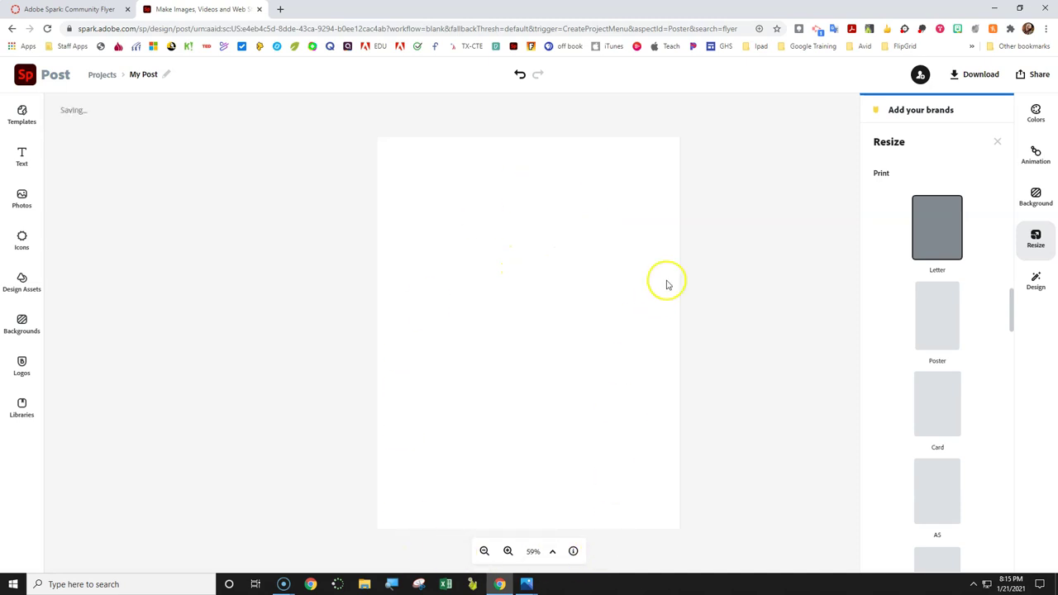
{"action": "left_click", "coordinate": [603, 259]}
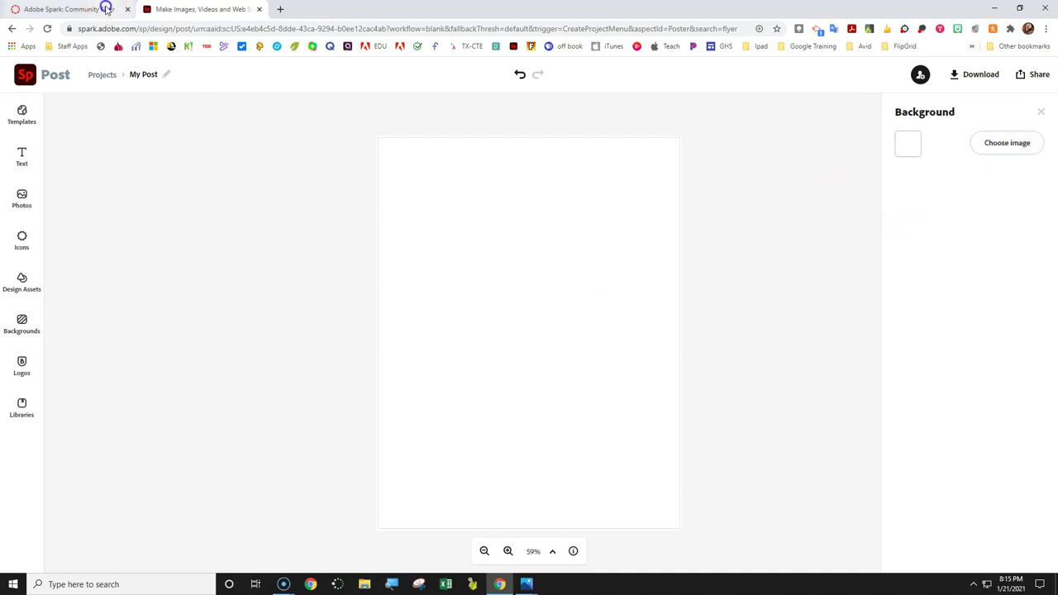
Download Comm_Center_Shawnee.jpg from the Google Drive folder linked as the community image in the assignment.
{"action": "left_click", "coordinate": [105, 9]}
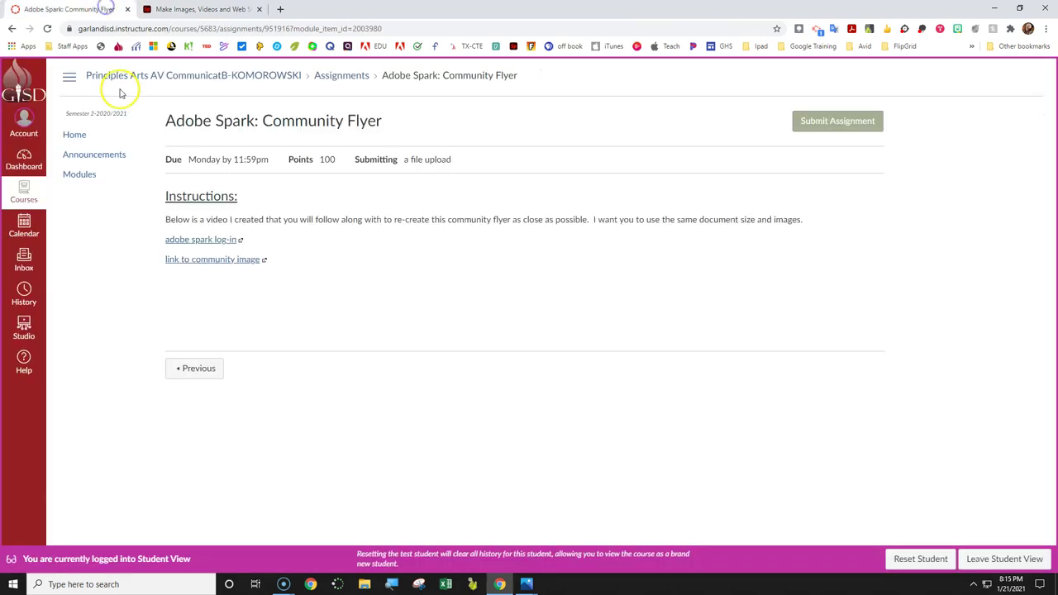
{"action": "left_click", "coordinate": [218, 265]}
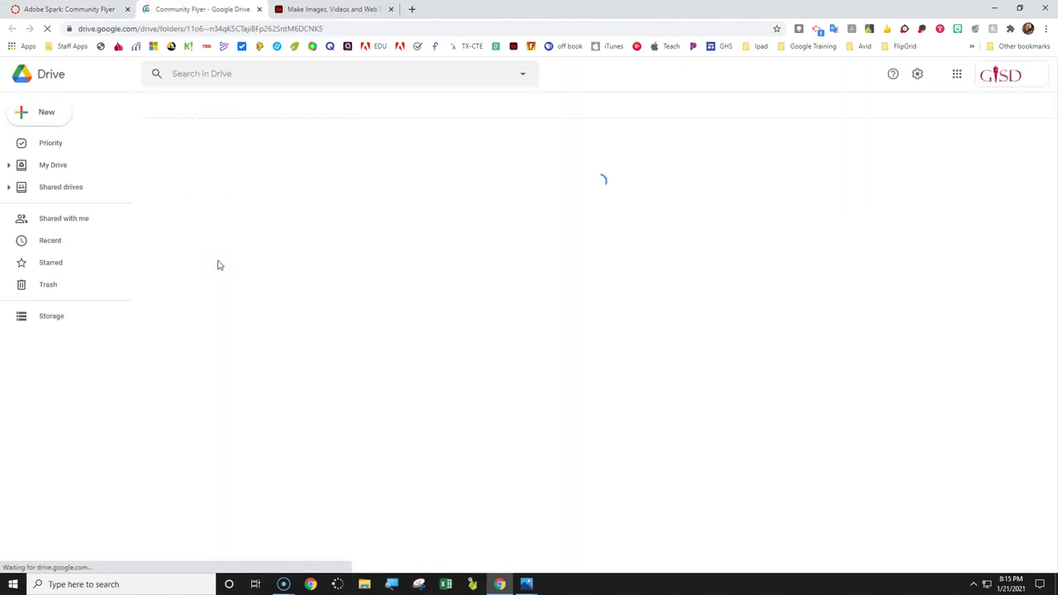
{"action": "left_click", "coordinate": [193, 187]}
{"action": "double_click", "coordinate": [165, 160]}
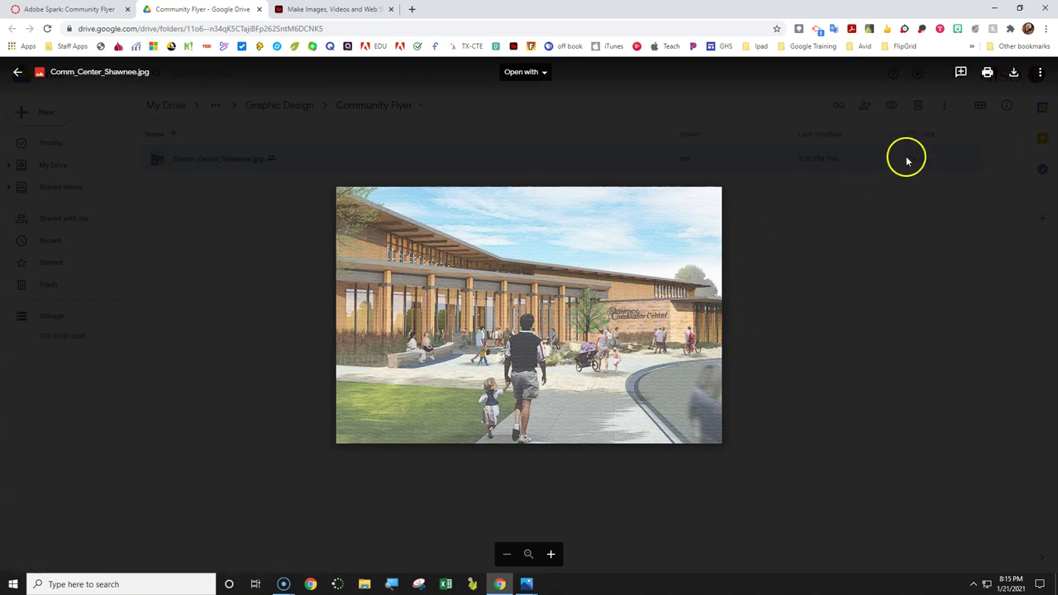
{"action": "left_click", "coordinate": [1014, 73]}
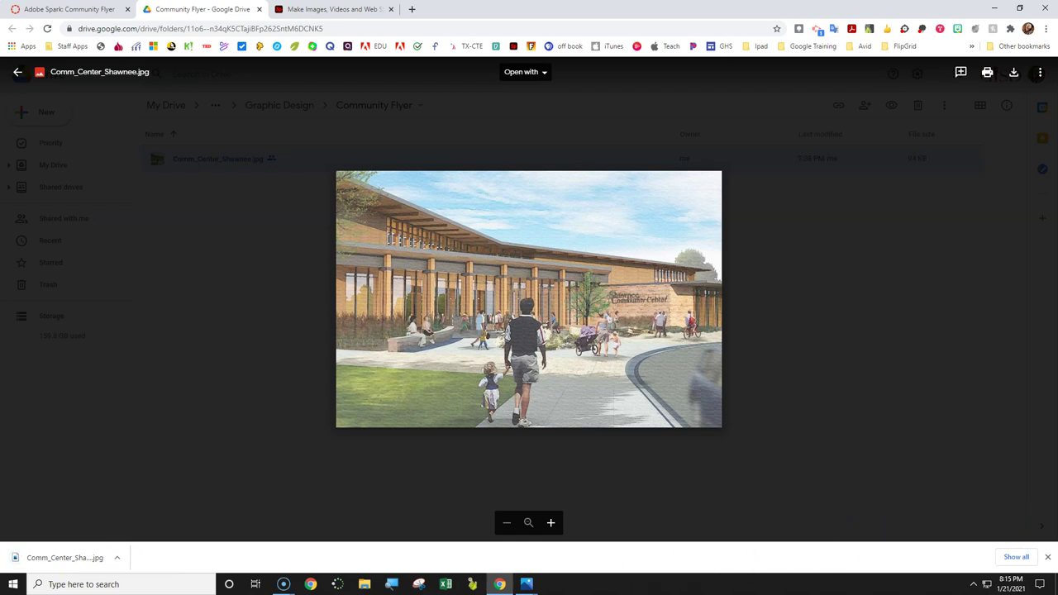
{"action": "left_click", "coordinate": [1048, 557]}
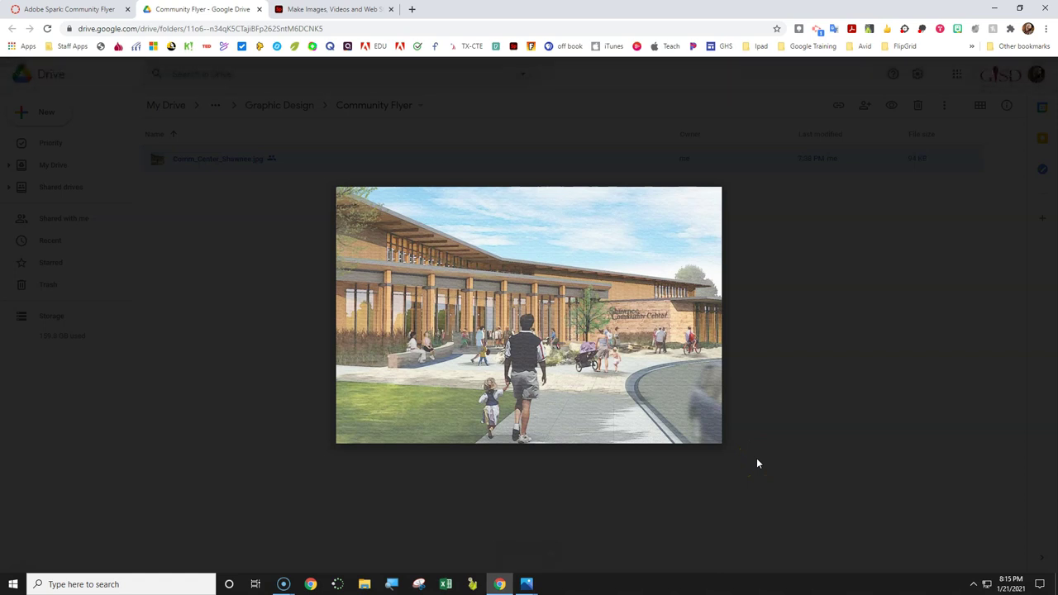
Back in Adobe Spark, upload Comm_Center_Shawnee (2).jpg as the flyer's background image and compare it with the original in Google Drive.
{"action": "left_click", "coordinate": [338, 10]}
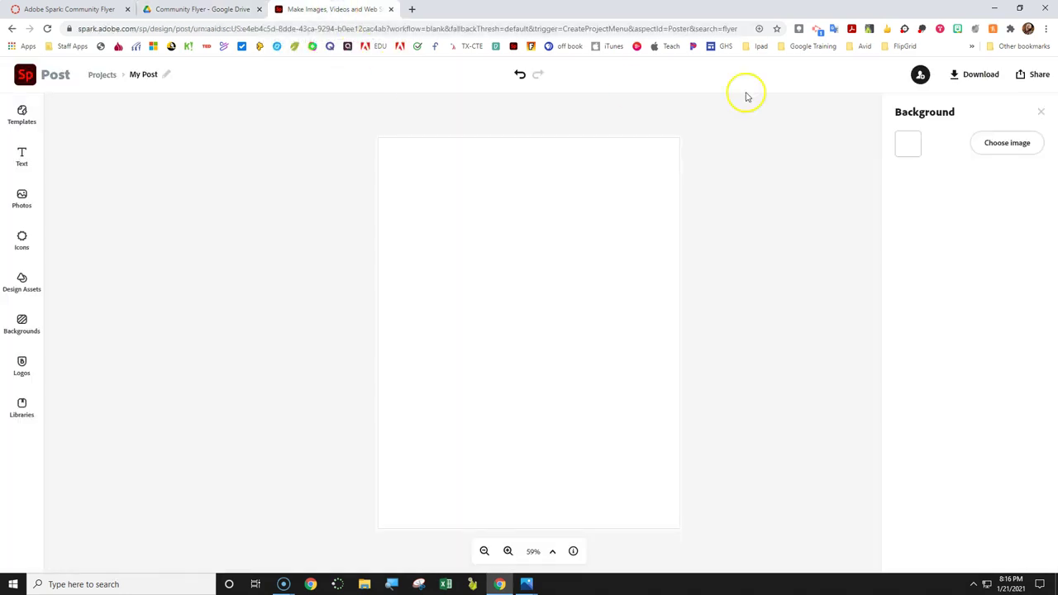
{"action": "left_click", "coordinate": [1007, 142]}
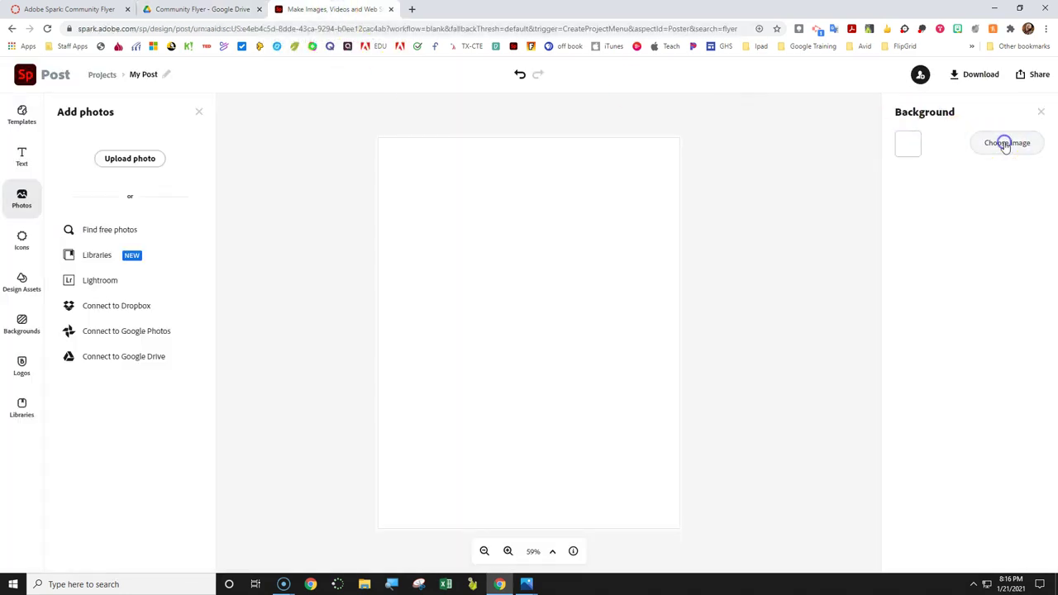
{"action": "left_click", "coordinate": [137, 161]}
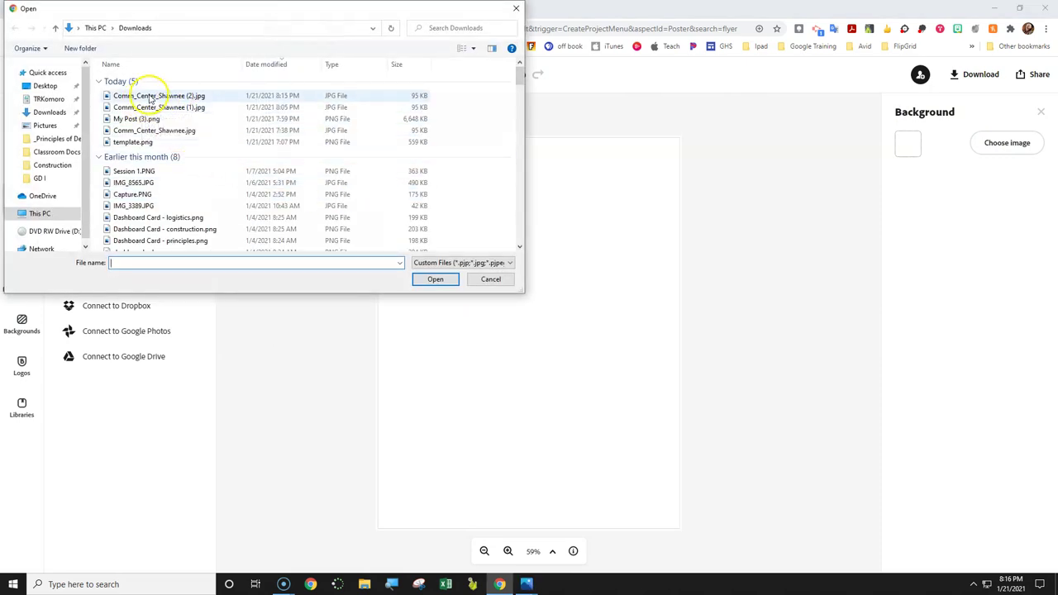
{"action": "left_click", "coordinate": [157, 96]}
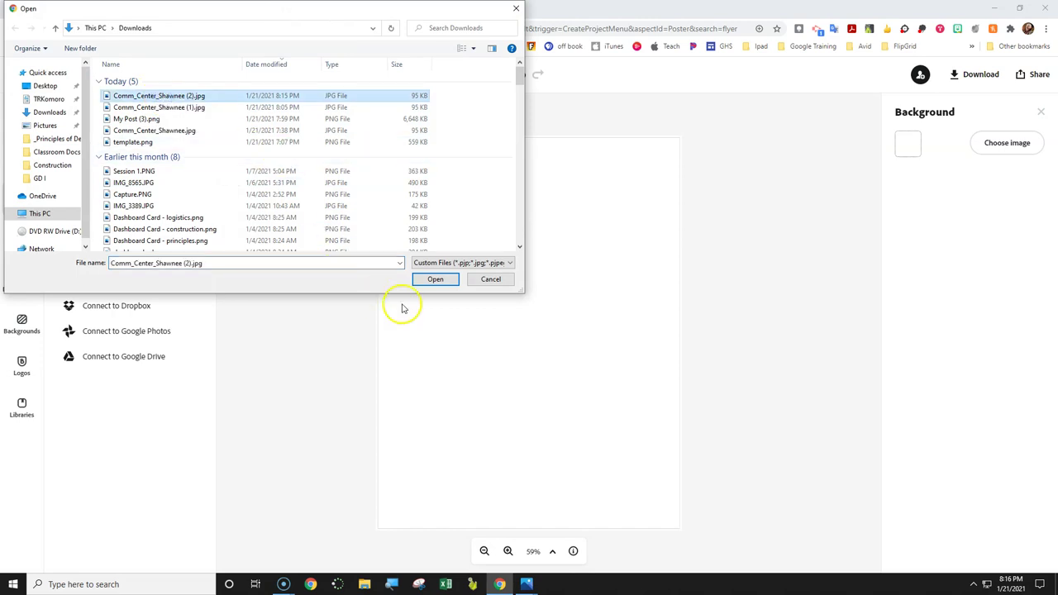
{"action": "left_click", "coordinate": [435, 282]}
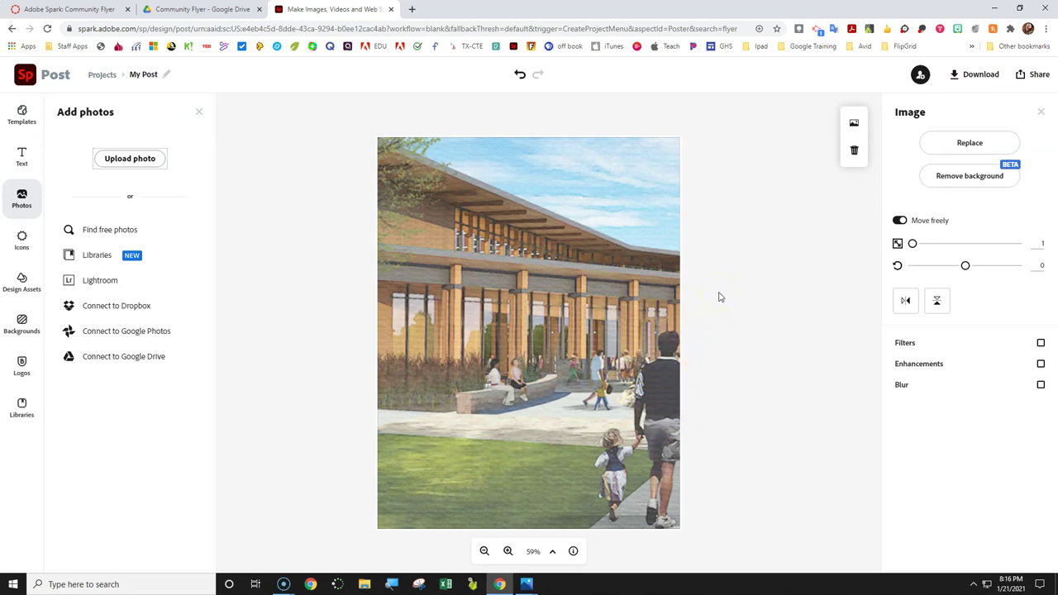
{"action": "left_click", "coordinate": [214, 10]}
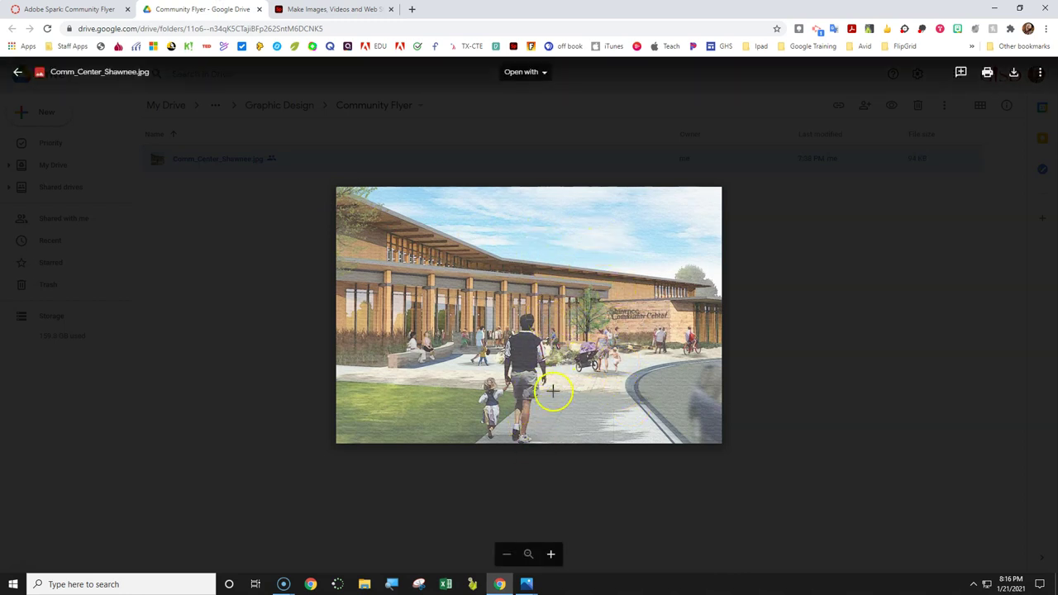
{"action": "left_click", "coordinate": [310, 9]}
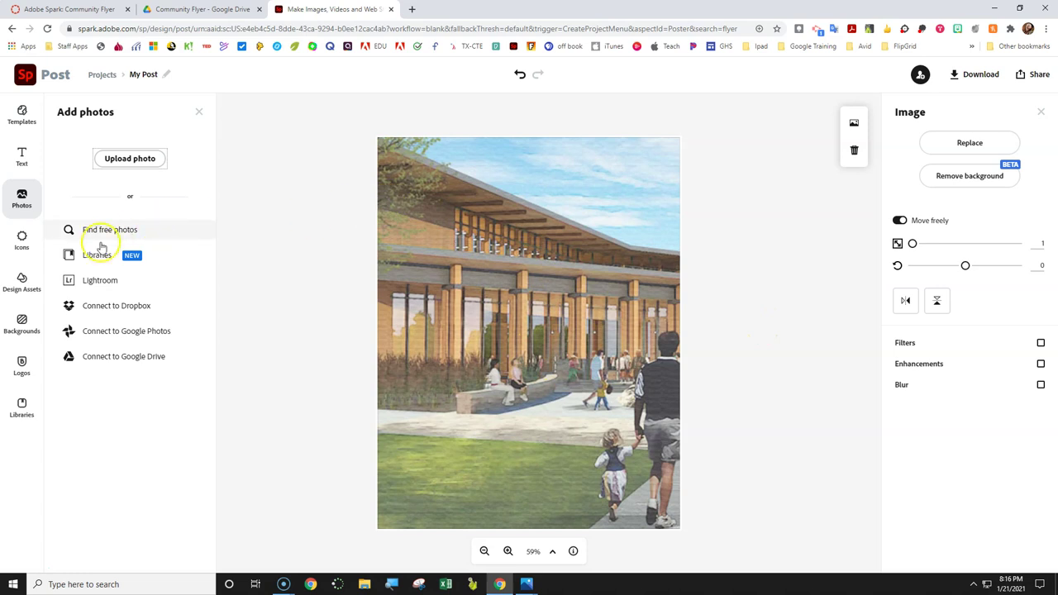
Search the icon library for heart, and replace that search with escutcheon.
{"action": "left_click", "coordinate": [30, 245]}
{"action": "left_click", "coordinate": [145, 138]}
{"action": "type", "text": "heart"}
{"action": "key", "text": "Return"}
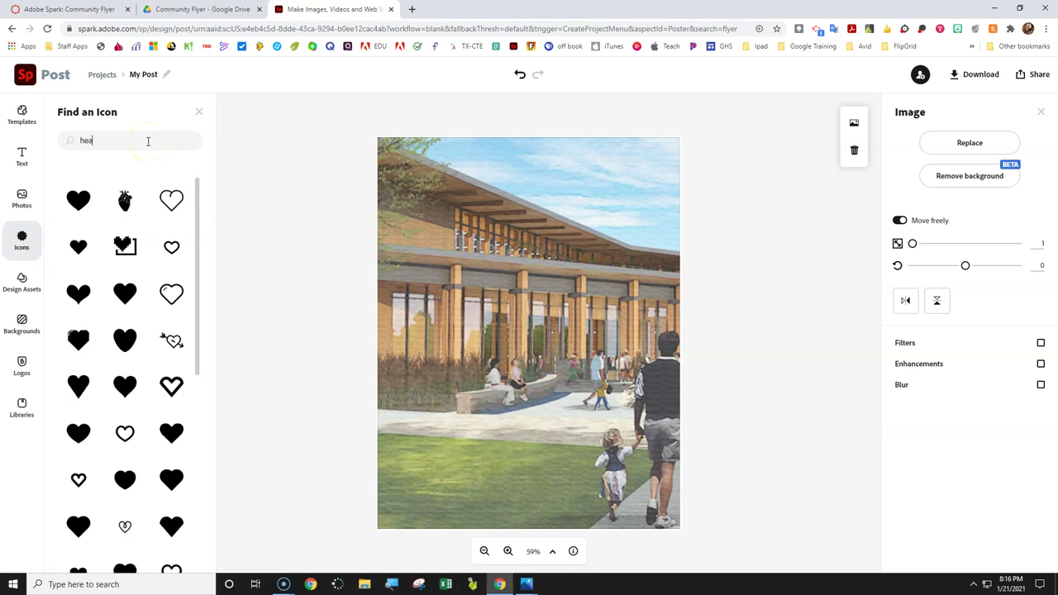
{"action": "key", "text": "BackSpace"}
{"action": "type", "text": "e"}
{"action": "type", "text": "scutcheon"}
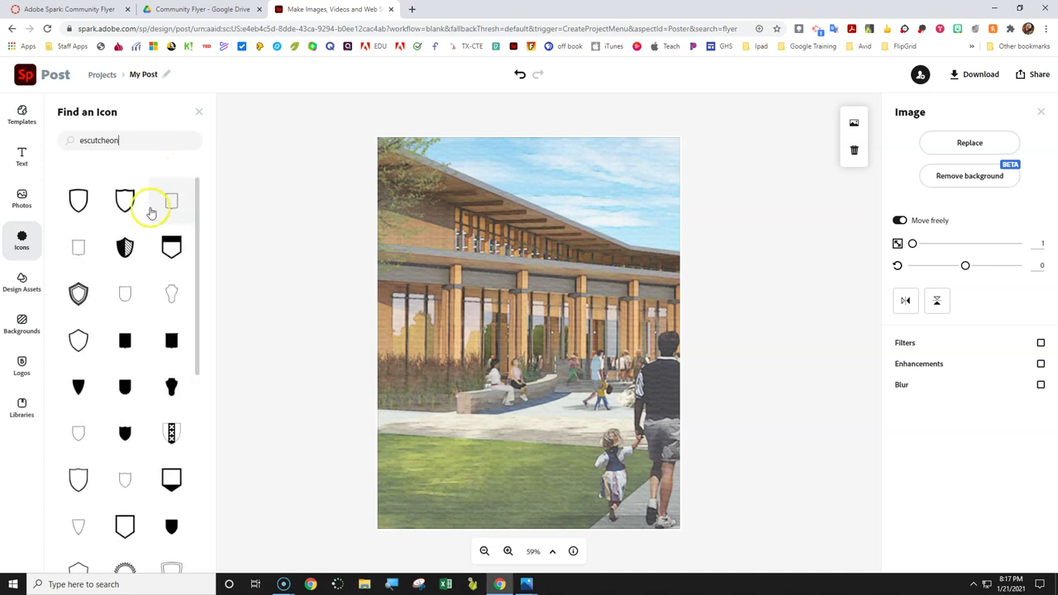
Find the solid round badge with a jagged edge among the escutcheon icons and add it to the flyer.
{"action": "left_click", "coordinate": [199, 269]}
{"action": "left_click_drag", "start_coordinate": [199, 270], "coordinate": [190, 581]}
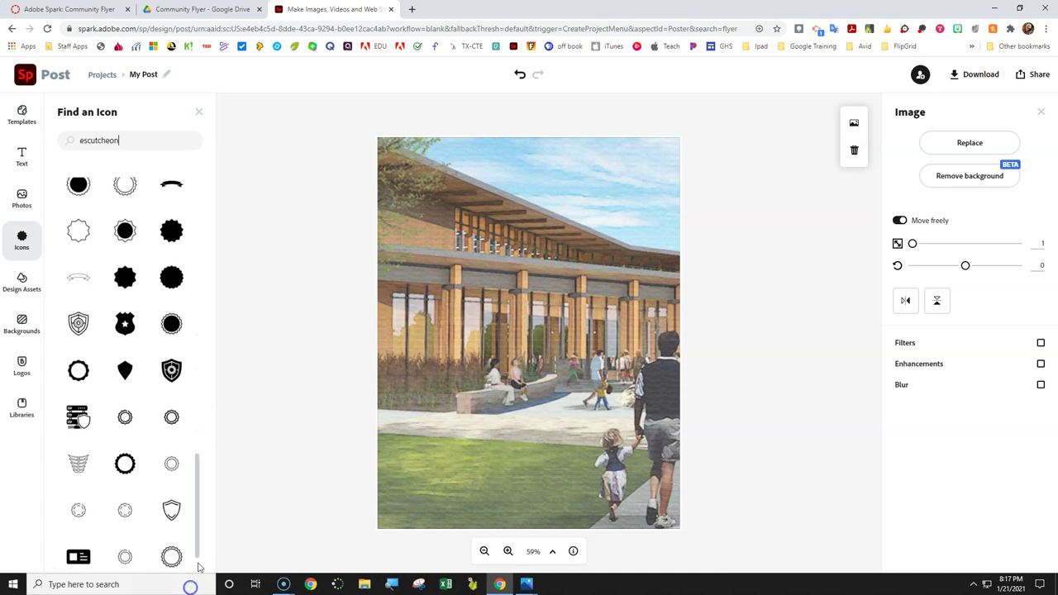
{"action": "scroll", "coordinate": [196, 494], "scroll_direction": "down", "scroll_amount": 1}
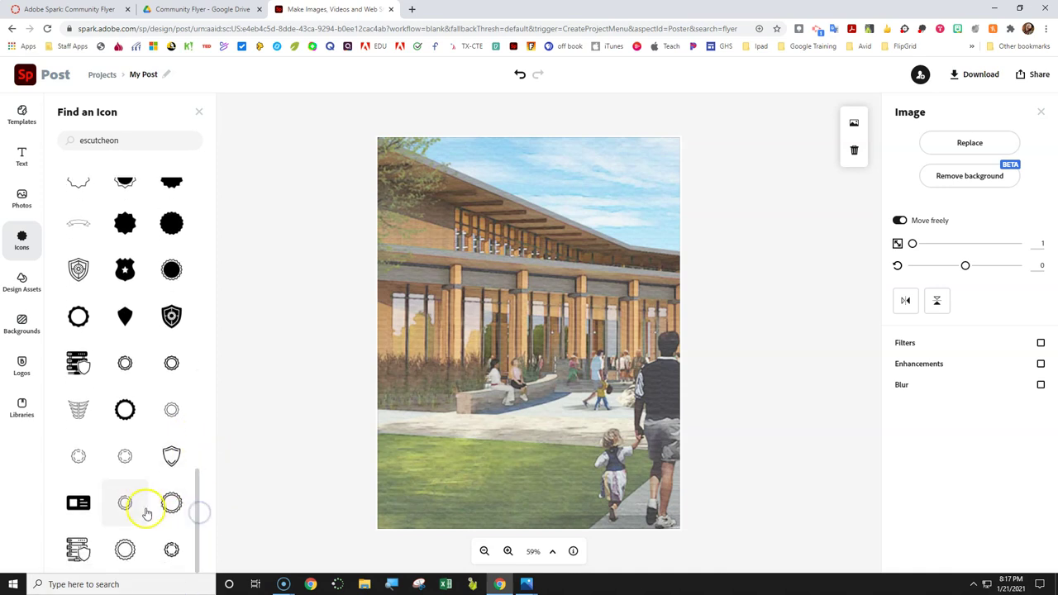
{"action": "scroll", "coordinate": [162, 394], "scroll_direction": "up", "scroll_amount": 1}
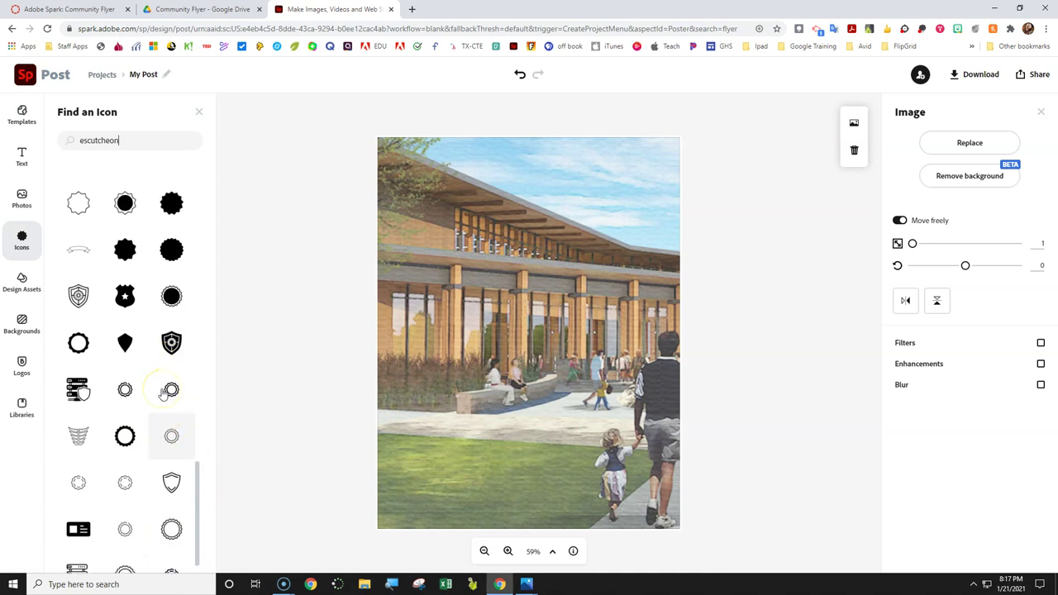
{"action": "scroll", "coordinate": [163, 395], "scroll_direction": "up", "scroll_amount": 2}
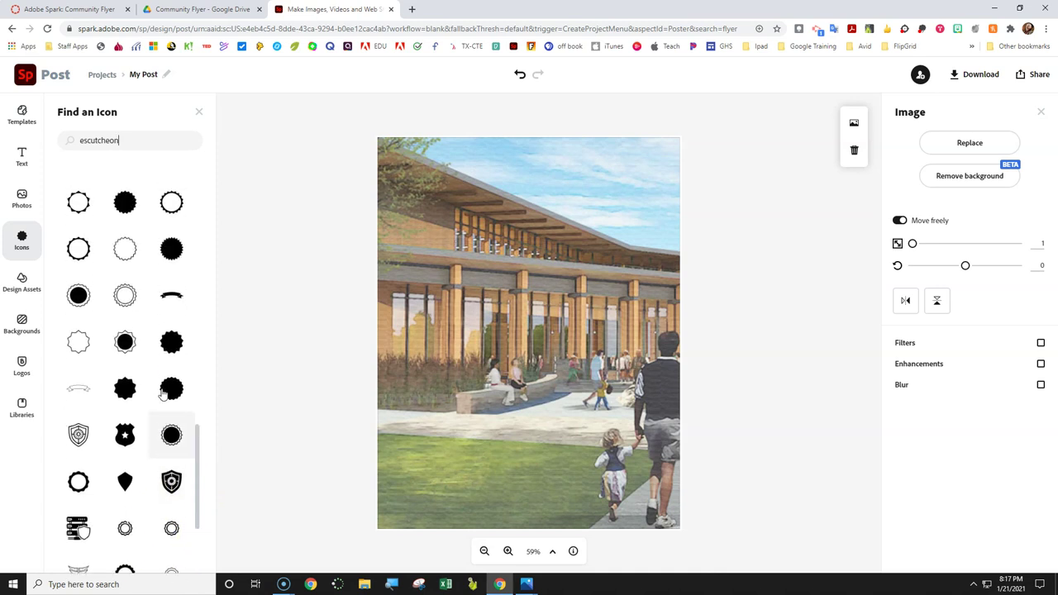
{"action": "left_click", "coordinate": [171, 252]}
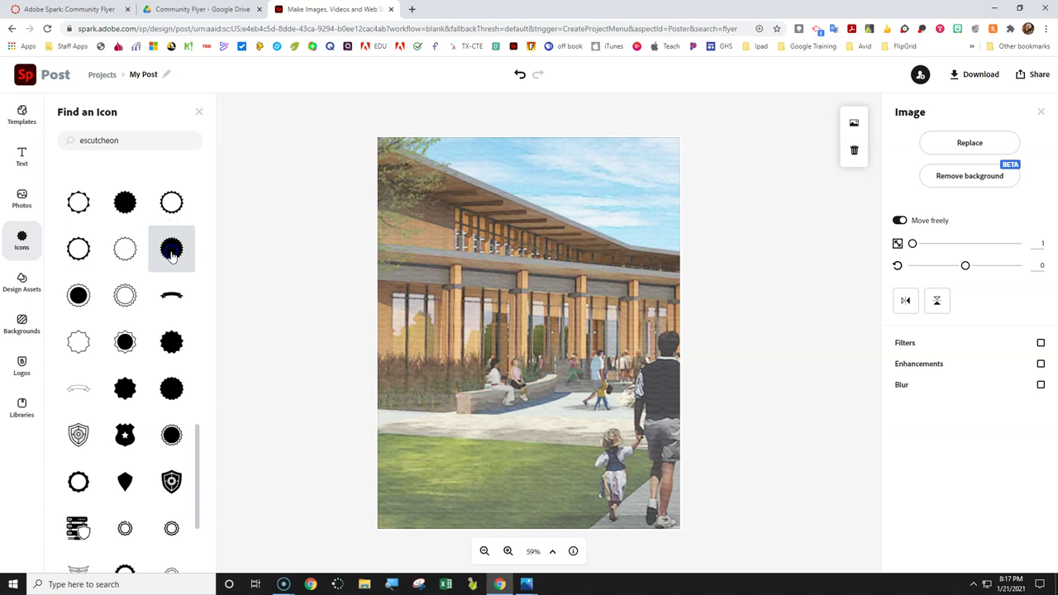
Customize the flyer's current color palette by setting its first color to hex 081A40.
{"action": "left_click", "coordinate": [1041, 113]}
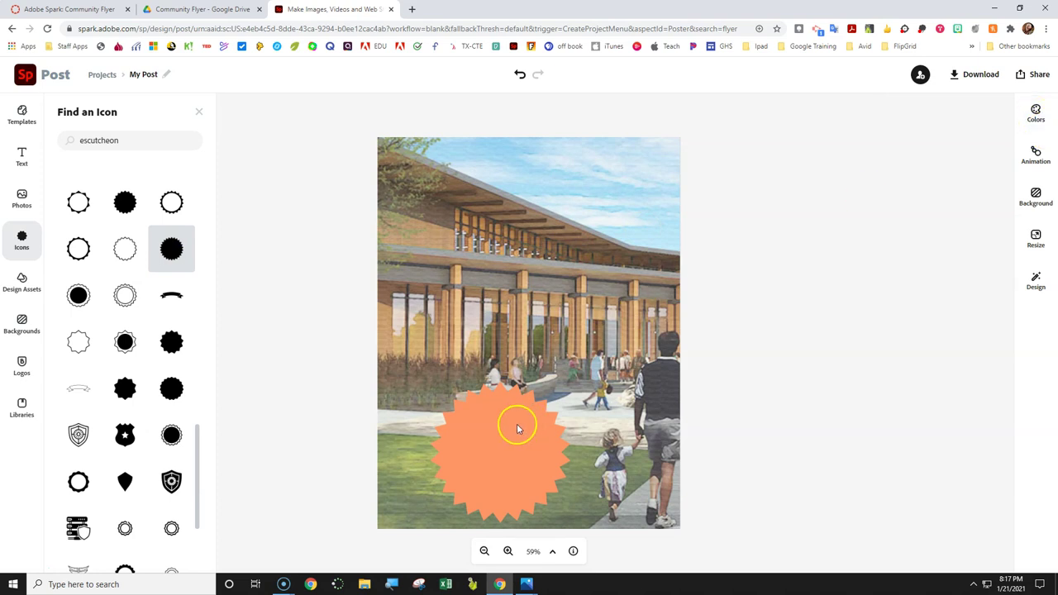
{"action": "left_click", "coordinate": [1038, 114]}
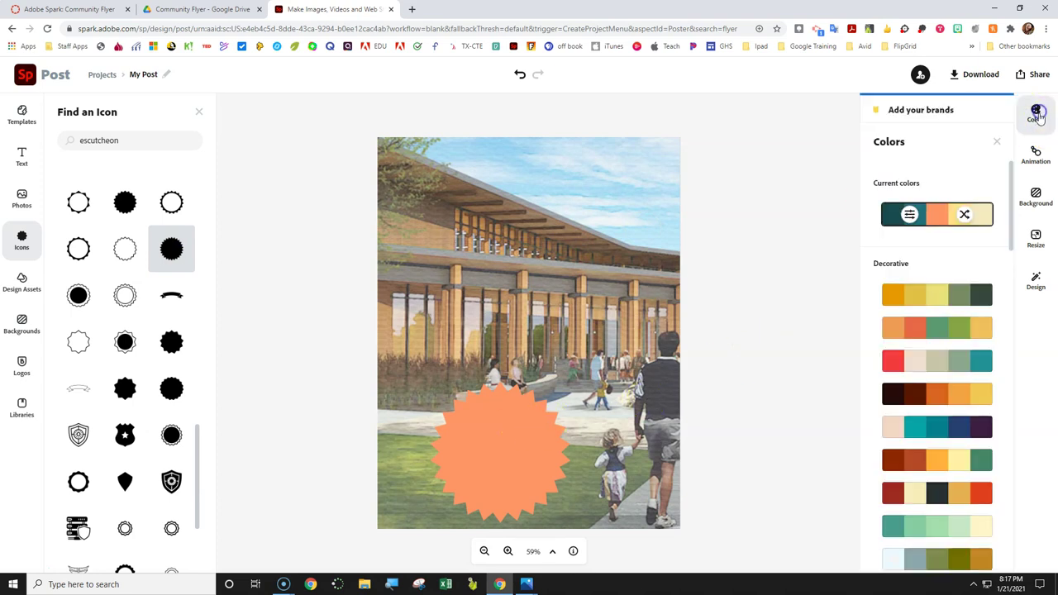
{"action": "left_click", "coordinate": [910, 215]}
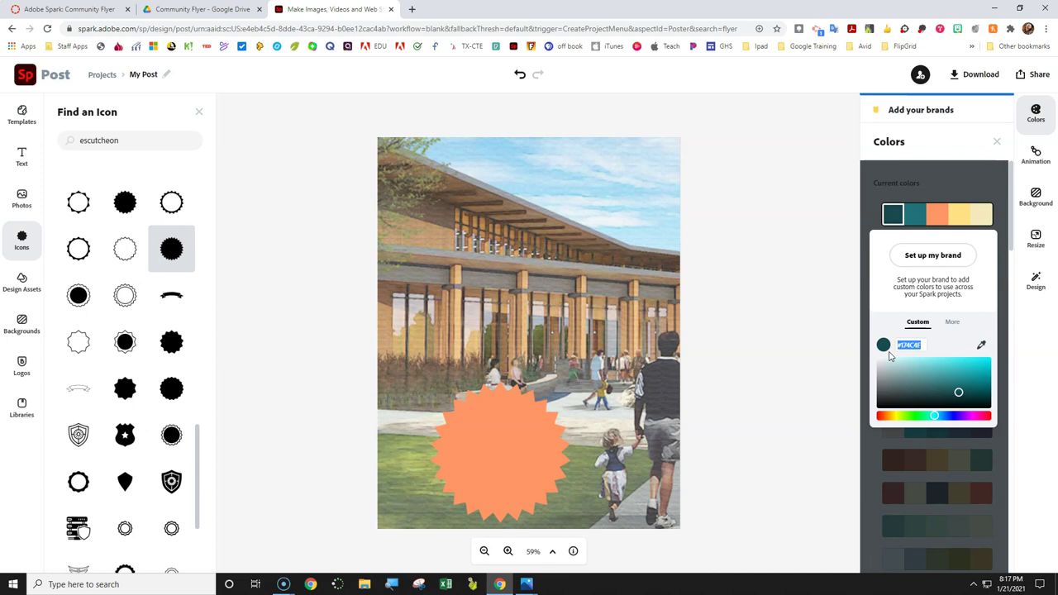
{"action": "type", "text": "0"}
{"action": "type", "text": "81A40"}
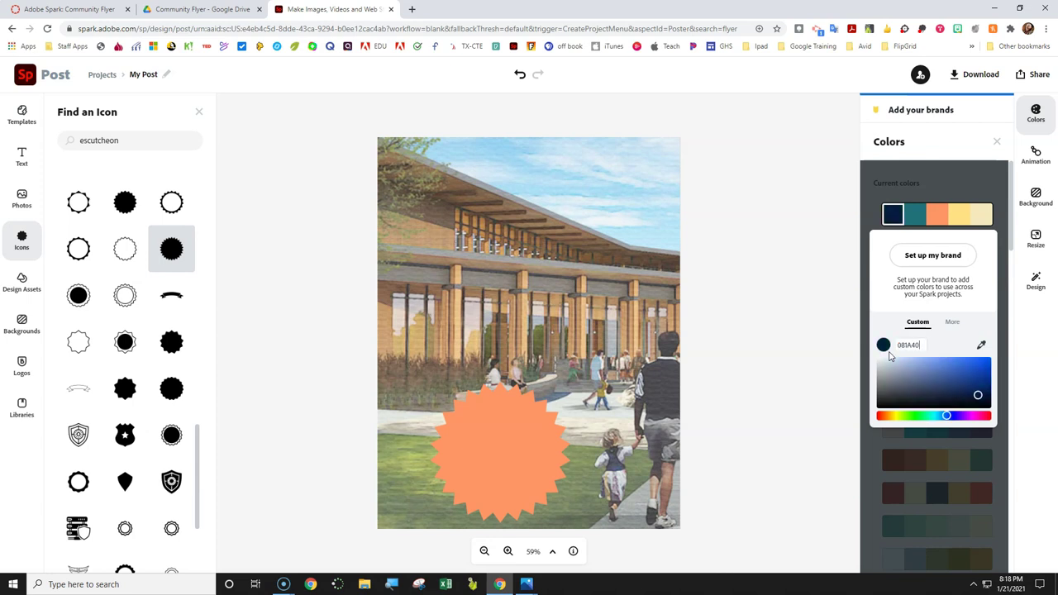
Close the palette editing and recolor the badge icon with the dark navy palette color #081A40.
{"action": "left_click", "coordinate": [920, 215]}
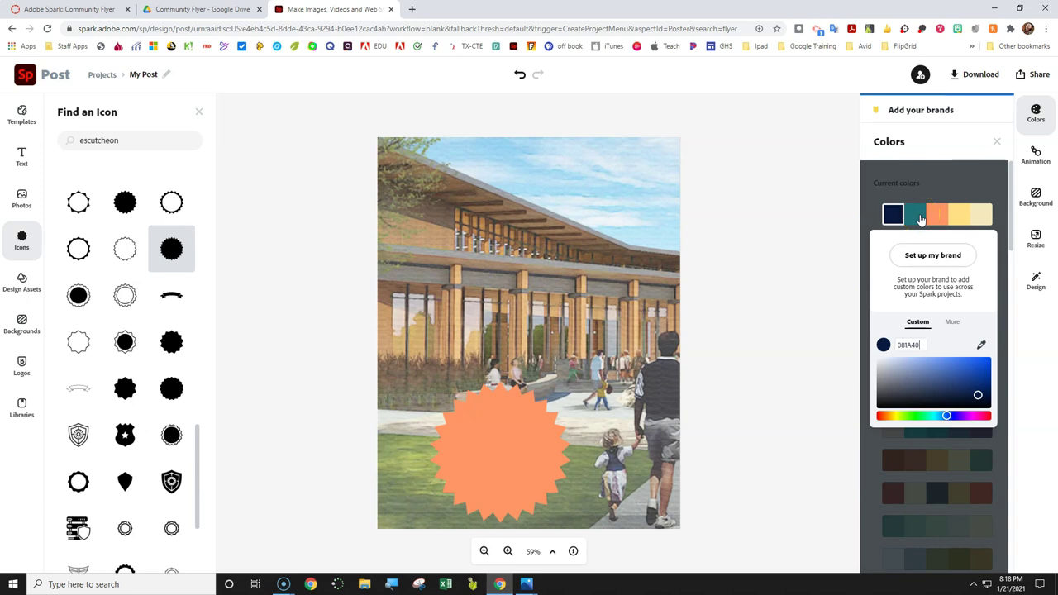
{"action": "left_click", "coordinate": [997, 185]}
{"action": "left_click", "coordinate": [496, 447]}
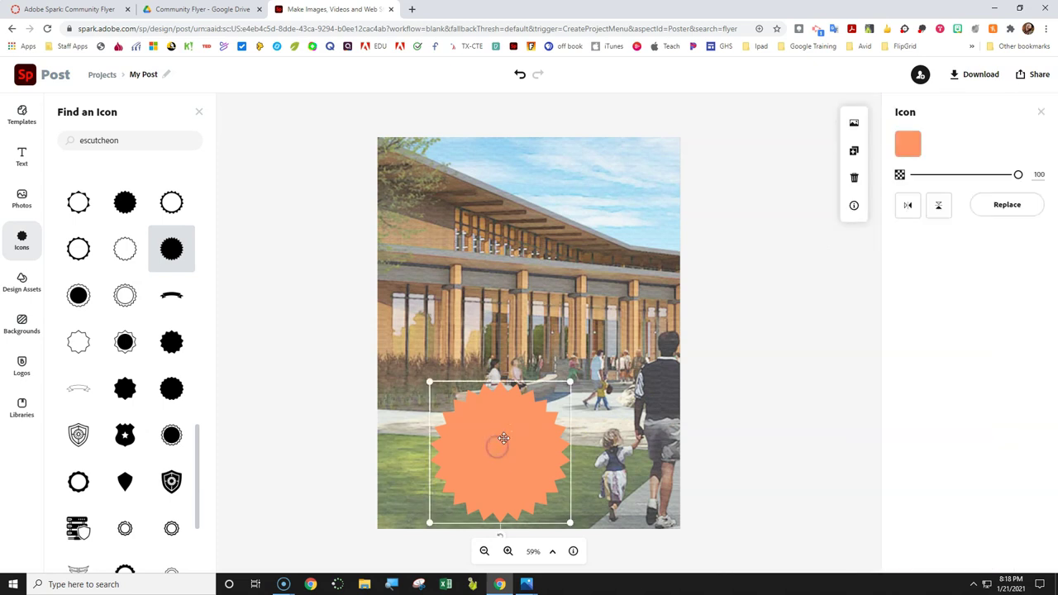
{"action": "left_click", "coordinate": [909, 147]}
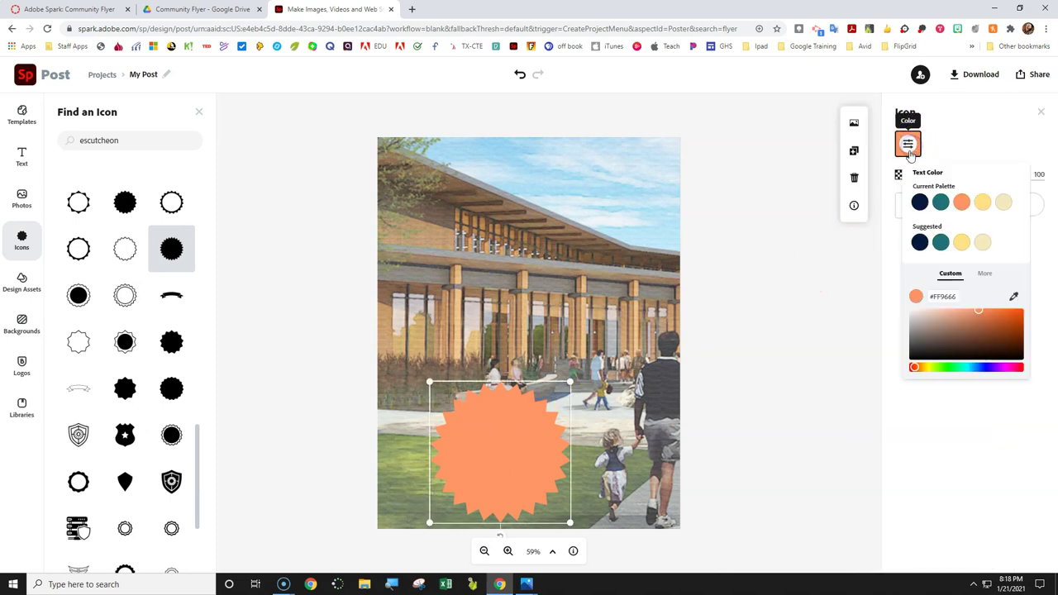
{"action": "left_click", "coordinate": [919, 202]}
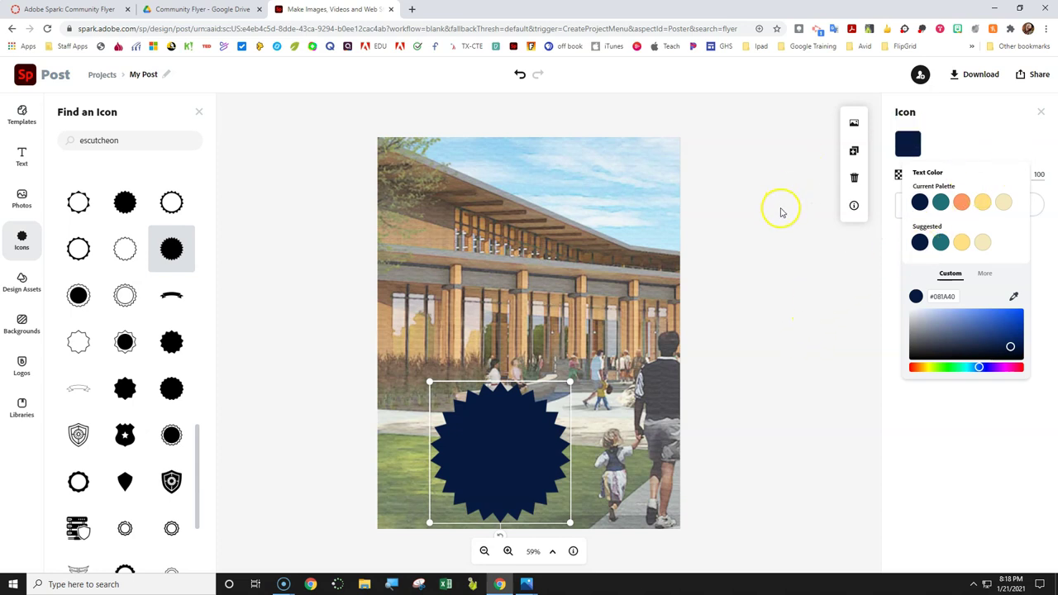
{"action": "left_click", "coordinate": [772, 245]}
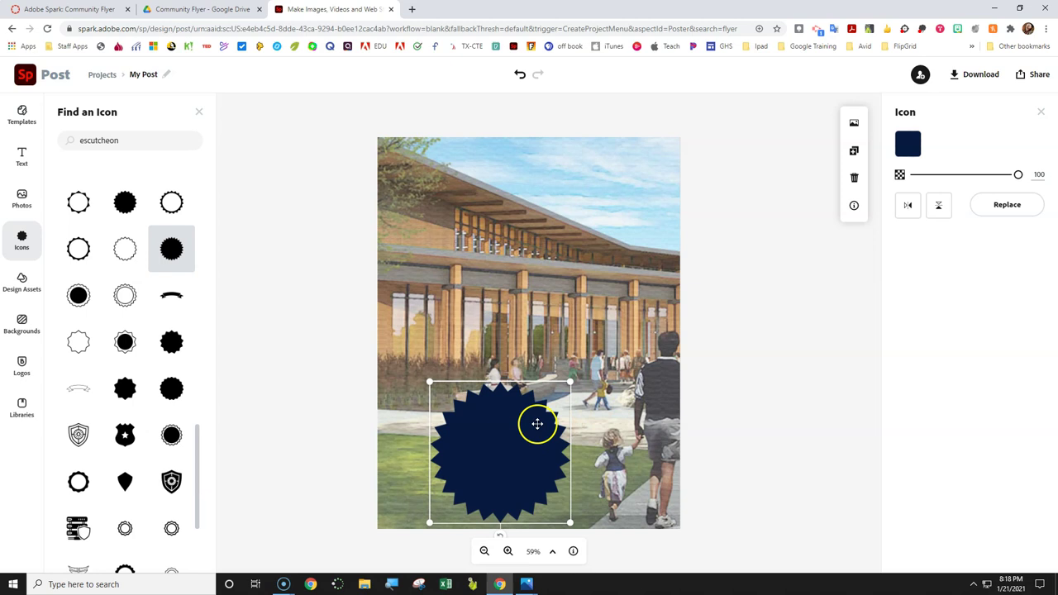
Move the badge to the flyer's upper-left corner and shrink it to a little over half its size.
{"action": "left_click_drag", "start_coordinate": [496, 449], "coordinate": [465, 216]}
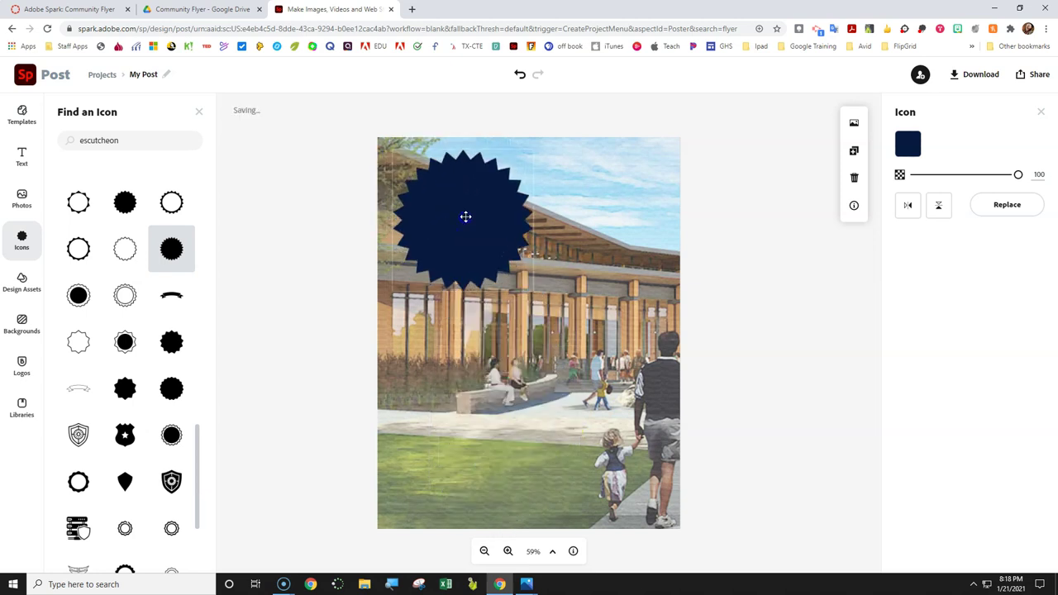
{"action": "left_click_drag", "start_coordinate": [530, 288], "coordinate": [464, 233]}
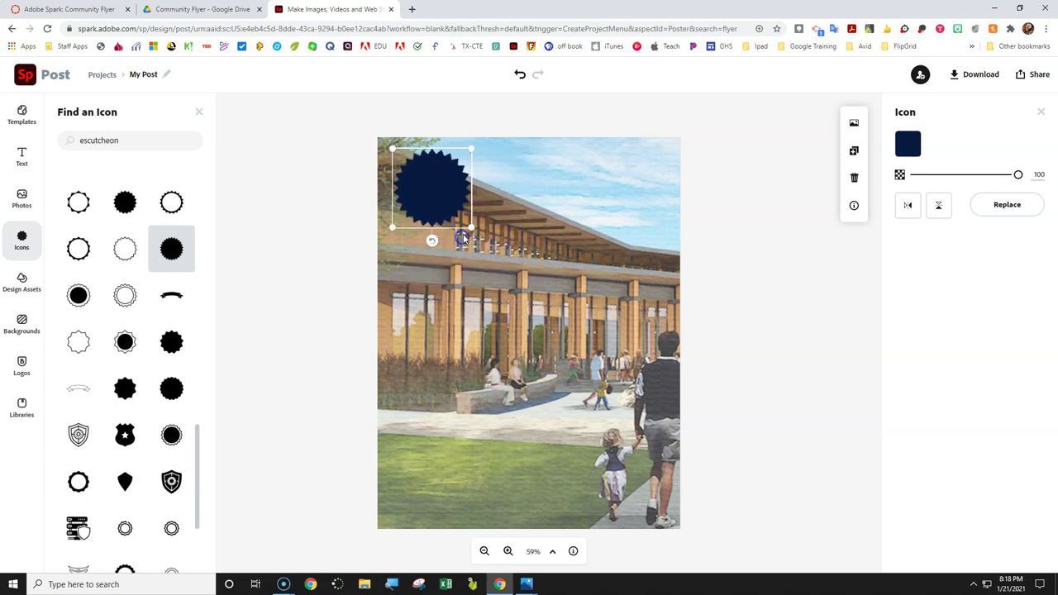
{"action": "left_click_drag", "start_coordinate": [434, 196], "coordinate": [441, 208]}
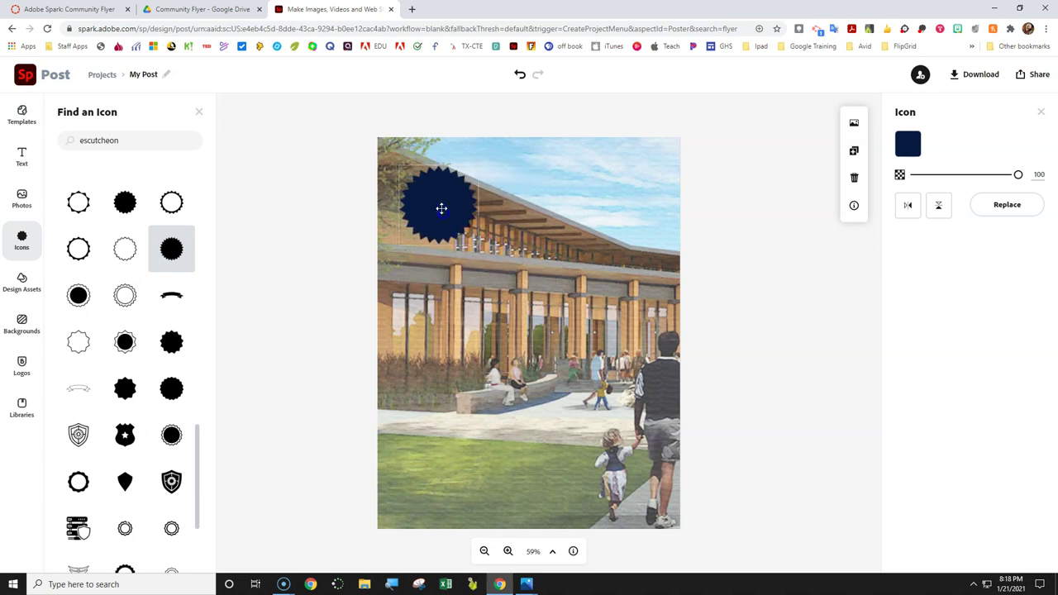
Add a text to the flyer reading "Get 5$ off / with this / flyer" on three lines.
{"action": "left_click", "coordinate": [21, 155]}
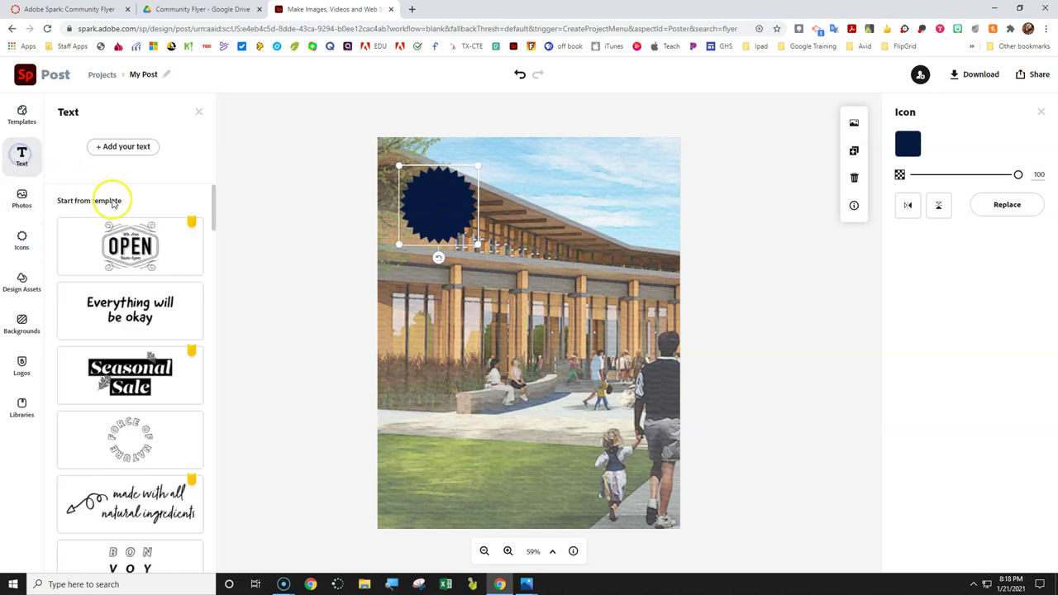
{"action": "left_click", "coordinate": [134, 148]}
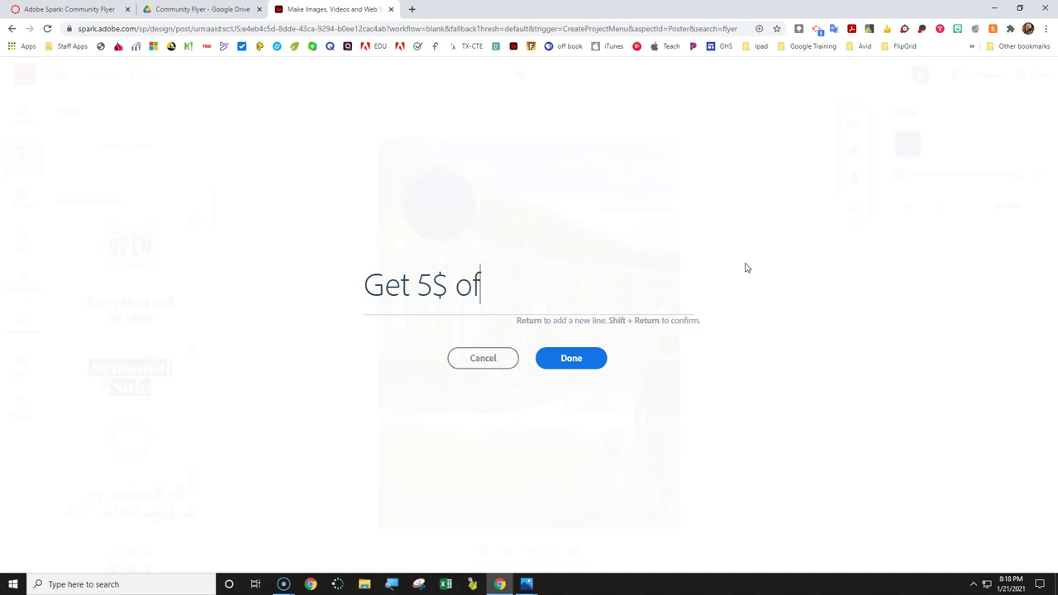
{"action": "key", "text": "Return"}
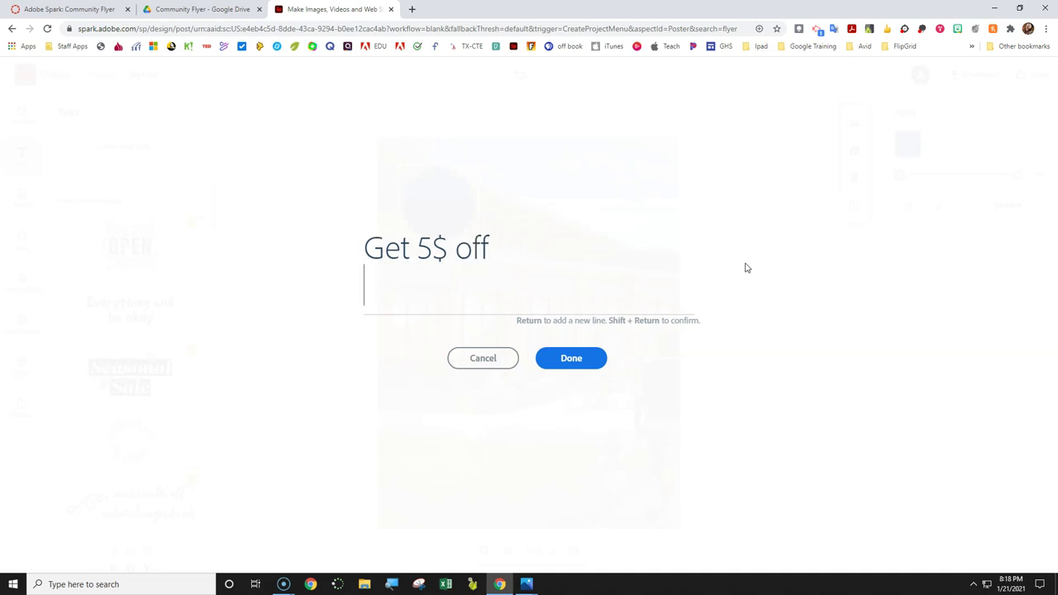
{"action": "type", "text": "with this"}
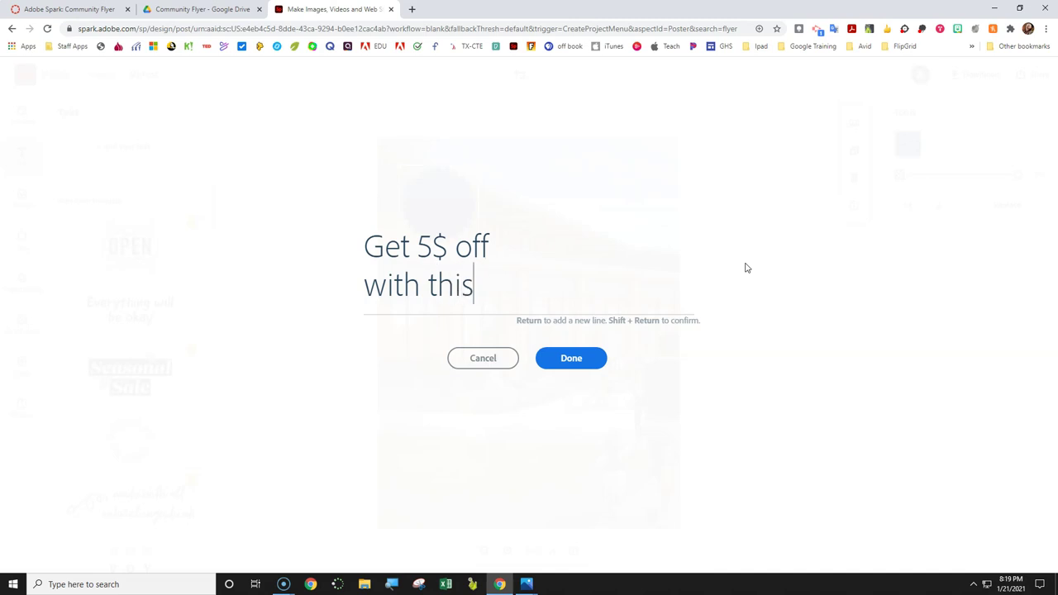
{"action": "key", "text": "Return"}
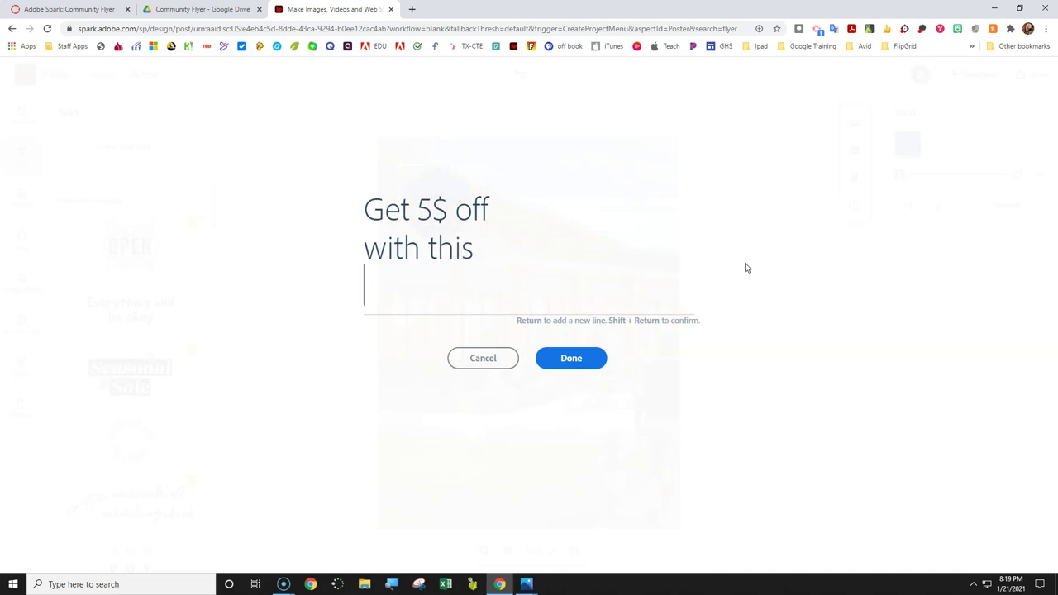
{"action": "type", "text": "flyer"}
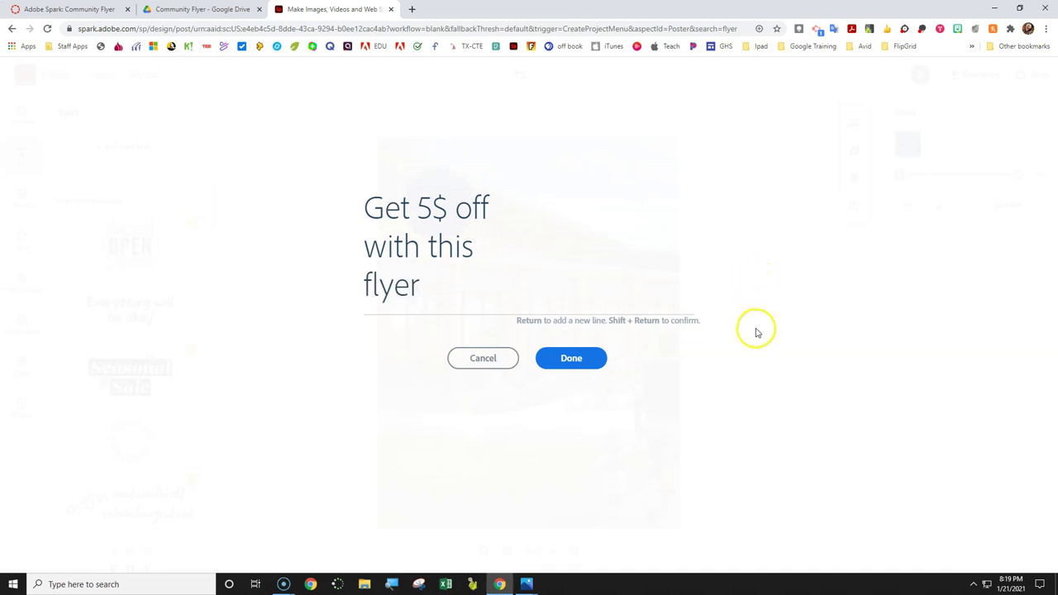
{"action": "left_click", "coordinate": [566, 372]}
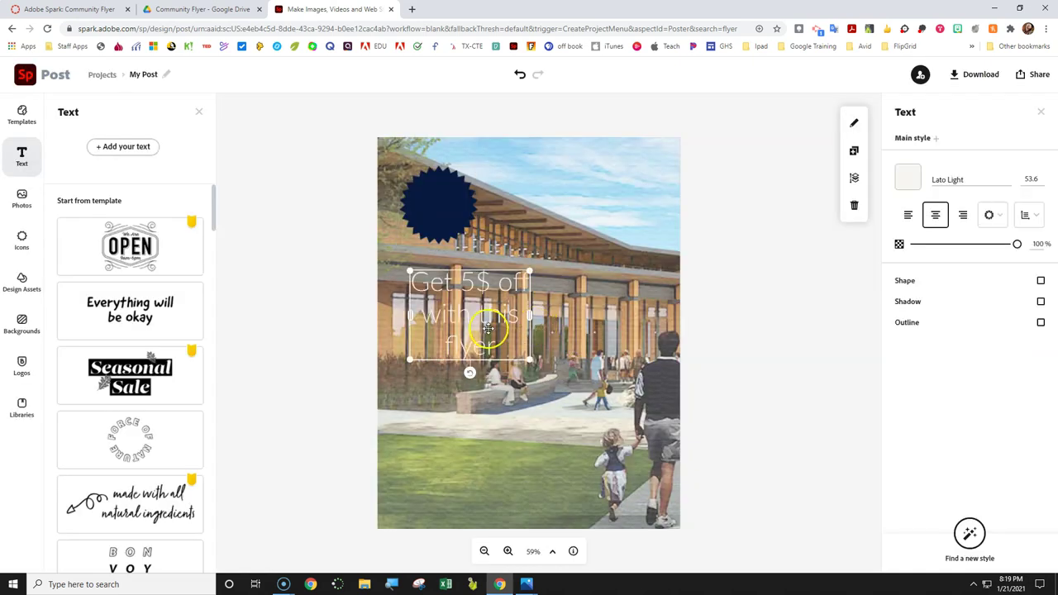
Set the discount text's color to white #FFFFFF and its font to Abril Fatface Regular.
{"action": "left_click", "coordinate": [912, 180]}
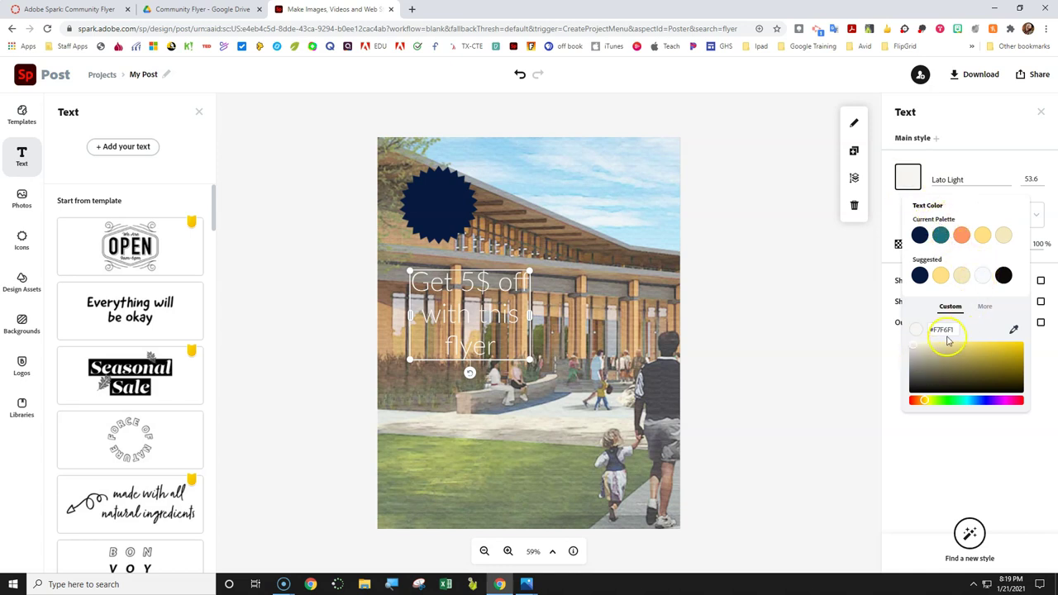
{"action": "mouse_move", "coordinate": [915, 348]}
{"action": "left_mouse_down"}
{"action": "mouse_move", "coordinate": [963, 365]}
{"action": "mouse_move", "coordinate": [931, 367]}
{"action": "mouse_move", "coordinate": [908, 339]}
{"action": "left_mouse_up"}
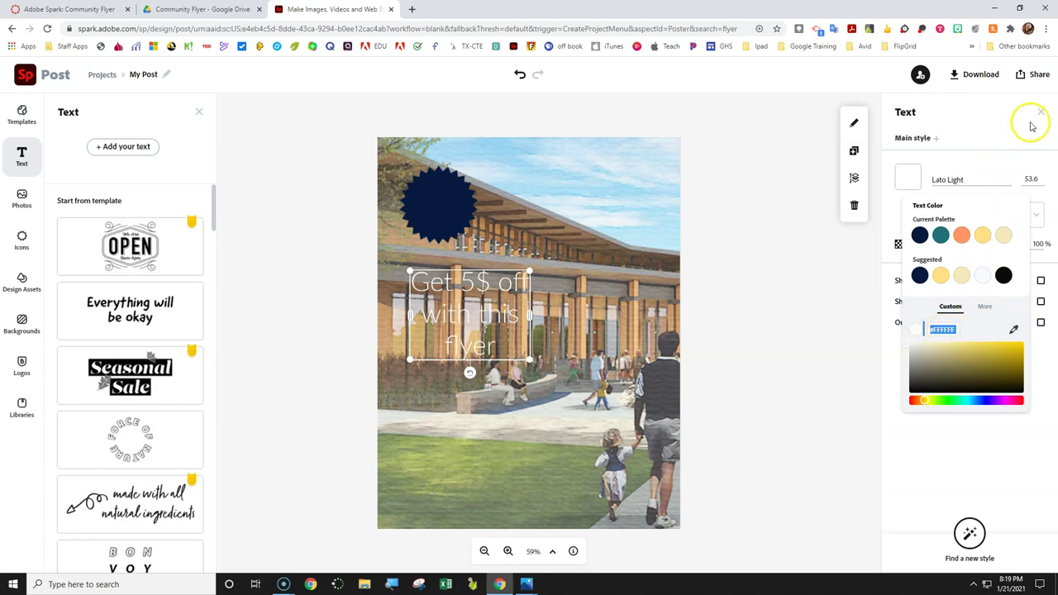
{"action": "left_click", "coordinate": [992, 138]}
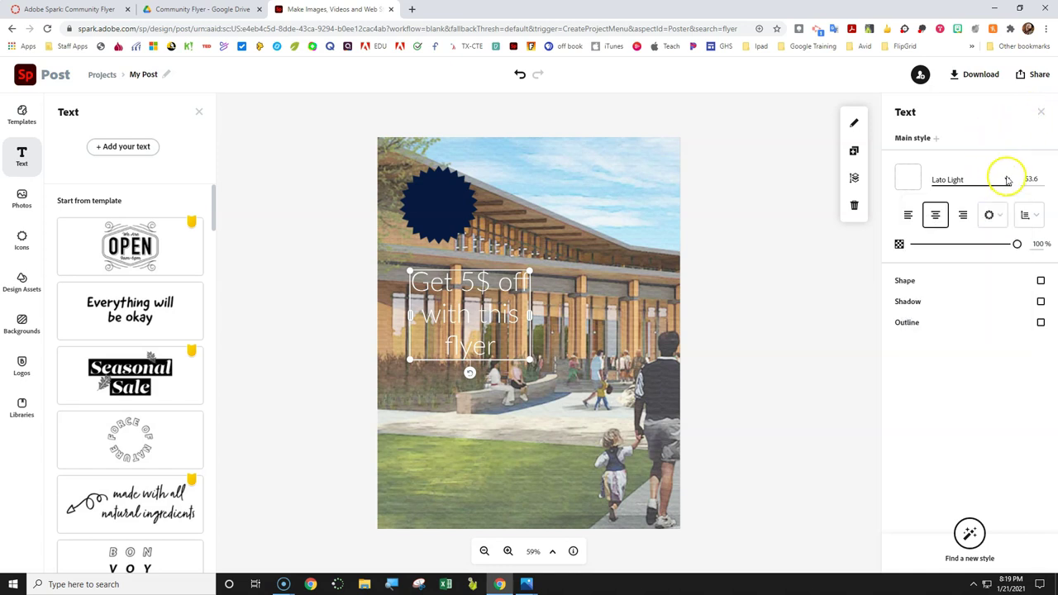
{"action": "left_click", "coordinate": [1007, 177]}
{"action": "scroll", "coordinate": [967, 273], "scroll_direction": "up", "scroll_amount": 5}
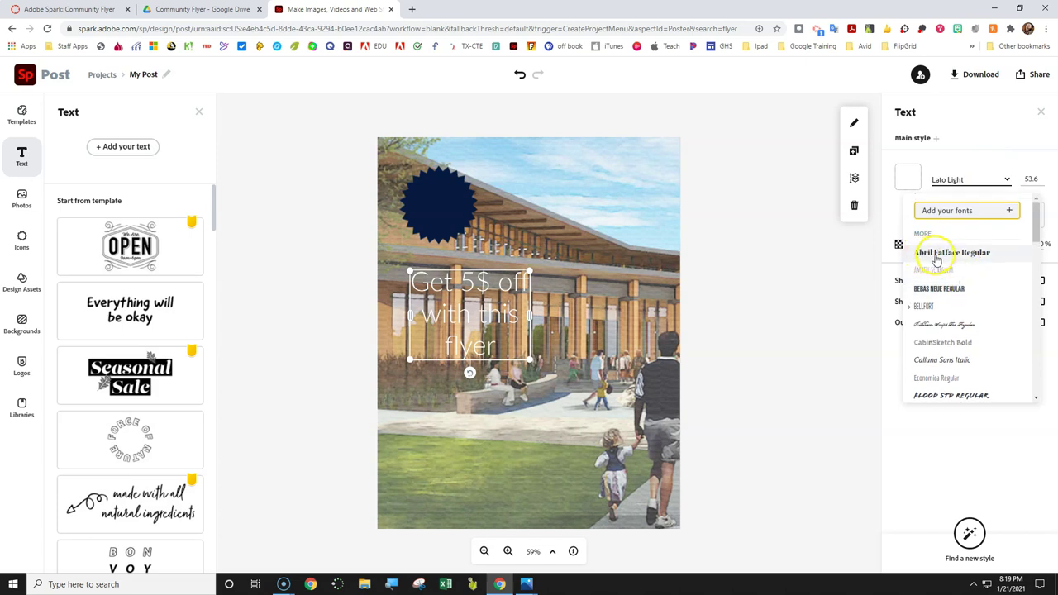
{"action": "left_click", "coordinate": [939, 258]}
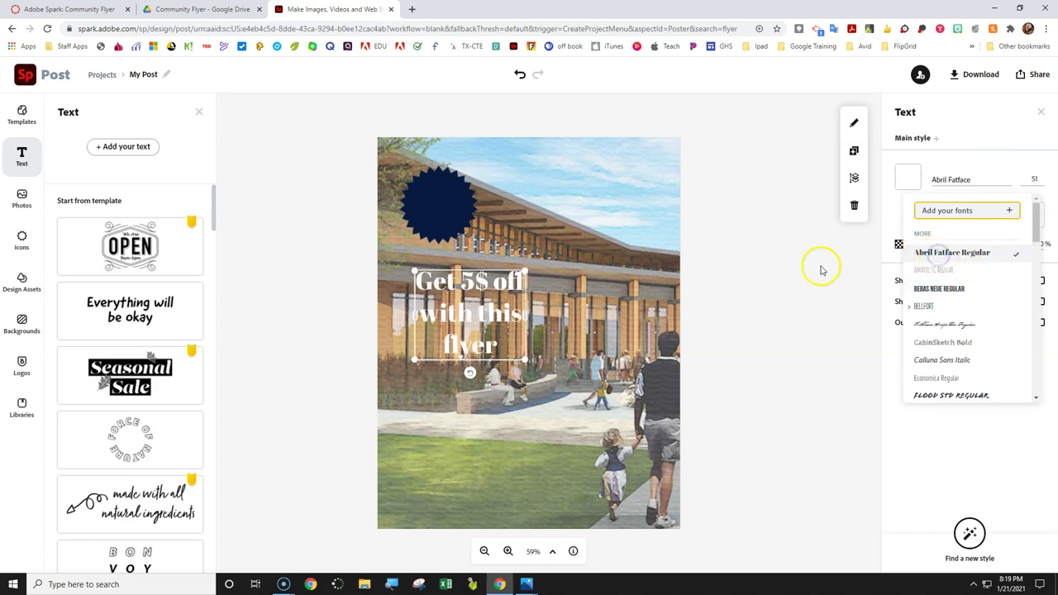
Set the discount text to size 24 and place it on the navy badge, tilted slightly counter-clockwise.
{"action": "left_click", "coordinate": [1034, 179]}
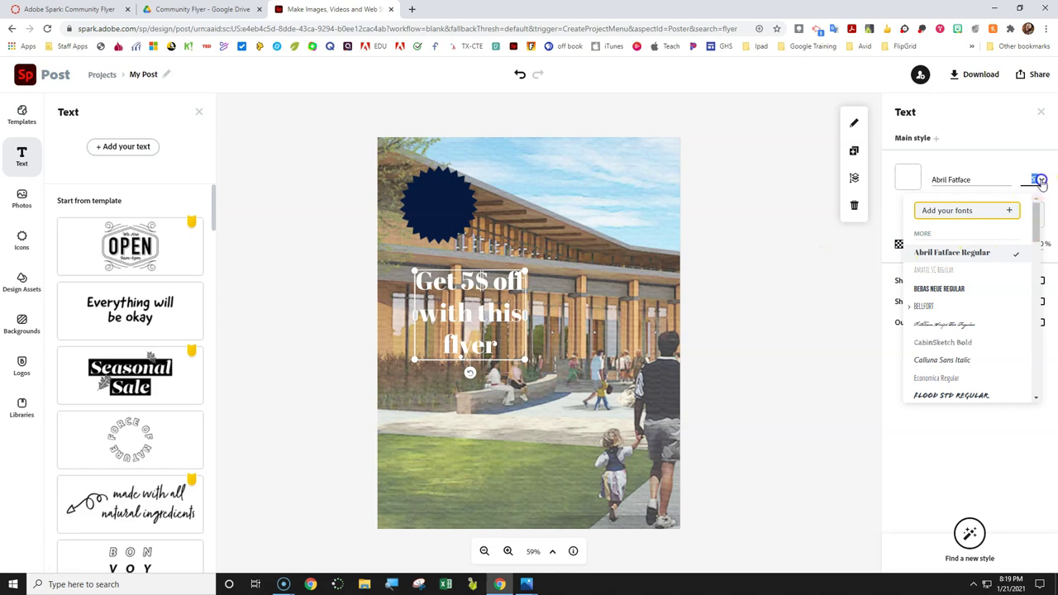
{"action": "left_click", "coordinate": [992, 165]}
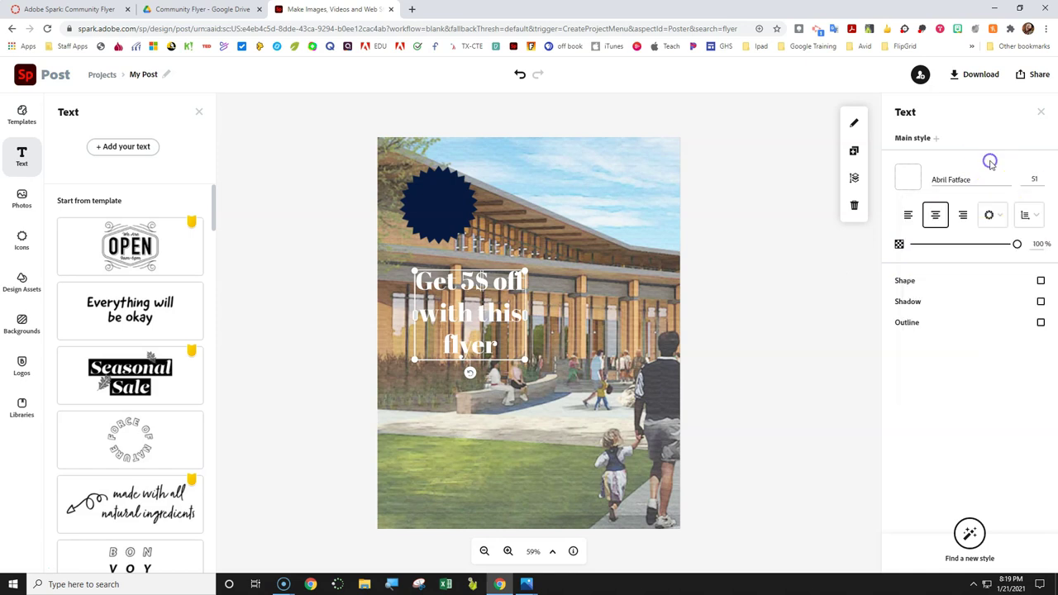
{"action": "left_click", "coordinate": [1043, 180]}
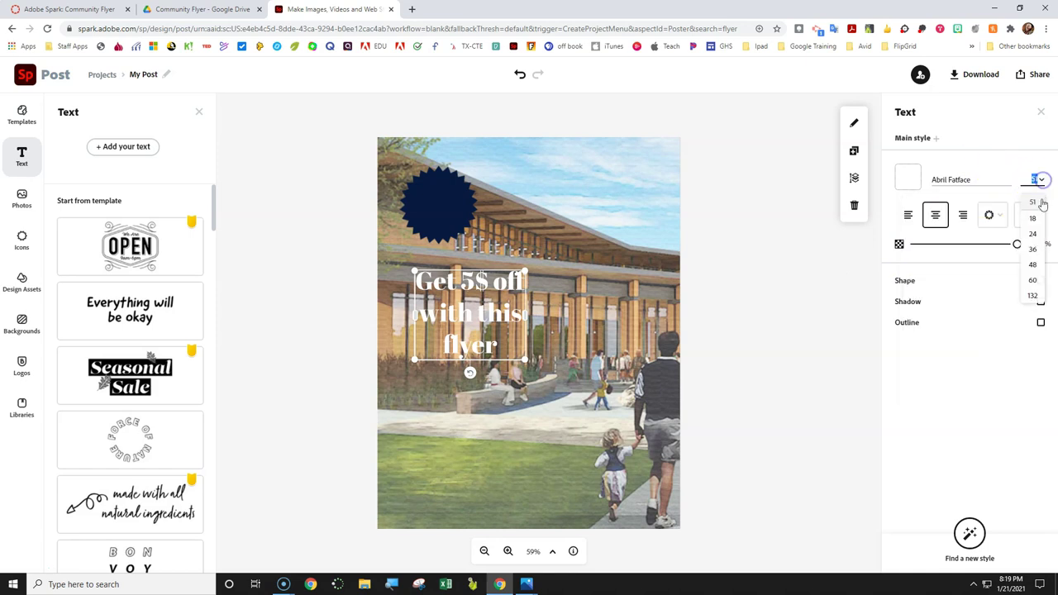
{"action": "left_click", "coordinate": [1032, 249]}
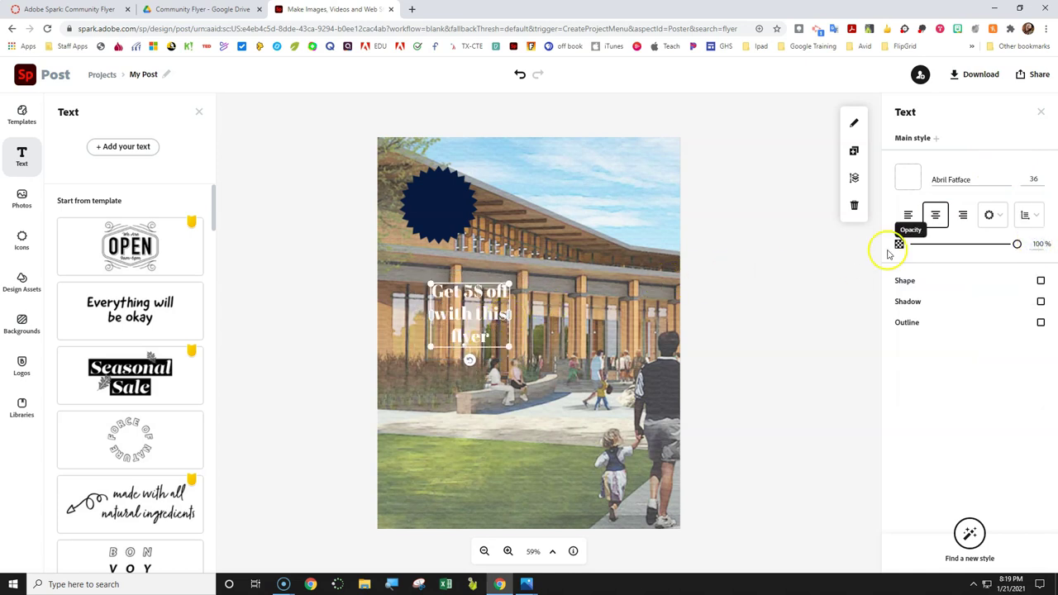
{"action": "left_click", "coordinate": [1038, 179]}
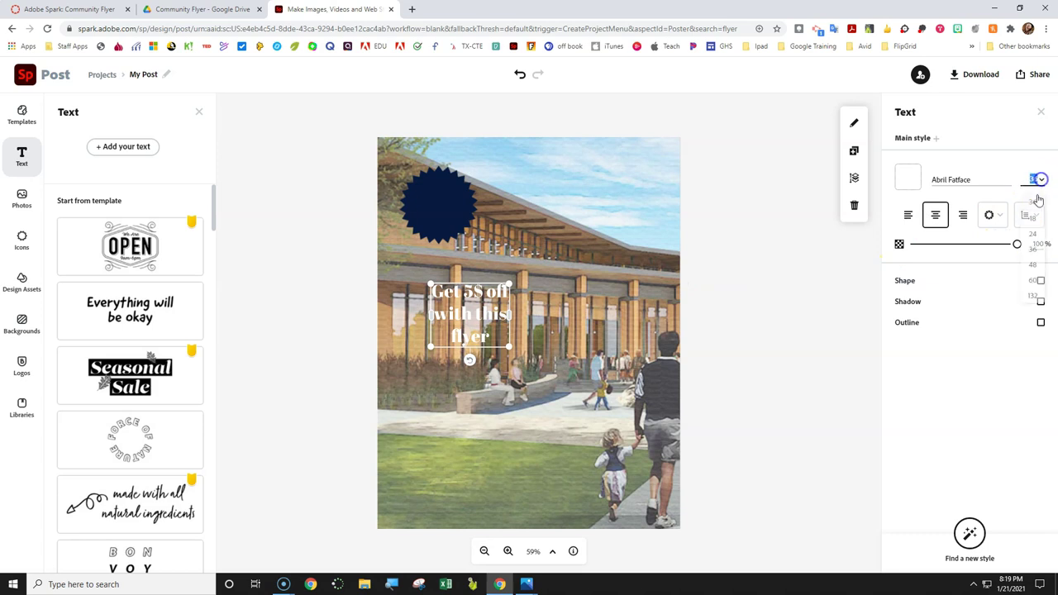
{"action": "left_click", "coordinate": [1038, 234]}
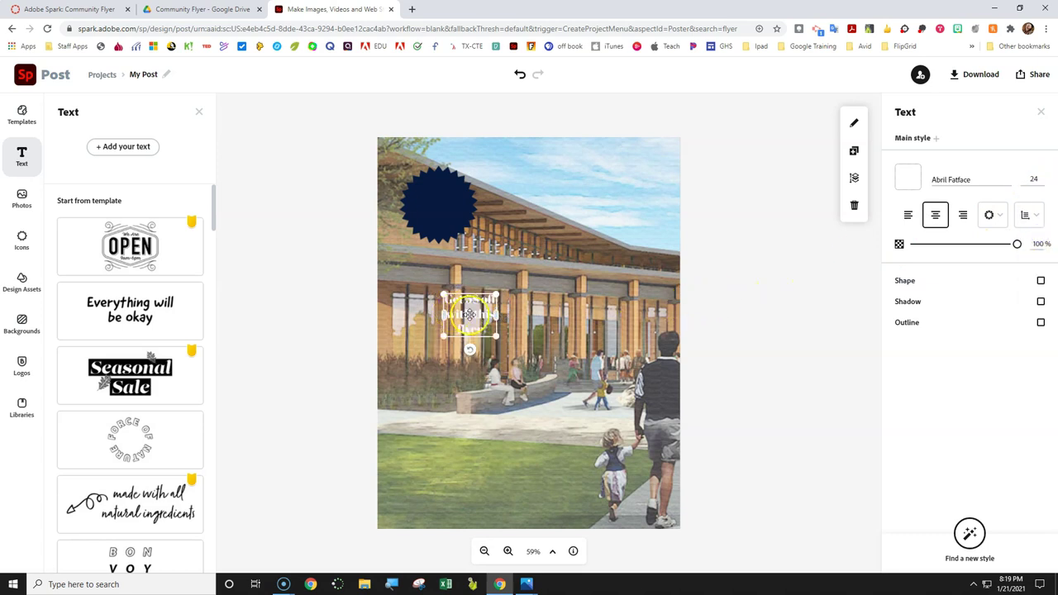
{"action": "left_click_drag", "start_coordinate": [470, 291], "coordinate": [444, 239]}
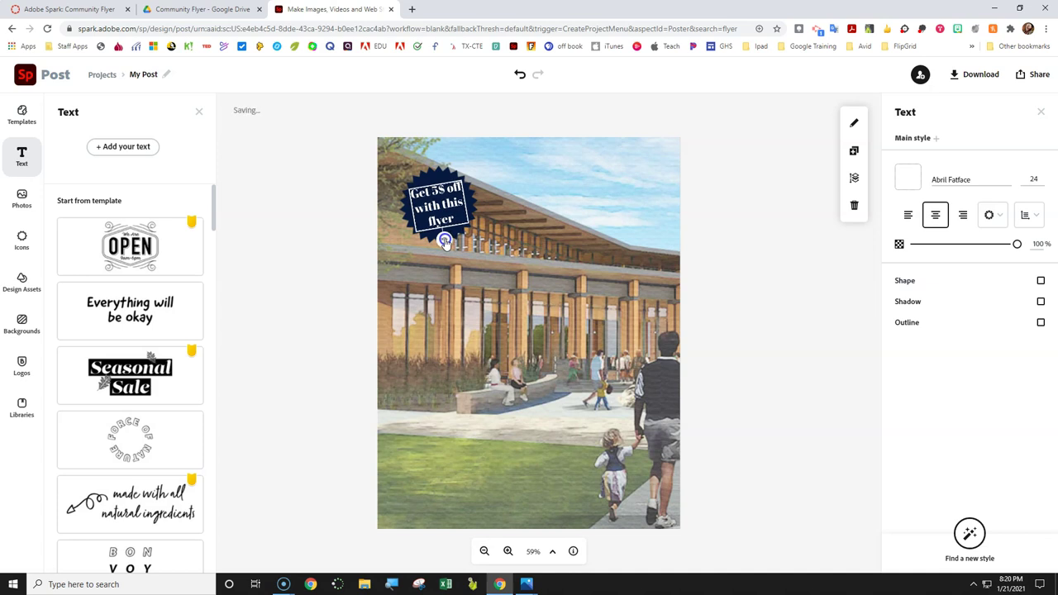
{"action": "left_click", "coordinate": [742, 225]}
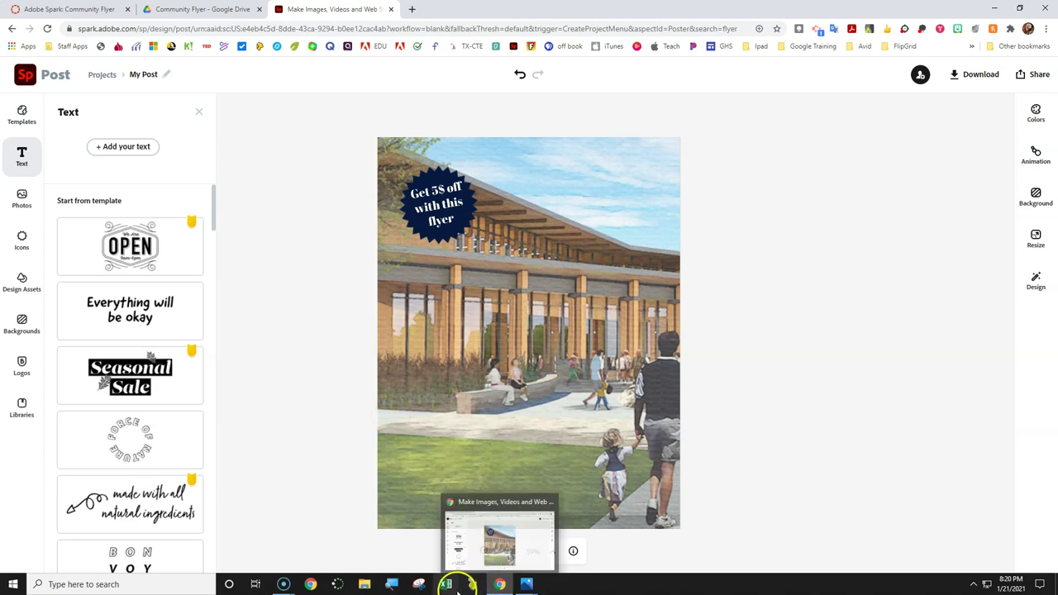
{"action": "left_click", "coordinate": [139, 146]}
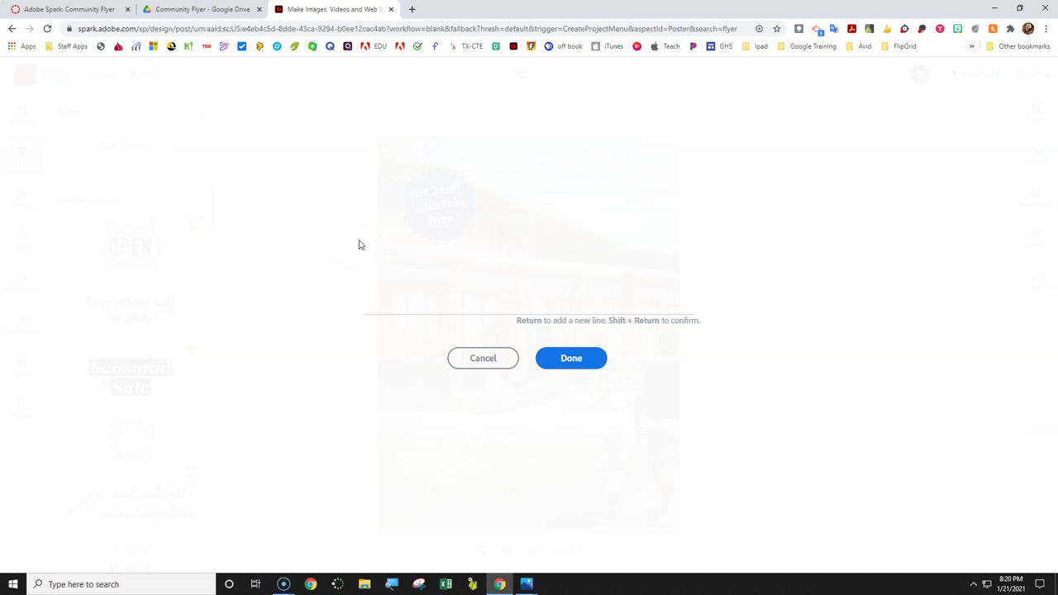
{"action": "type", "text": "www.garlandcommunit"}
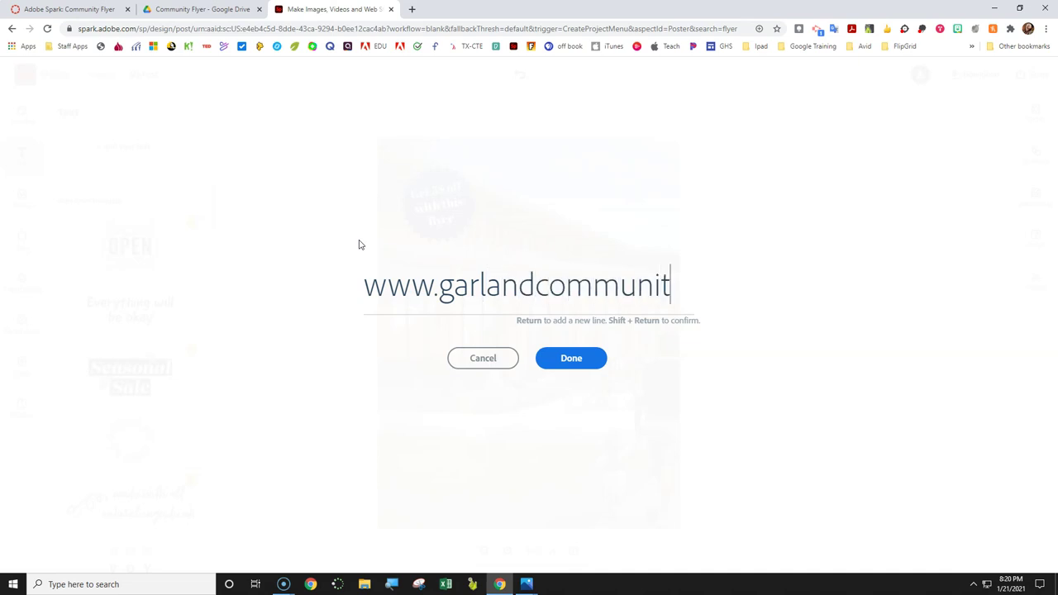
{"action": "type", "text": "y.co"}
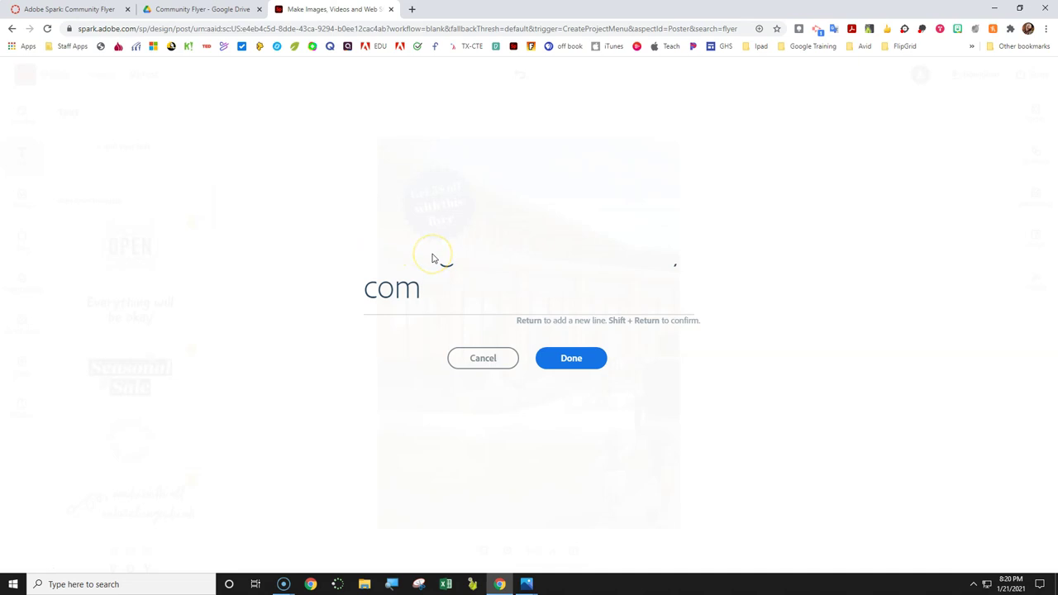
{"action": "left_click", "coordinate": [573, 367]}
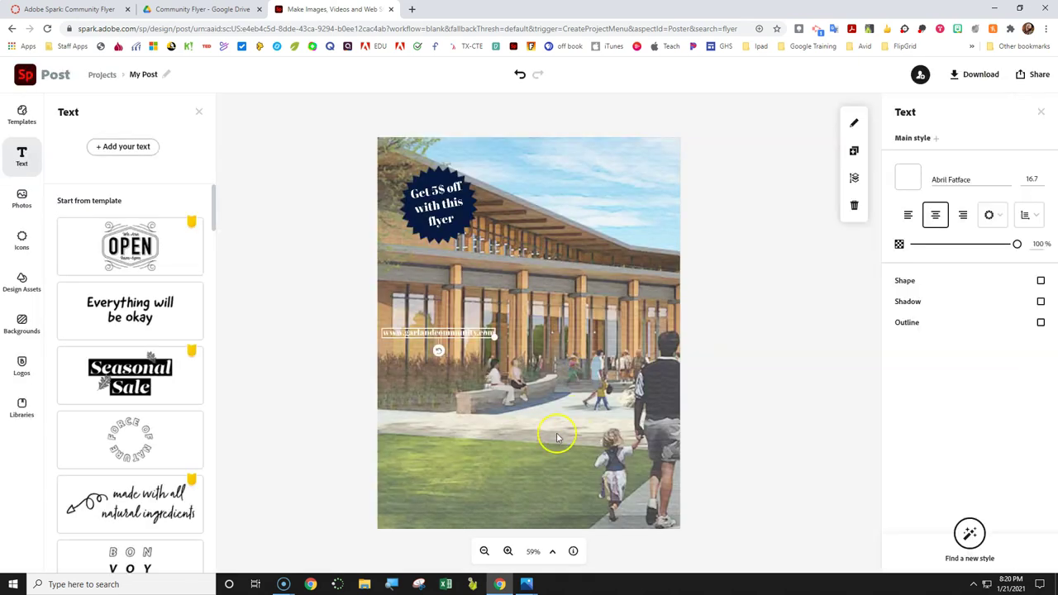
{"action": "left_click_drag", "start_coordinate": [437, 348], "coordinate": [514, 493]}
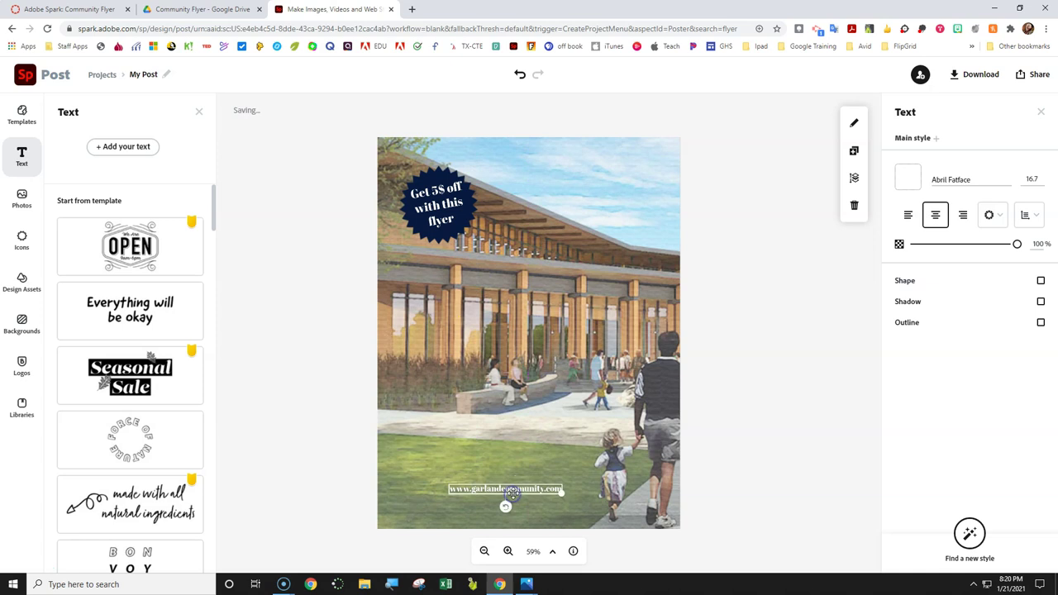
Set the web address text's font to Myriad Hebrew Bold.
{"action": "left_click", "coordinate": [1009, 180]}
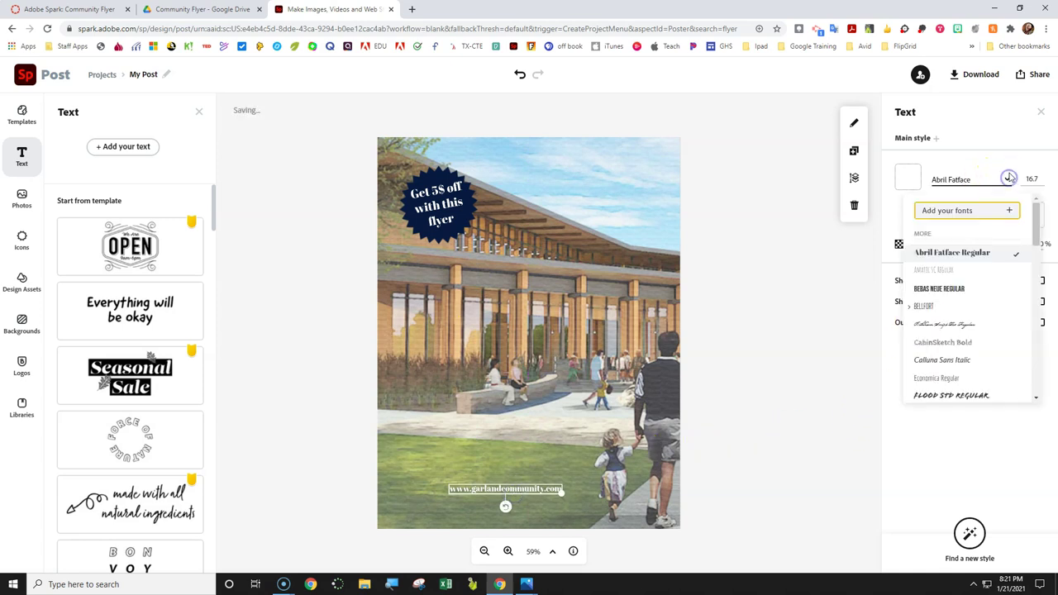
{"action": "scroll", "coordinate": [968, 319], "scroll_direction": "down", "scroll_amount": 2}
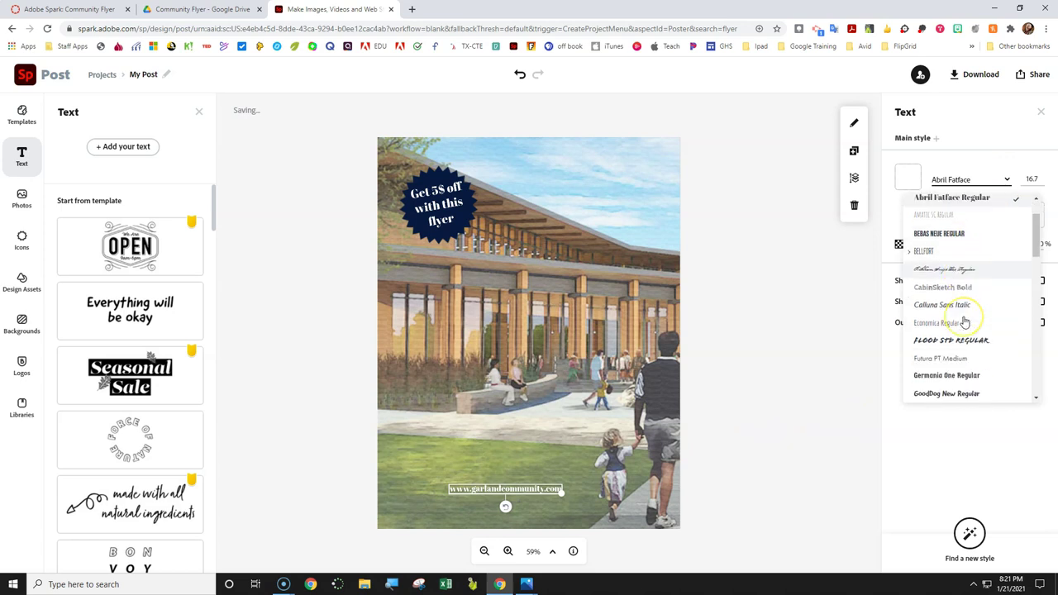
{"action": "scroll", "coordinate": [965, 322], "scroll_direction": "down", "scroll_amount": 1}
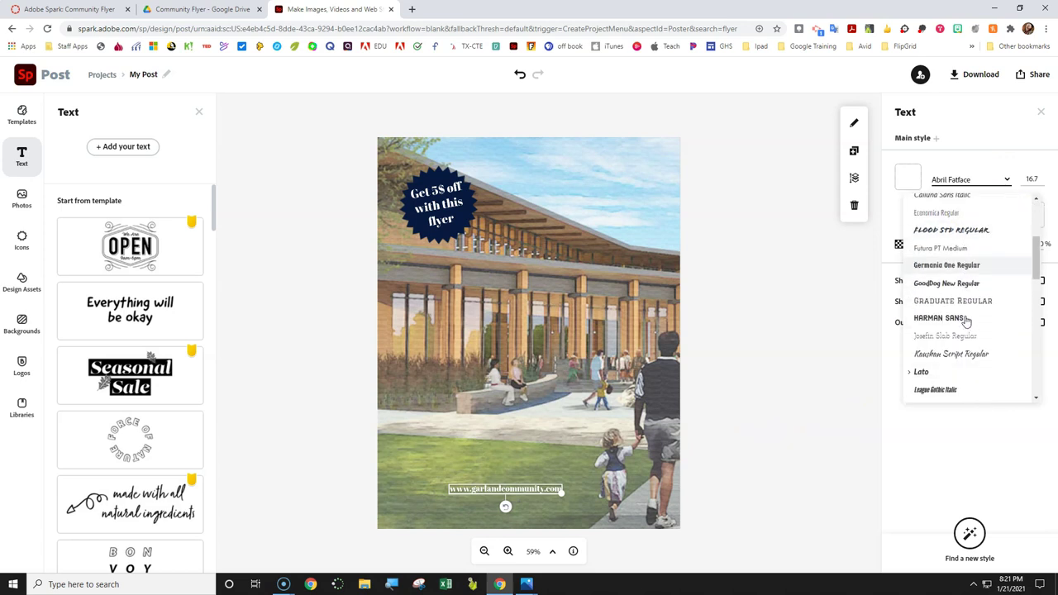
{"action": "scroll", "coordinate": [966, 322], "scroll_direction": "down", "scroll_amount": 1}
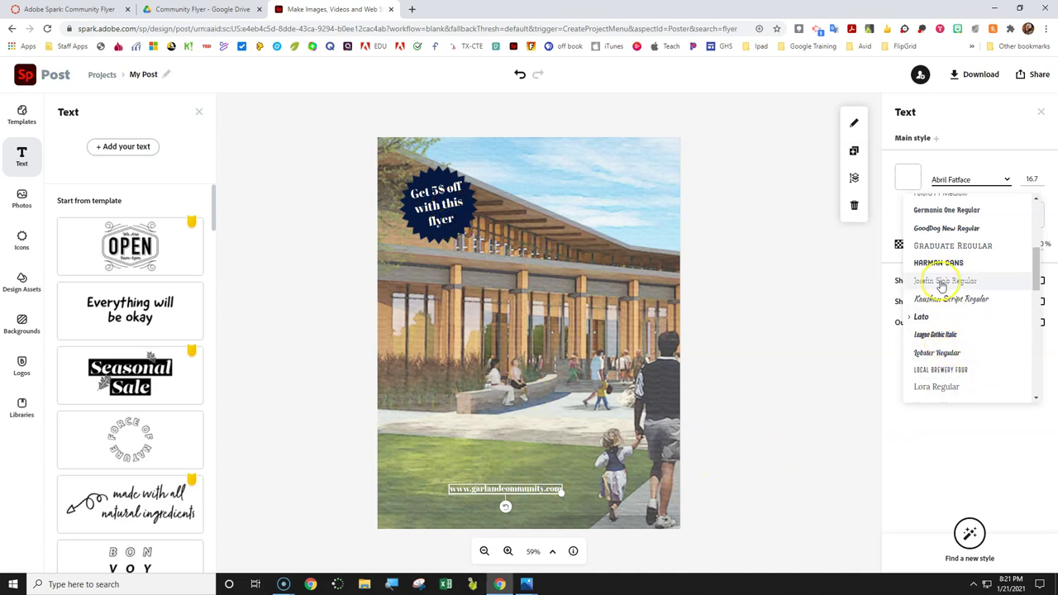
{"action": "scroll", "coordinate": [959, 333], "scroll_direction": "down", "scroll_amount": 3}
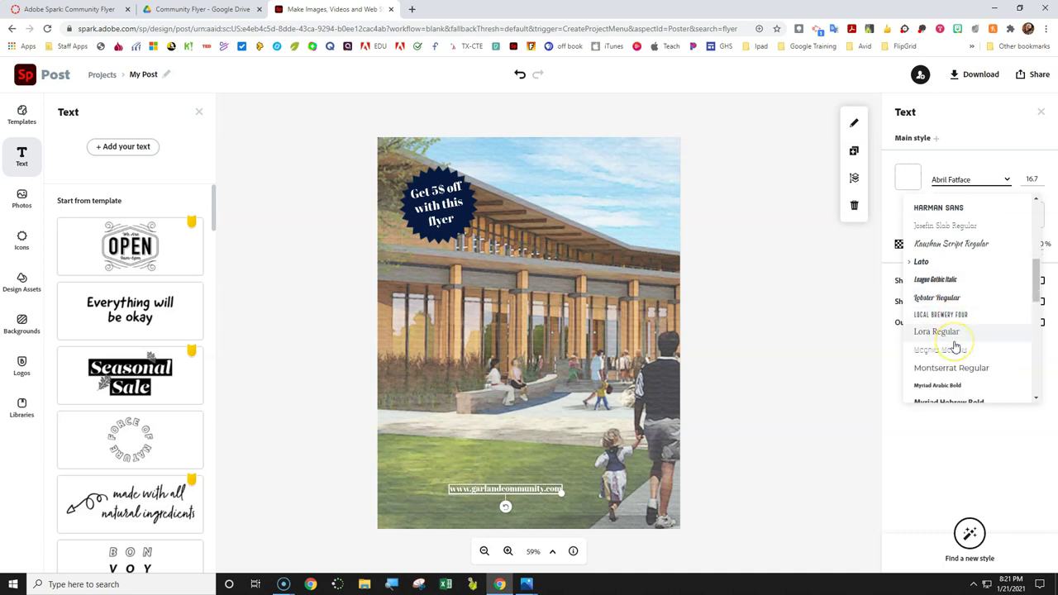
{"action": "left_click", "coordinate": [955, 348]}
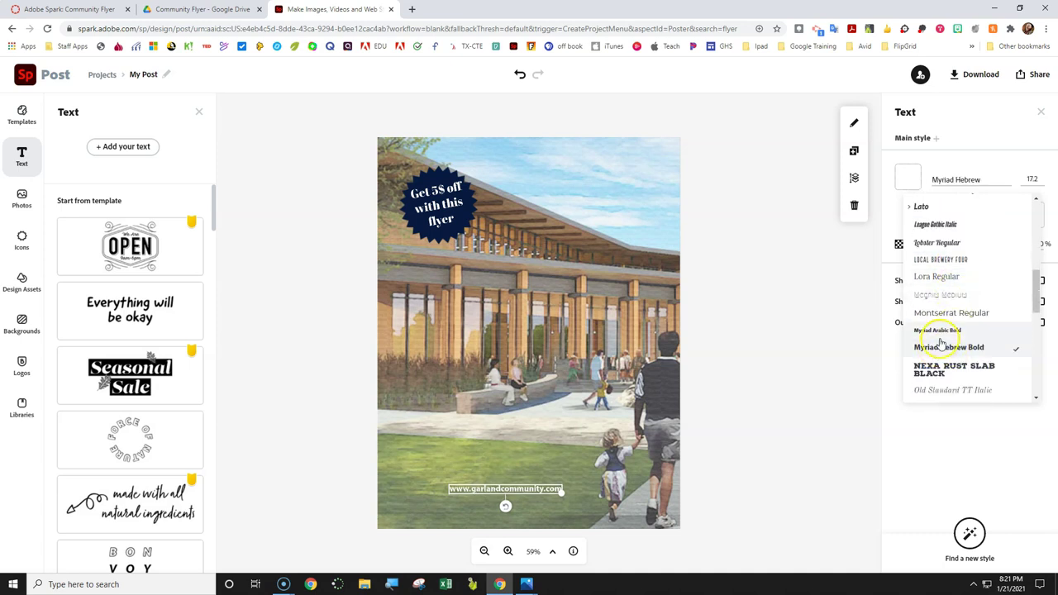
{"action": "left_click", "coordinate": [1004, 157]}
Try size 60 on the web address text, then set its size to 36.
{"action": "left_click", "coordinate": [1040, 176]}
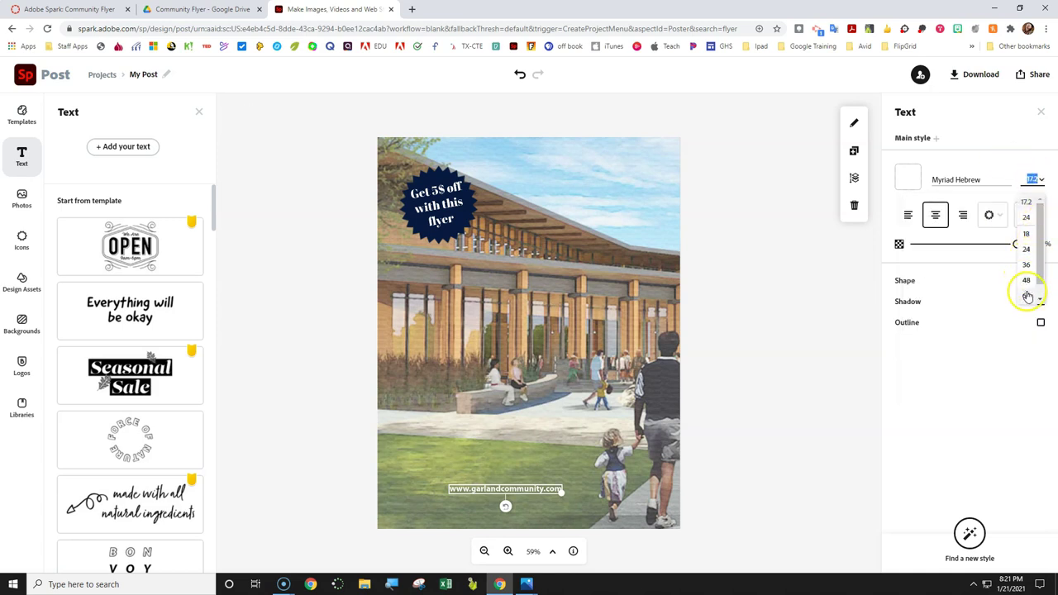
{"action": "left_click", "coordinate": [1026, 295]}
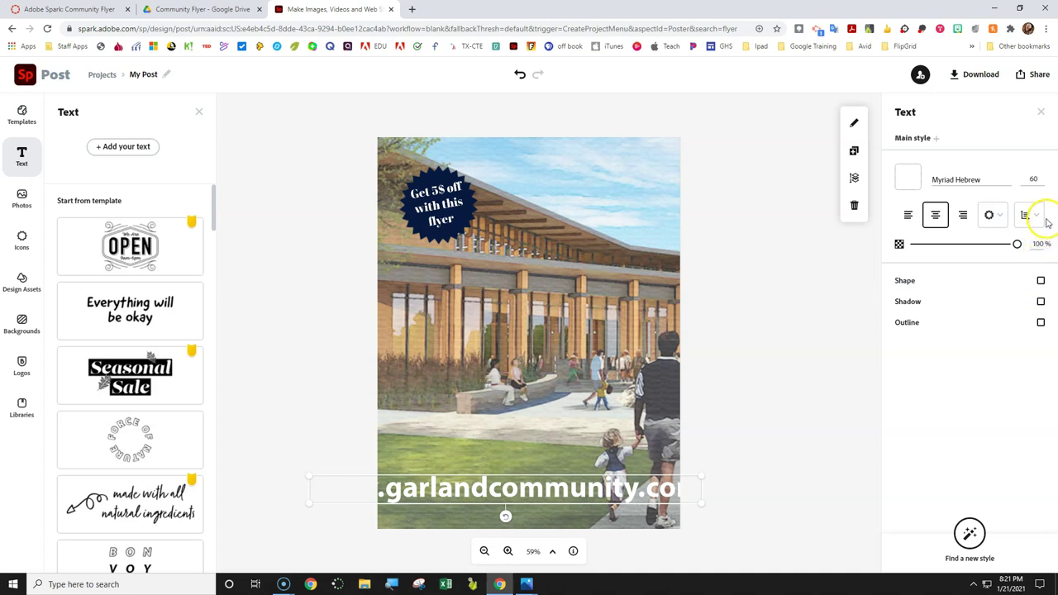
{"action": "left_click", "coordinate": [1038, 177]}
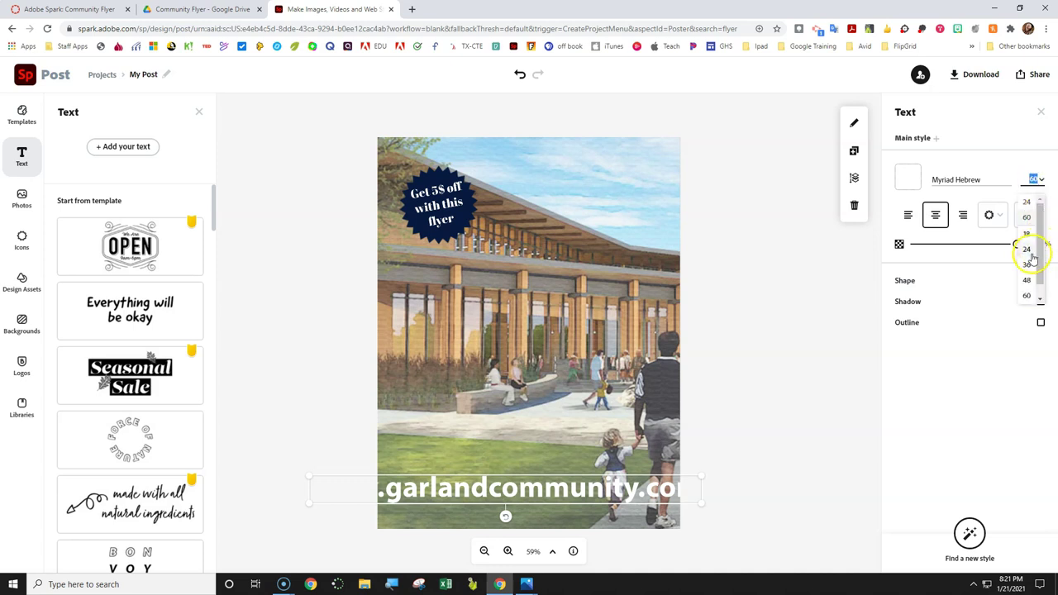
{"action": "left_click", "coordinate": [1026, 265]}
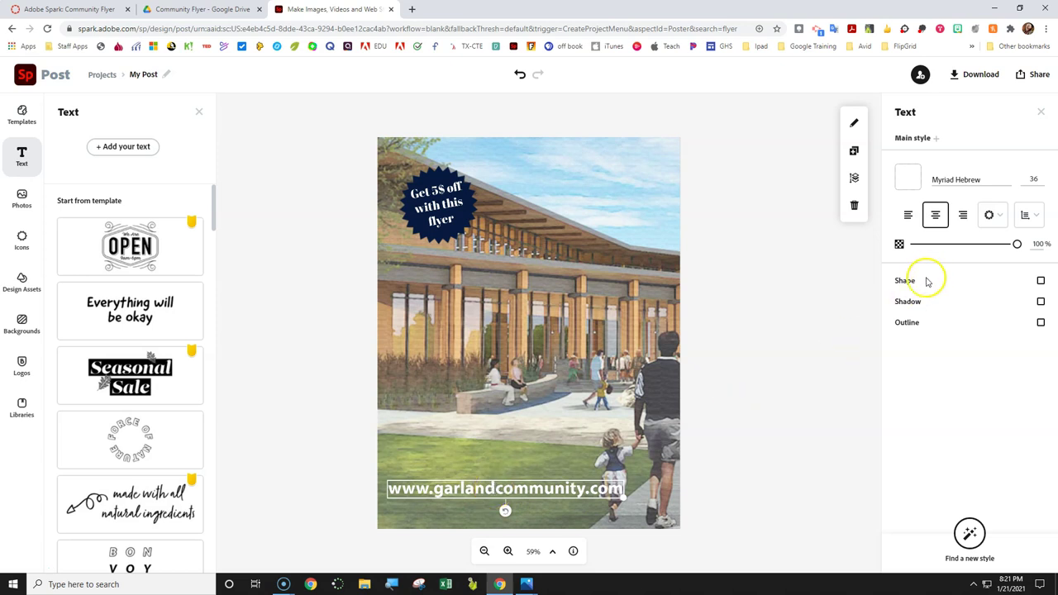
Turn on a background shape for the web address text and choose the full-width band style.
{"action": "left_click", "coordinate": [1041, 281]}
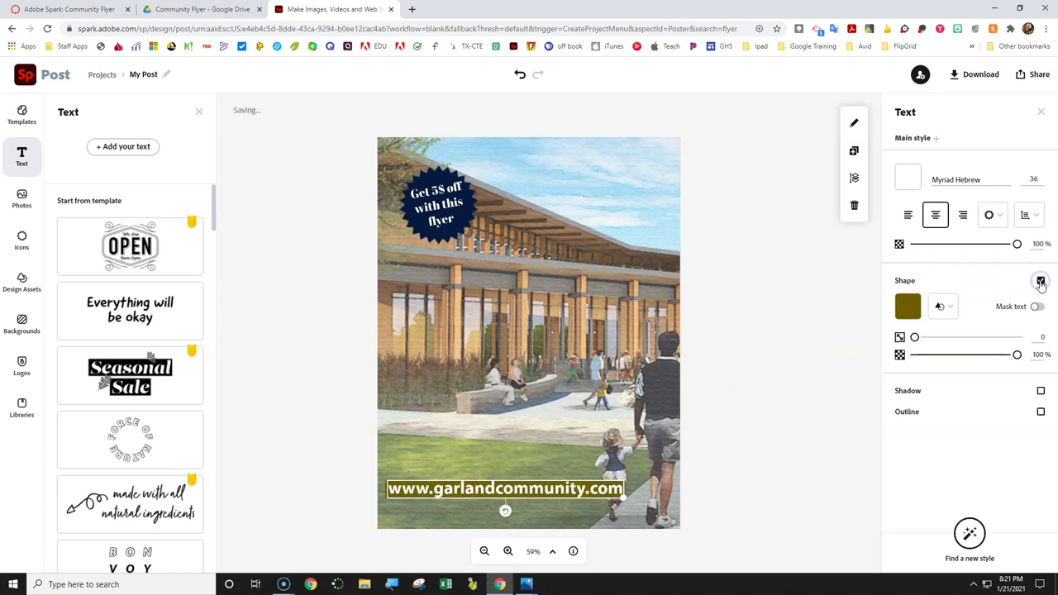
{"action": "left_click", "coordinate": [949, 308]}
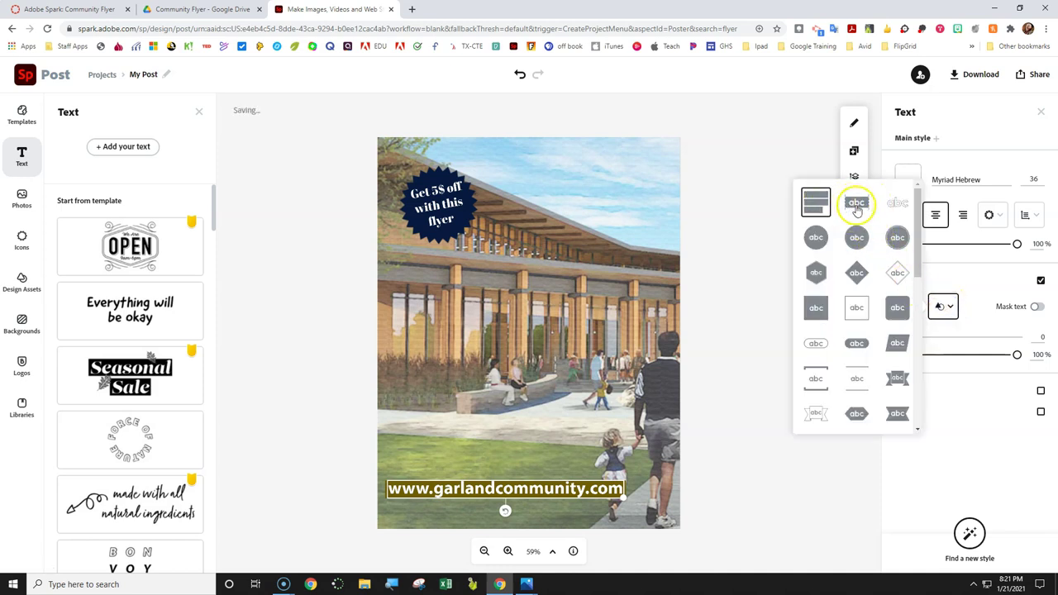
{"action": "left_click", "coordinate": [857, 204]}
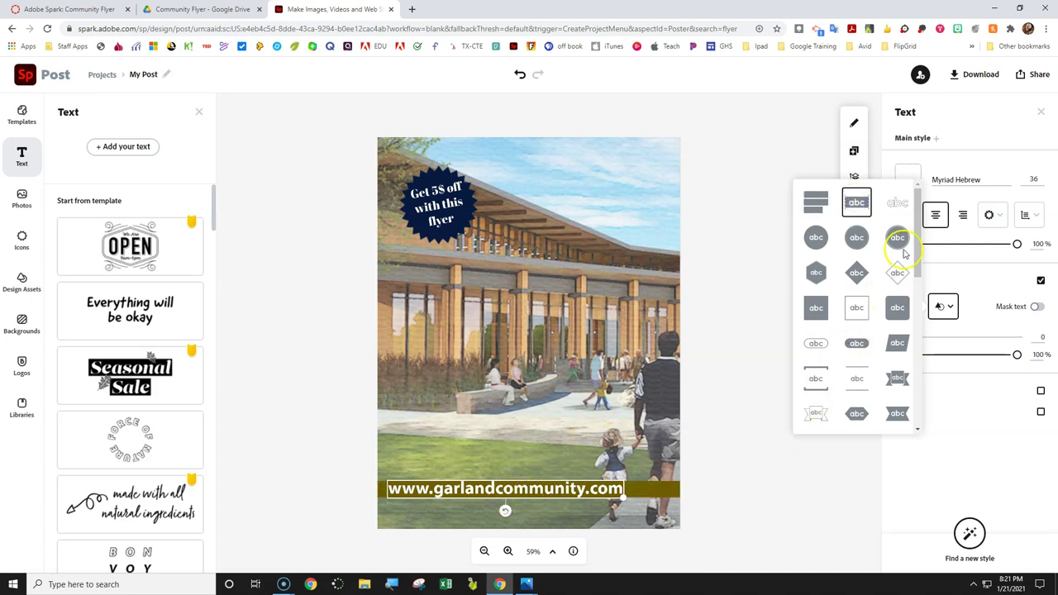
{"action": "left_click", "coordinate": [810, 161]}
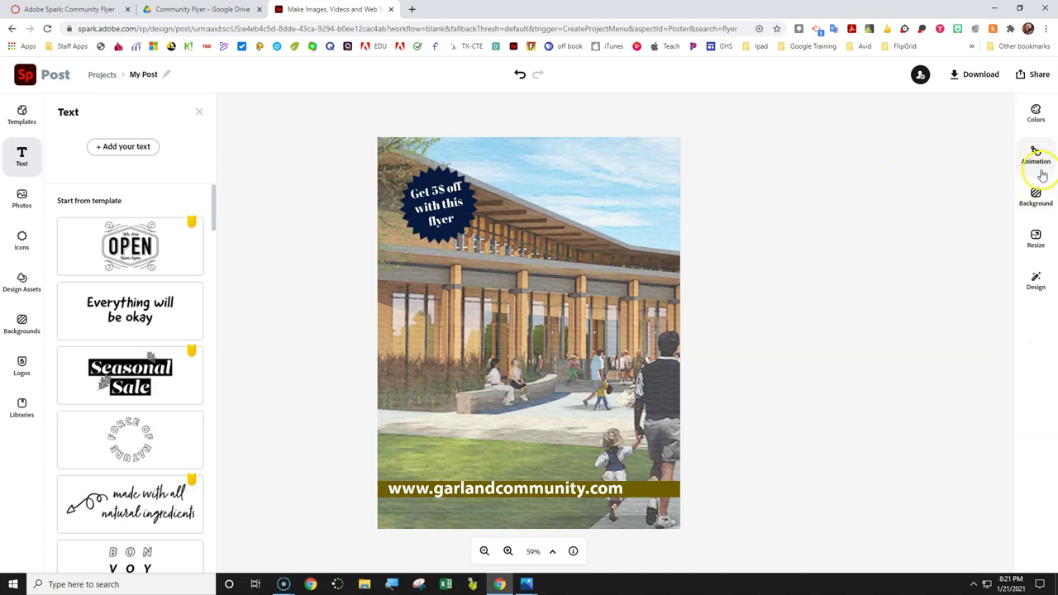
Change the web address band's color to the palette's navy #081A40.
{"action": "left_click", "coordinate": [657, 486]}
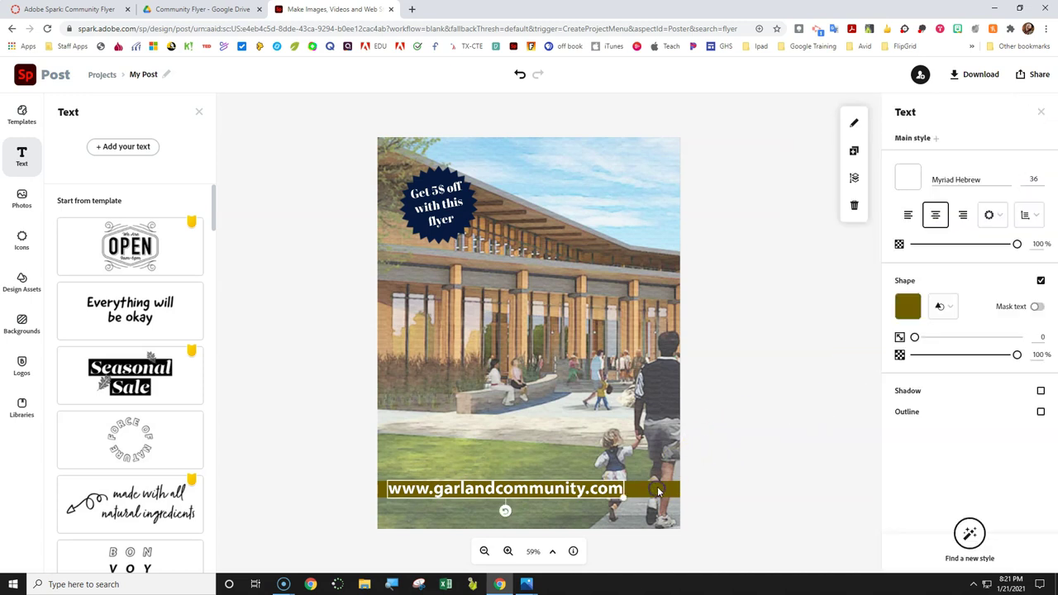
{"action": "left_click", "coordinate": [908, 307]}
{"action": "left_click", "coordinate": [918, 366]}
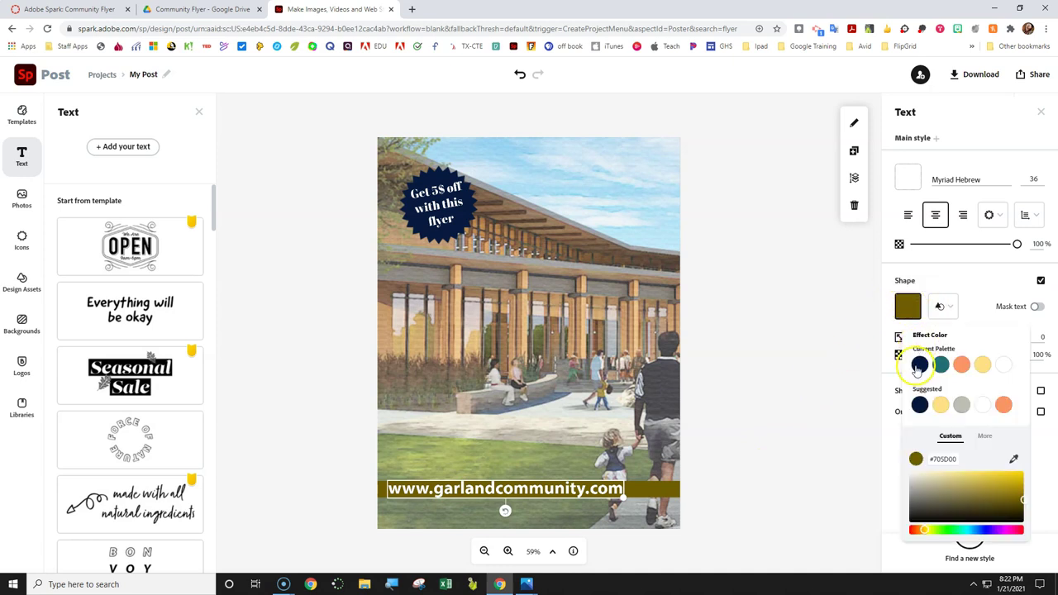
{"action": "left_click", "coordinate": [887, 383]}
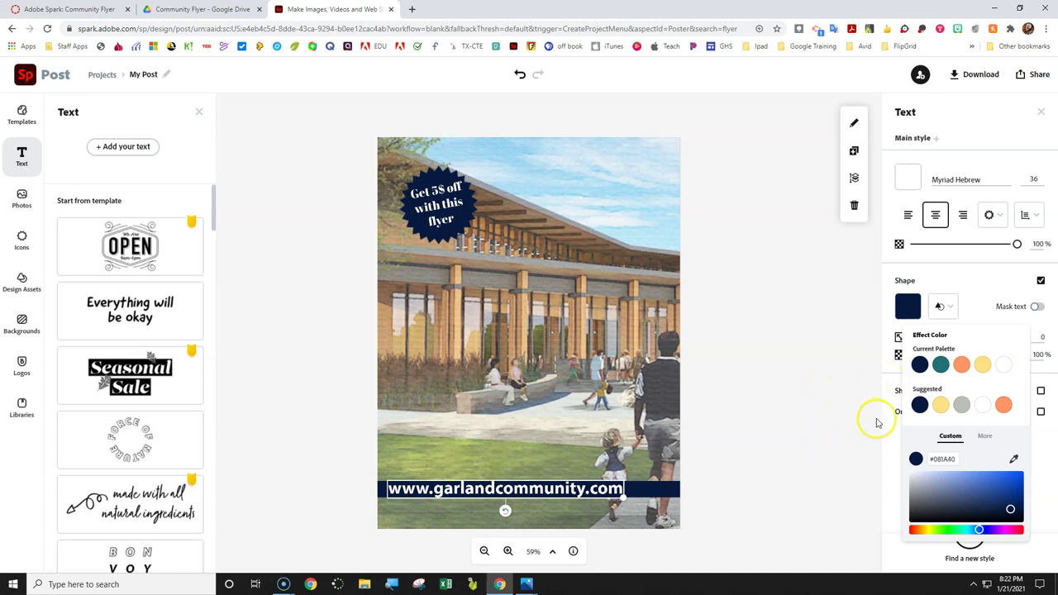
{"action": "left_click", "coordinate": [823, 353]}
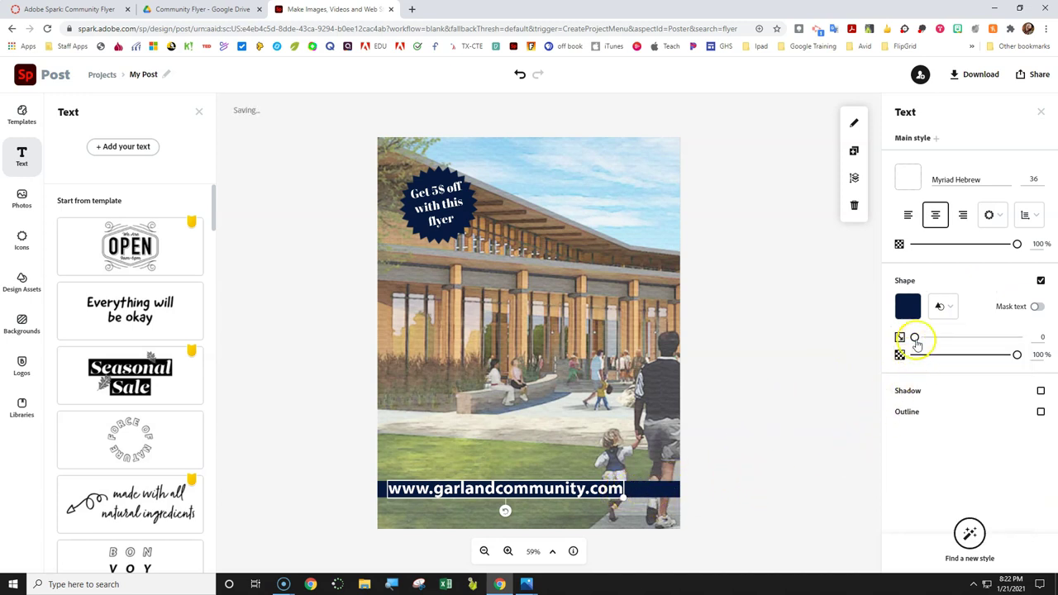
Set the band's shape size to 30 and move the web address, centered, down to the flyer's bottom edge.
{"action": "left_click_drag", "start_coordinate": [914, 338], "coordinate": [935, 340]}
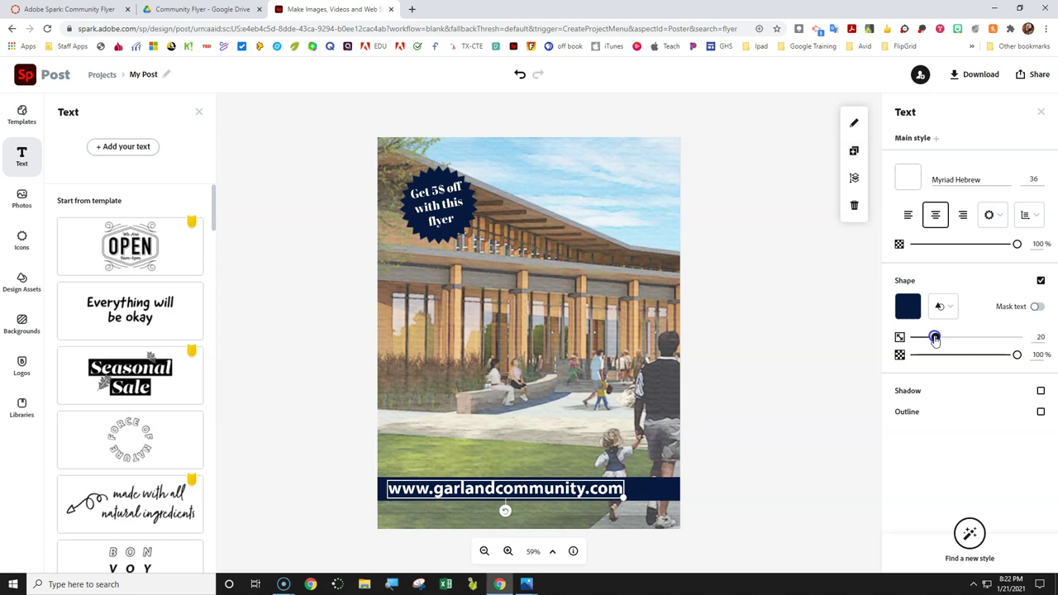
{"action": "left_click_drag", "start_coordinate": [938, 339], "coordinate": [947, 340]}
{"action": "left_click_drag", "start_coordinate": [502, 488], "coordinate": [527, 508]}
{"action": "left_click", "coordinate": [798, 428]}
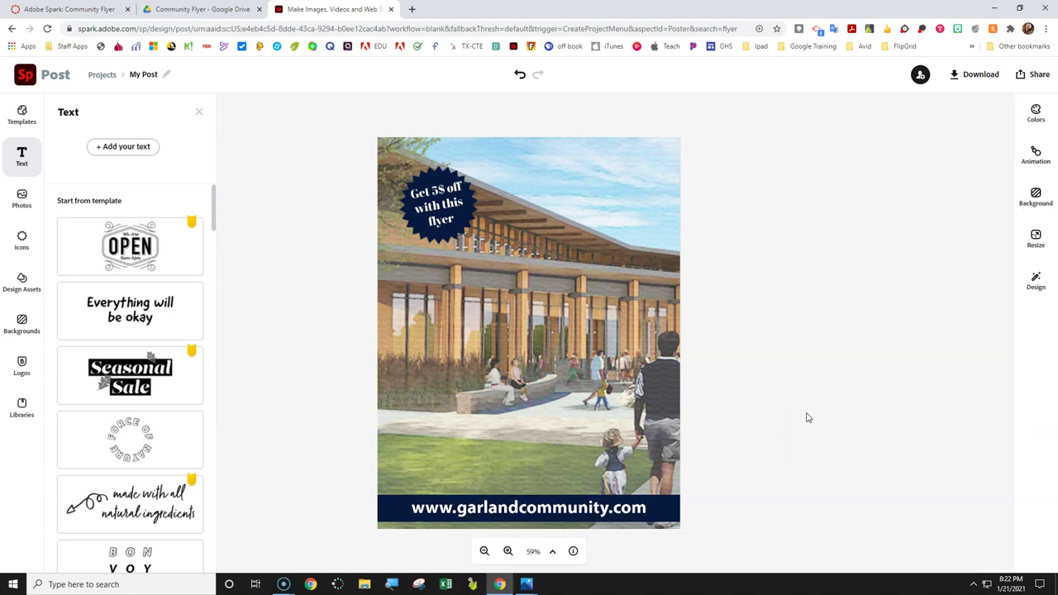
Add a two-line text to the flyer with "January 20th, 10am" above the event's street address.
{"action": "left_click", "coordinate": [122, 148]}
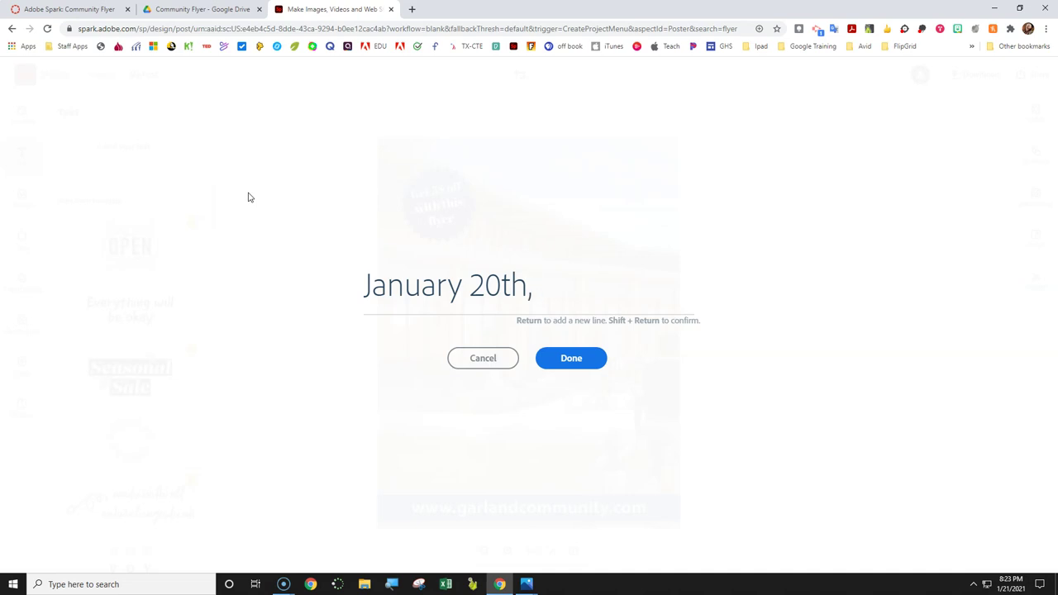
{"action": "type", "text": "0am"}
{"action": "key", "text": "Return"}
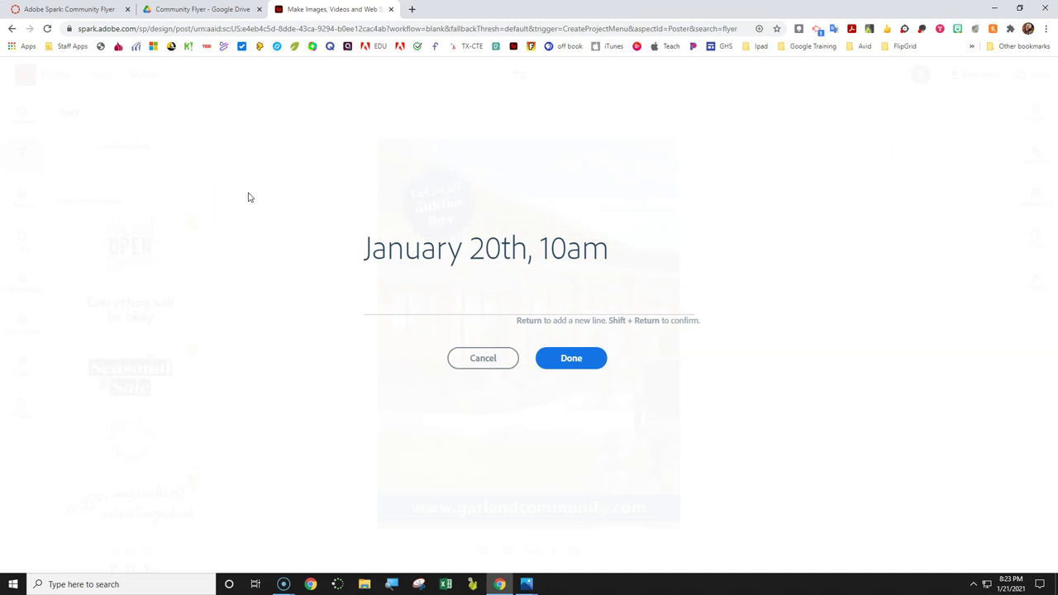
{"action": "type", "text": "300 G"}
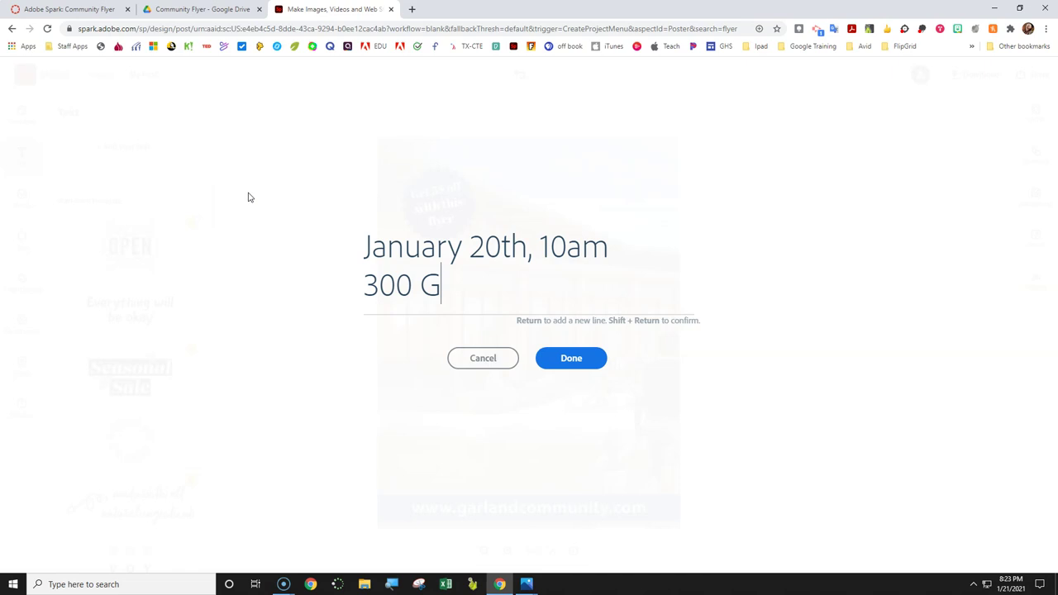
{"action": "type", "text": "arland Ave."}
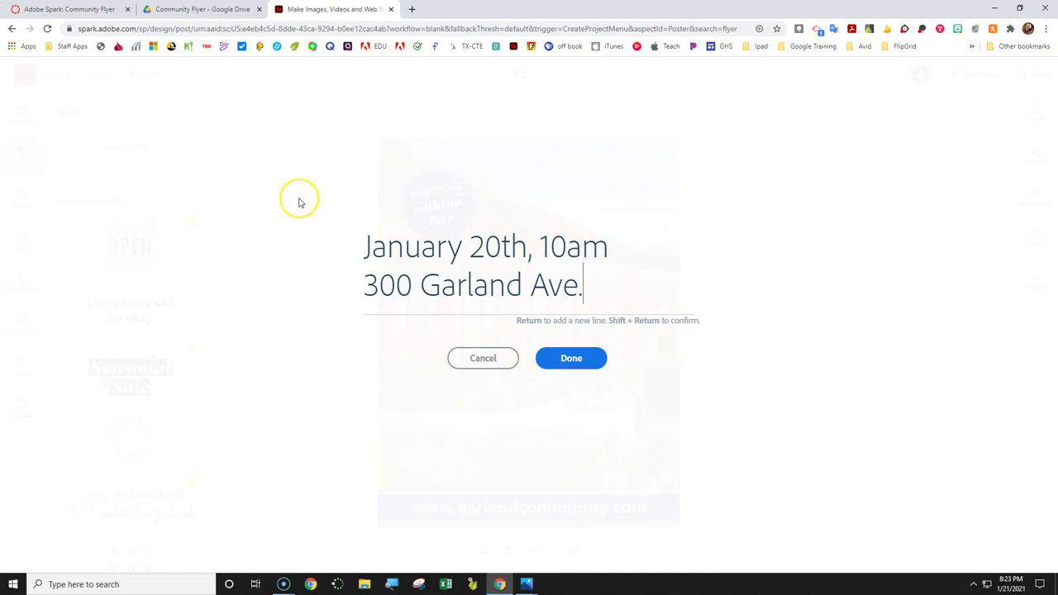
{"action": "left_click", "coordinate": [567, 358]}
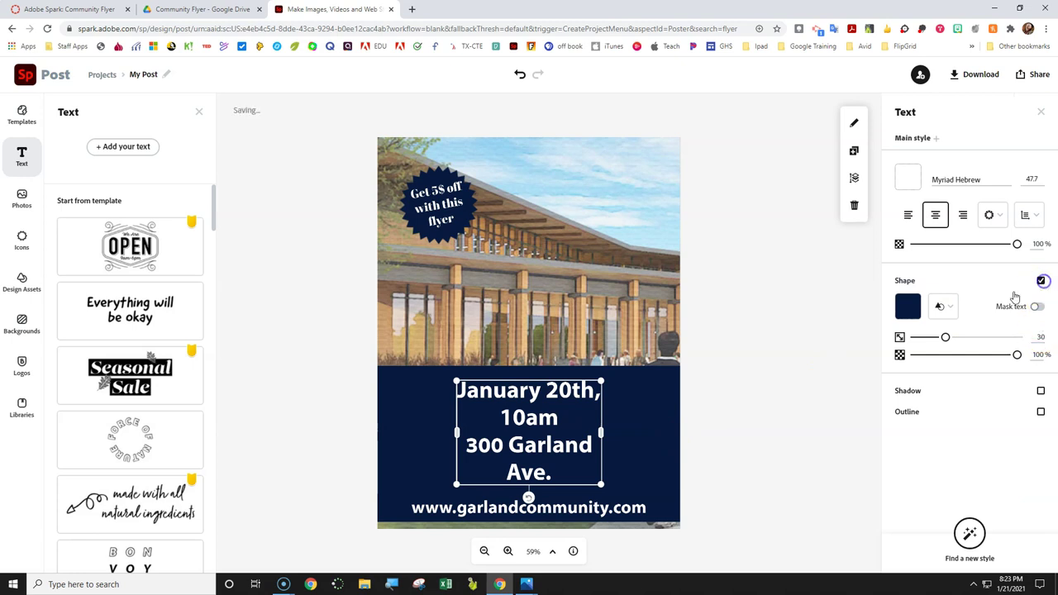
Remove the background shape from the date and address text and color the text navy #081A40.
{"action": "left_click", "coordinate": [1041, 281]}
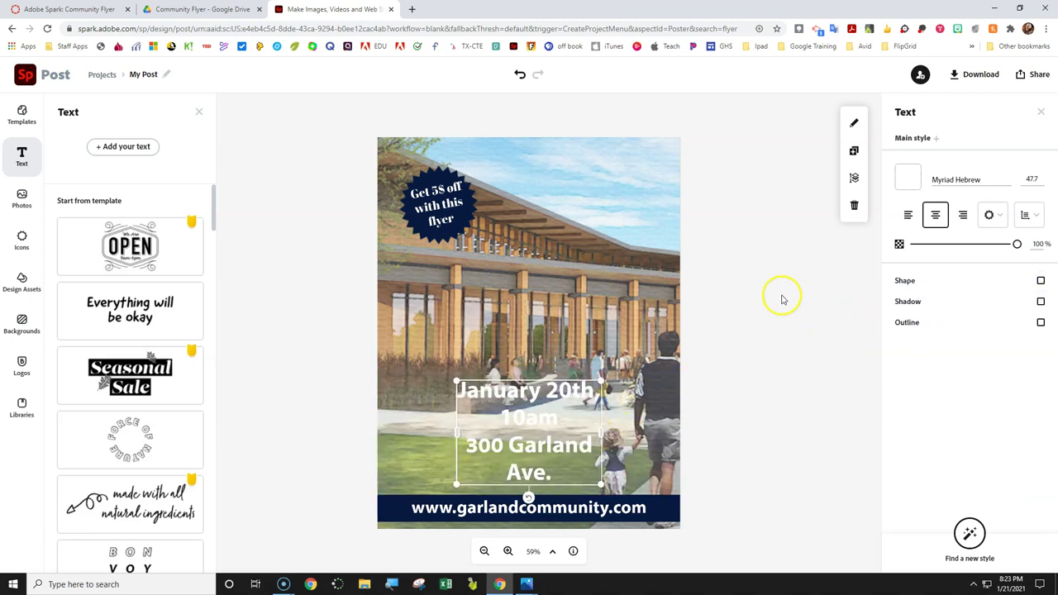
{"action": "left_click", "coordinate": [908, 176]}
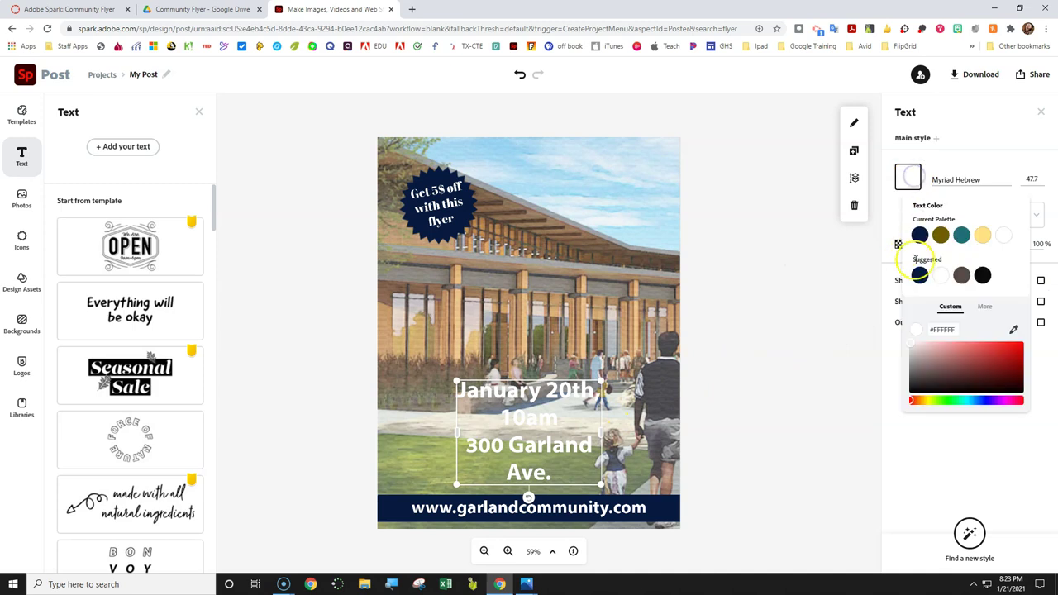
{"action": "left_click", "coordinate": [920, 236]}
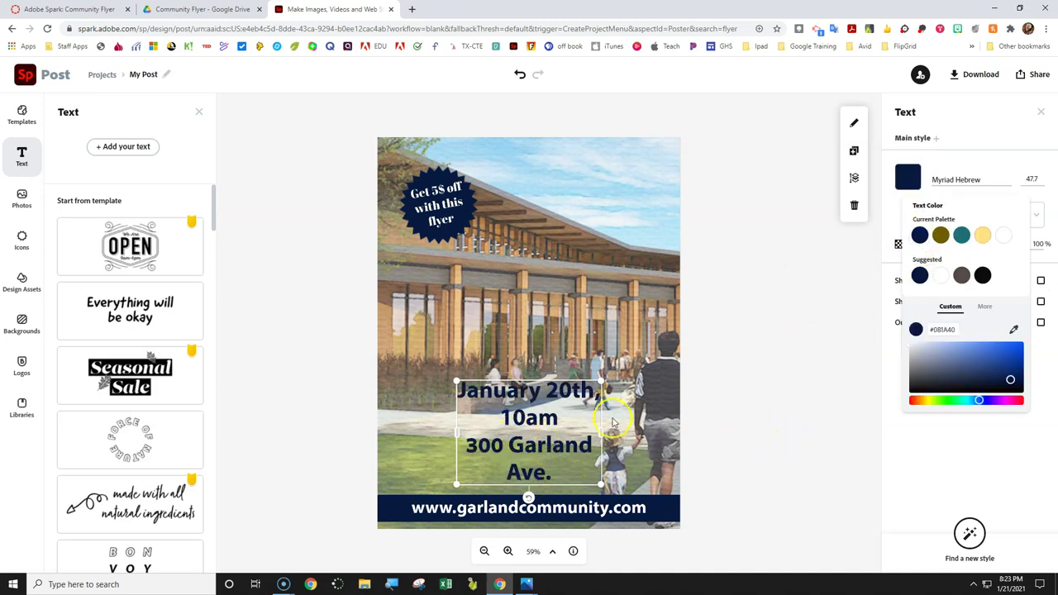
Widen the date and address text box so it fits on two lines, and left-align the text.
{"action": "left_click_drag", "start_coordinate": [604, 432], "coordinate": [666, 426]}
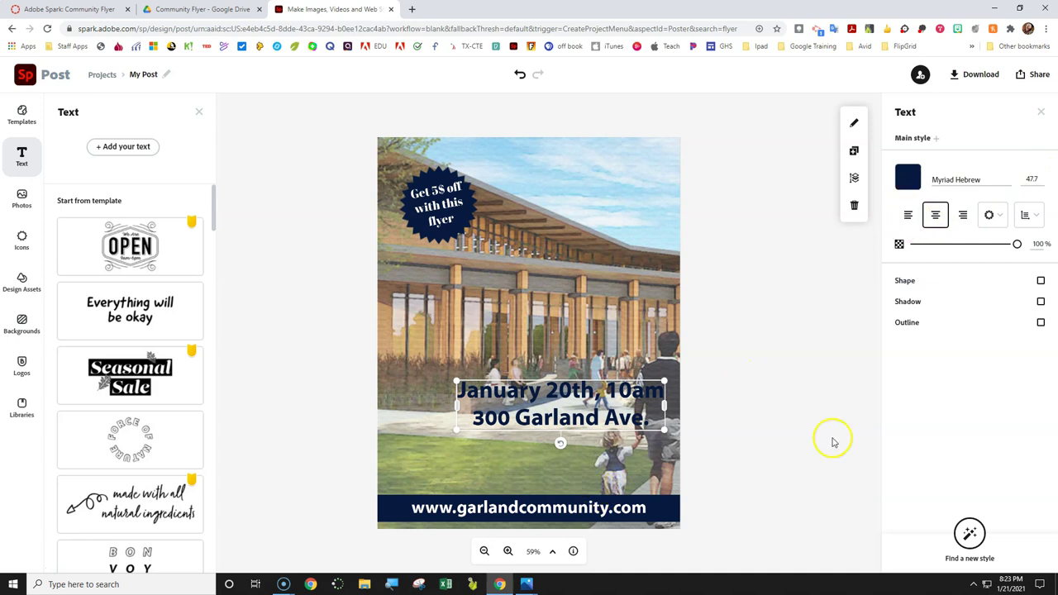
{"action": "left_click", "coordinate": [909, 216]}
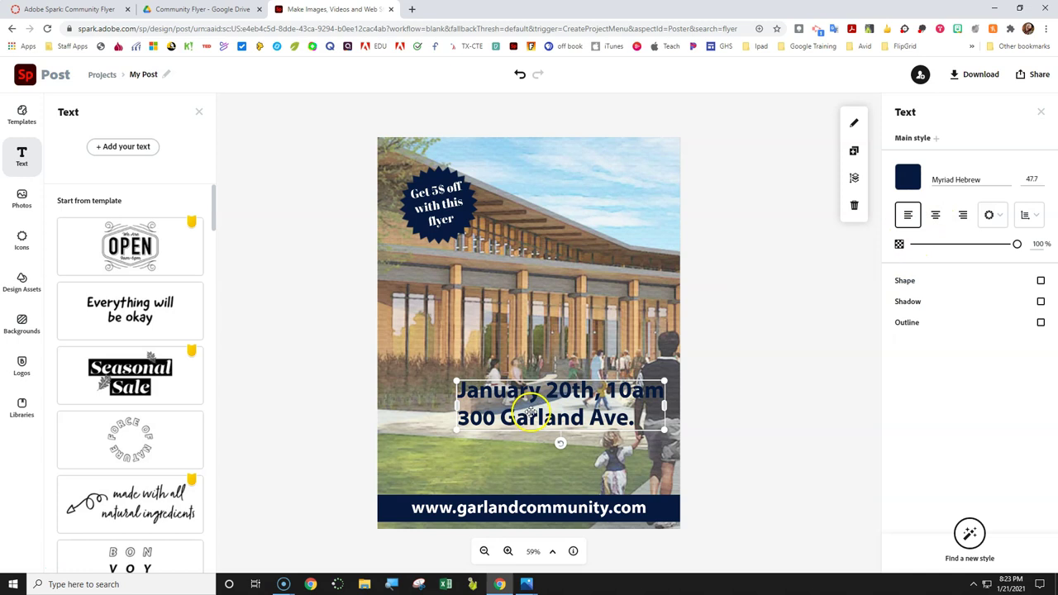
Set the date and address text to size 40 and place it on the grass at the flyer's left, above the navy band.
{"action": "left_click", "coordinate": [1045, 180]}
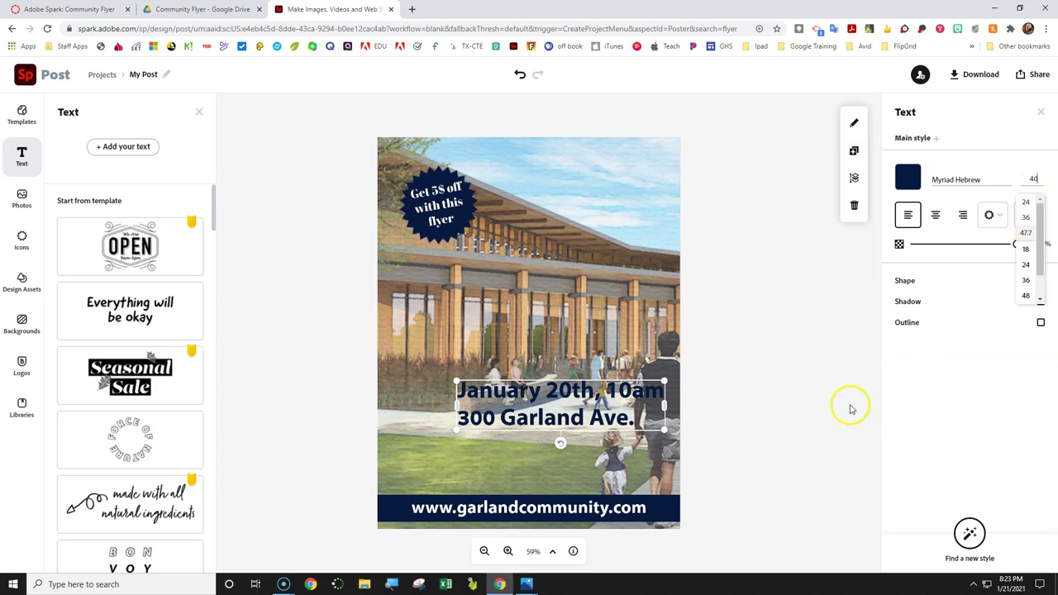
{"action": "left_click", "coordinate": [723, 424]}
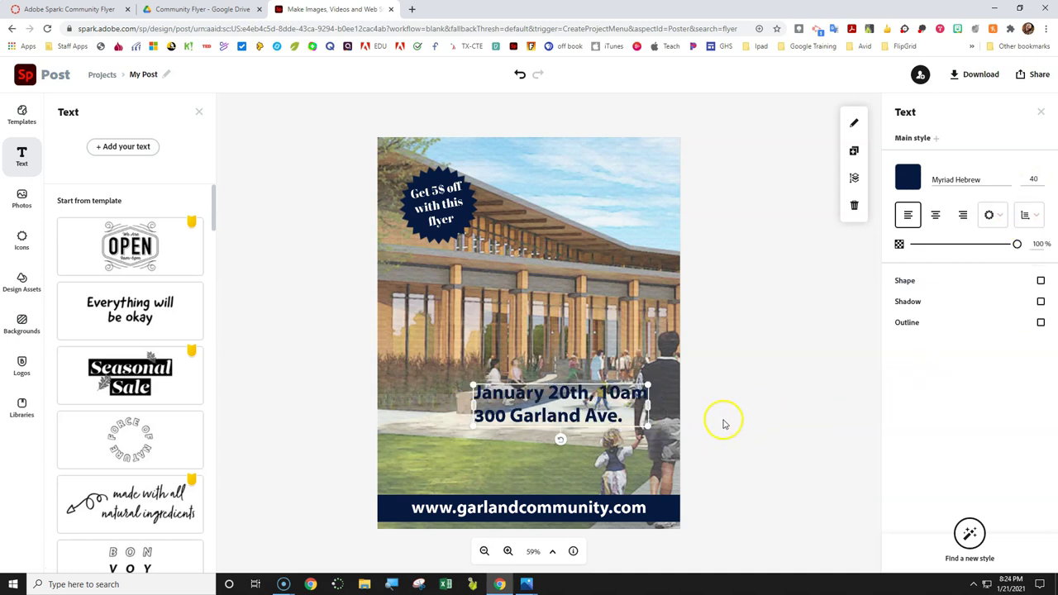
{"action": "left_click_drag", "start_coordinate": [525, 405], "coordinate": [445, 470]}
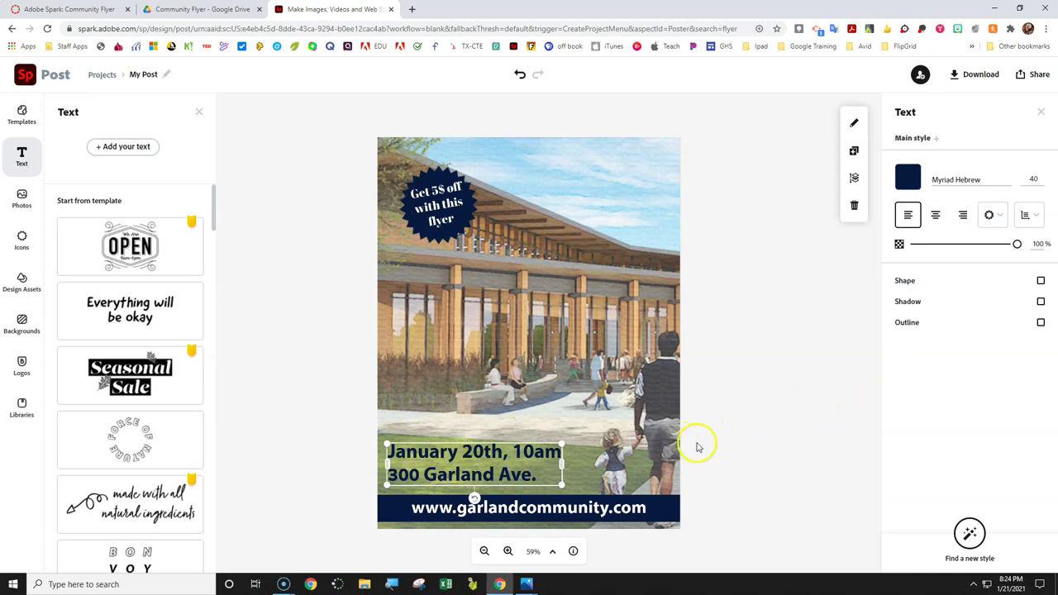
{"action": "left_click", "coordinate": [787, 437]}
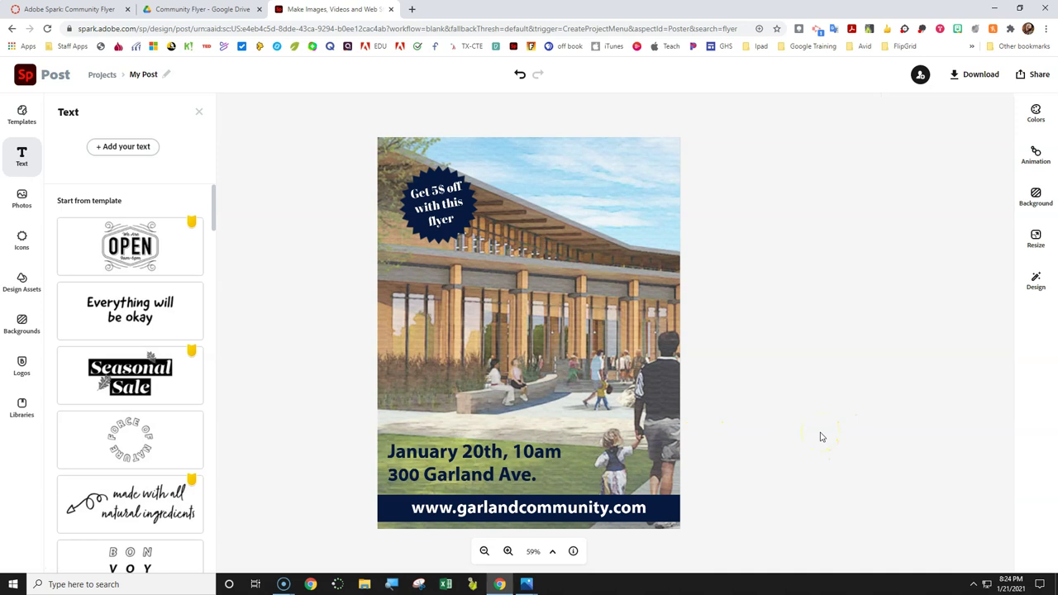
Add a new text to the flyer reading "community" and "center" on two lines.
{"action": "left_click", "coordinate": [116, 148]}
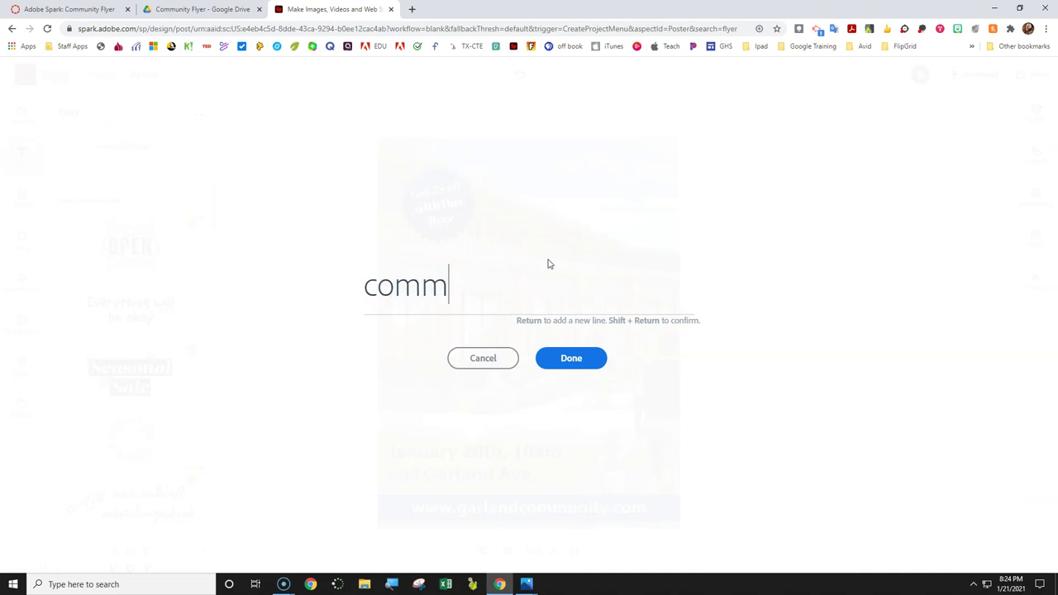
{"action": "type", "text": "community"}
{"action": "key", "text": "Return"}
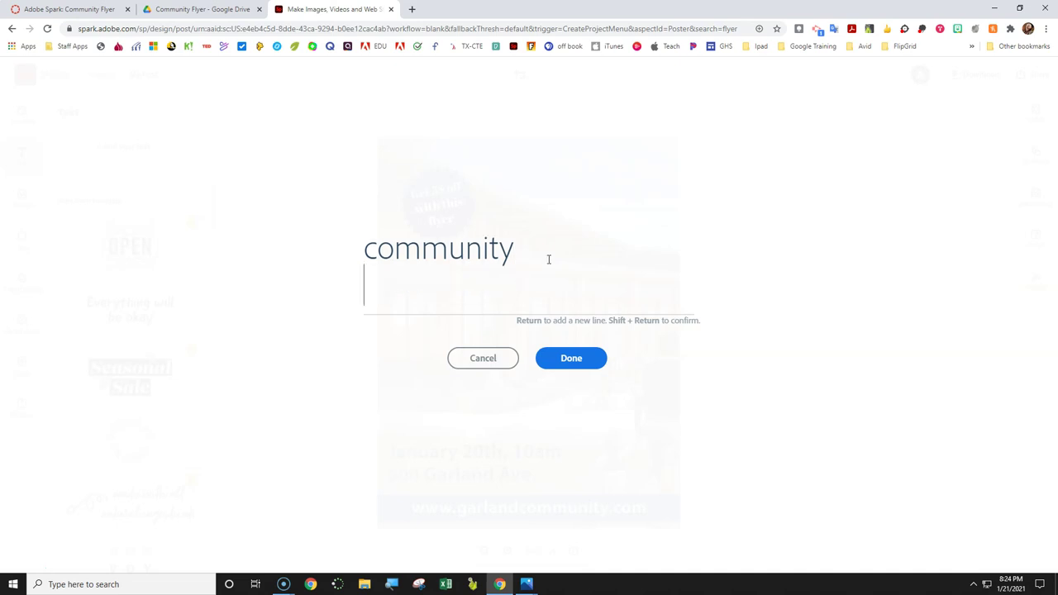
{"action": "type", "text": "center"}
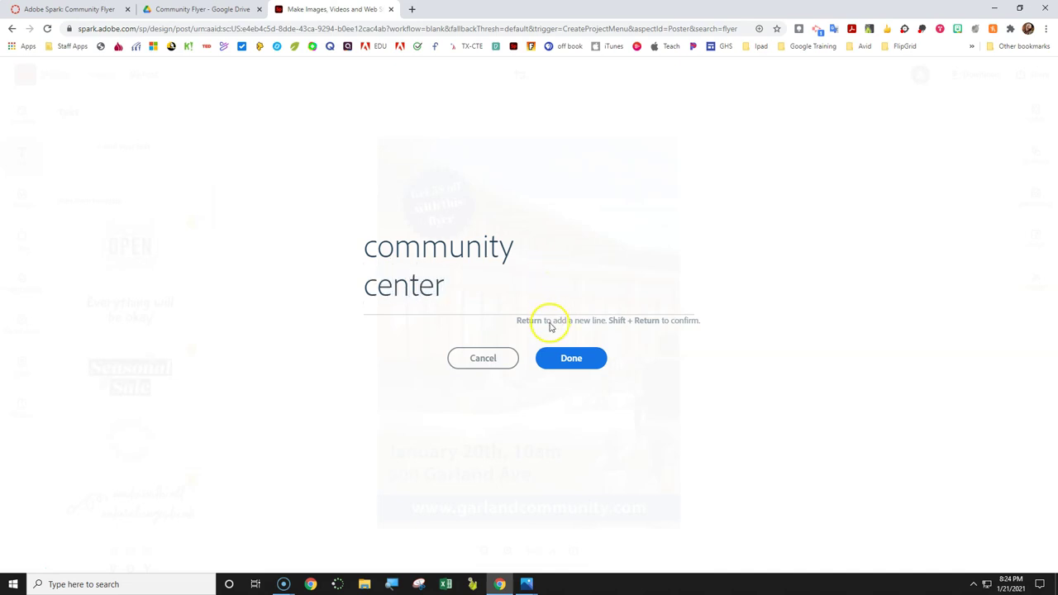
{"action": "left_click", "coordinate": [579, 360]}
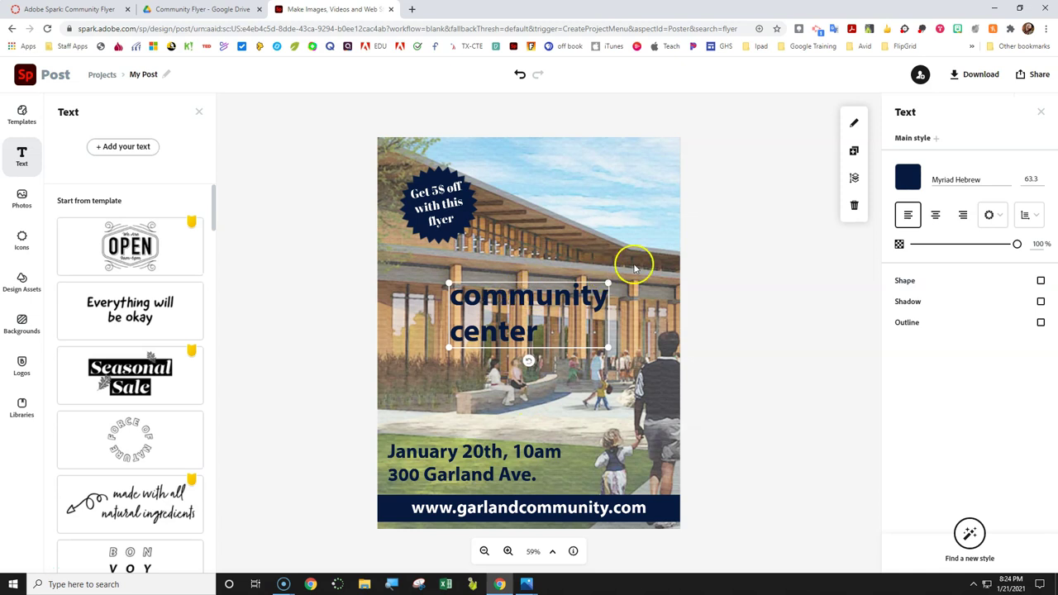
Center-align the "community center" text and set its font to Wanderlust Shine Regular.
{"action": "left_click", "coordinate": [937, 216]}
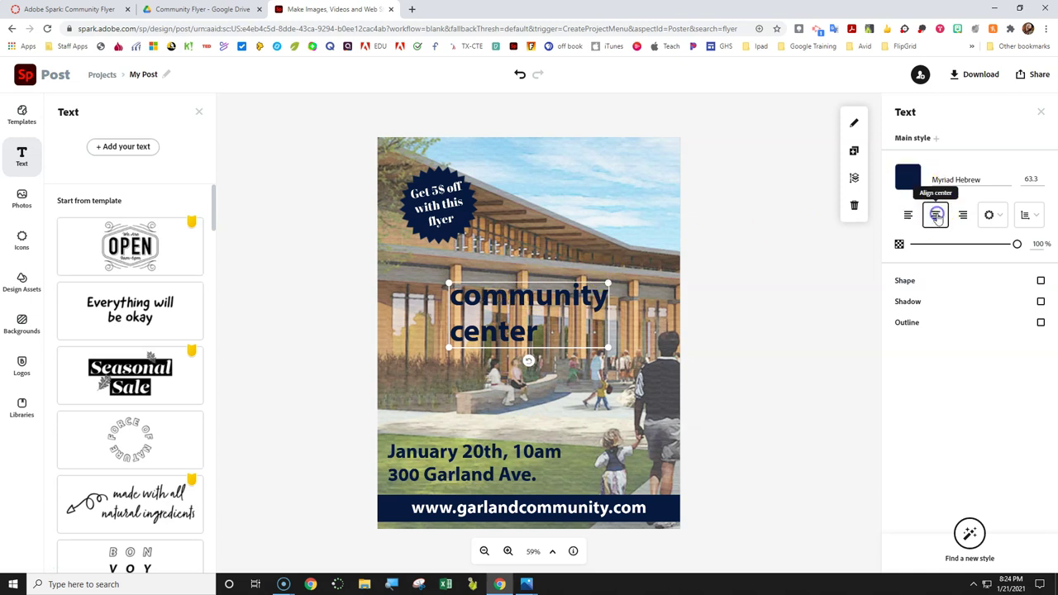
{"action": "left_click", "coordinate": [1008, 181]}
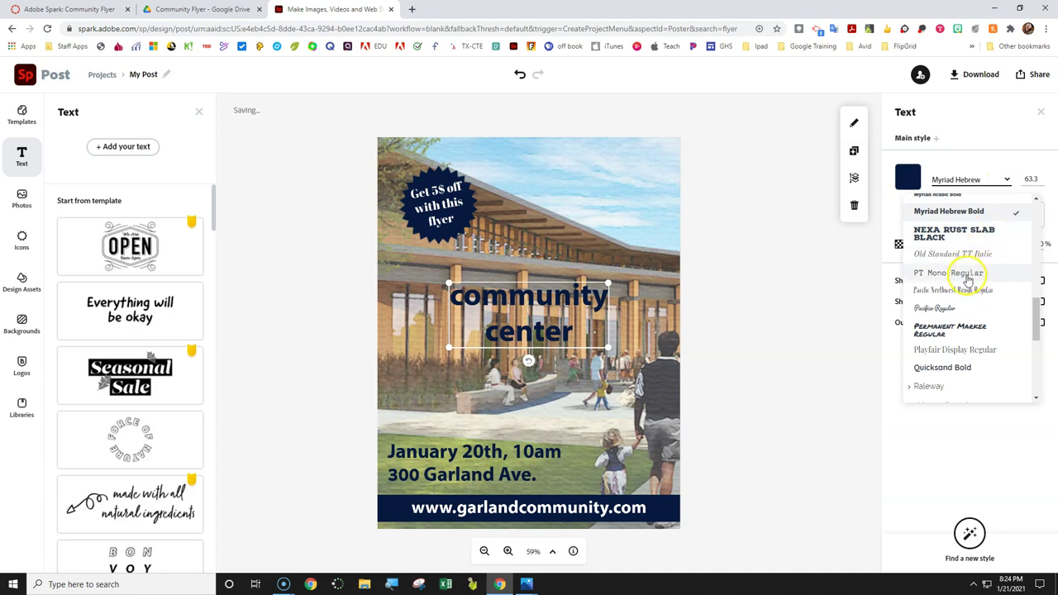
{"action": "scroll", "coordinate": [968, 285], "scroll_direction": "down", "scroll_amount": 2}
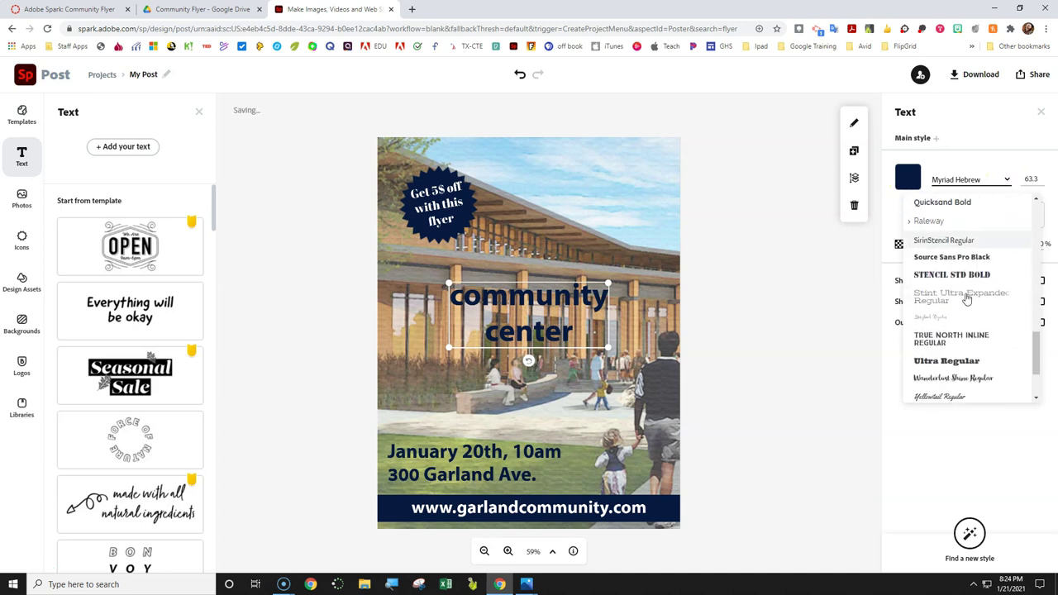
{"action": "scroll", "coordinate": [967, 299], "scroll_direction": "down", "scroll_amount": 1}
{"action": "left_click", "coordinate": [961, 329]}
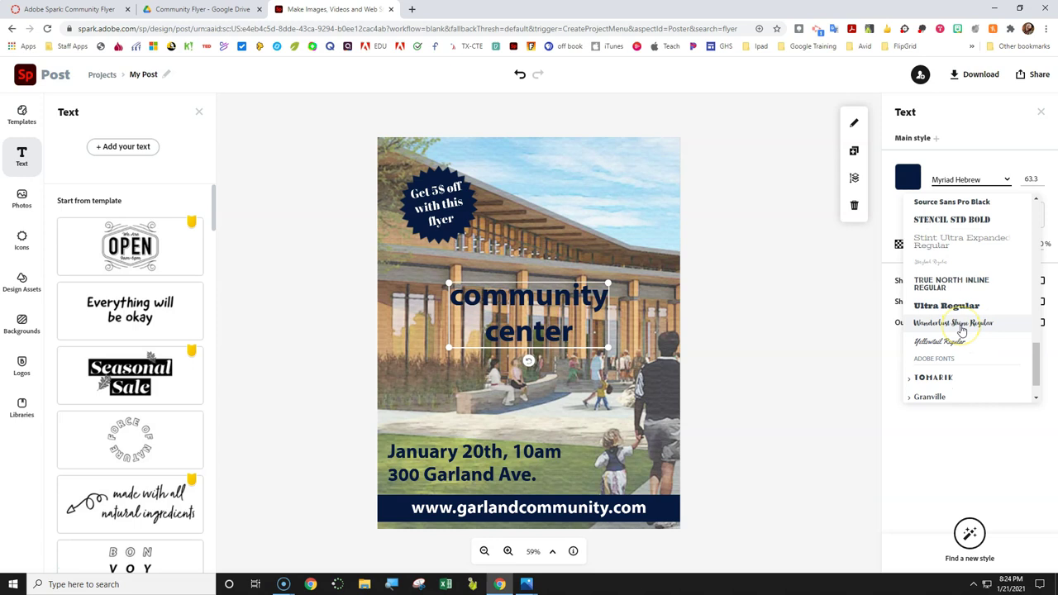
{"action": "left_click", "coordinate": [961, 327]}
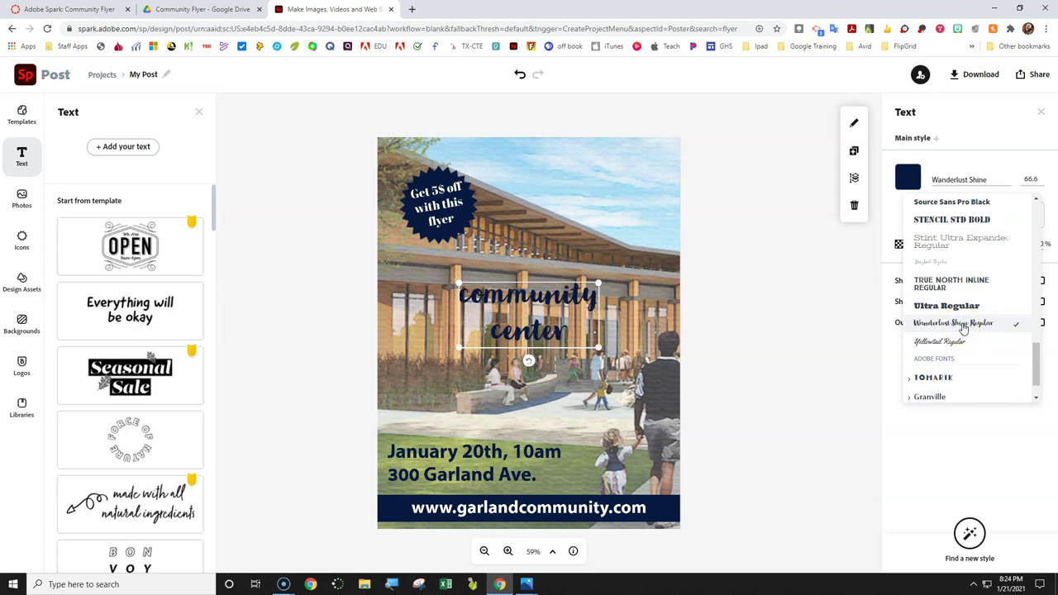
Capitalize both words of the title text so it reads "Community Center".
{"action": "left_click", "coordinate": [532, 312]}
{"action": "left_click", "coordinate": [532, 311]}
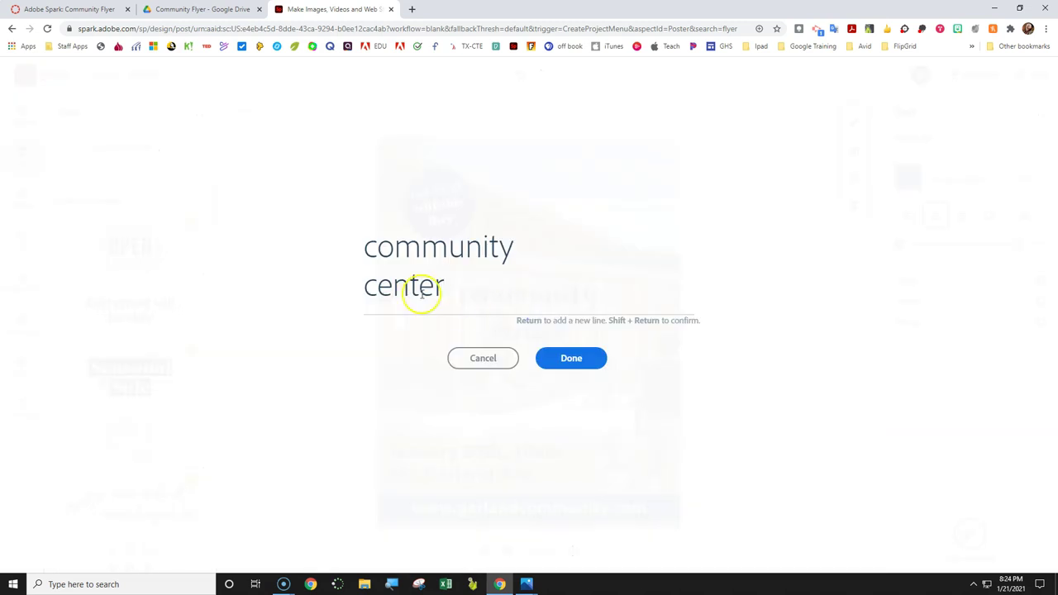
{"action": "left_click", "coordinate": [374, 246]}
{"action": "key", "text": "BackSpace"}
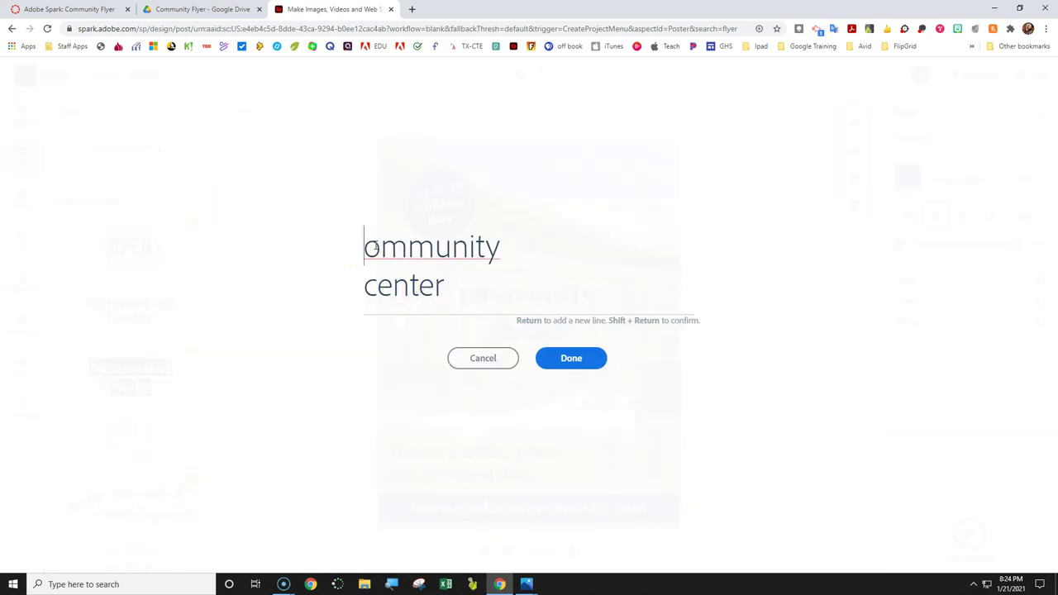
{"action": "type", "text": "C"}
{"action": "left_click", "coordinate": [378, 285]}
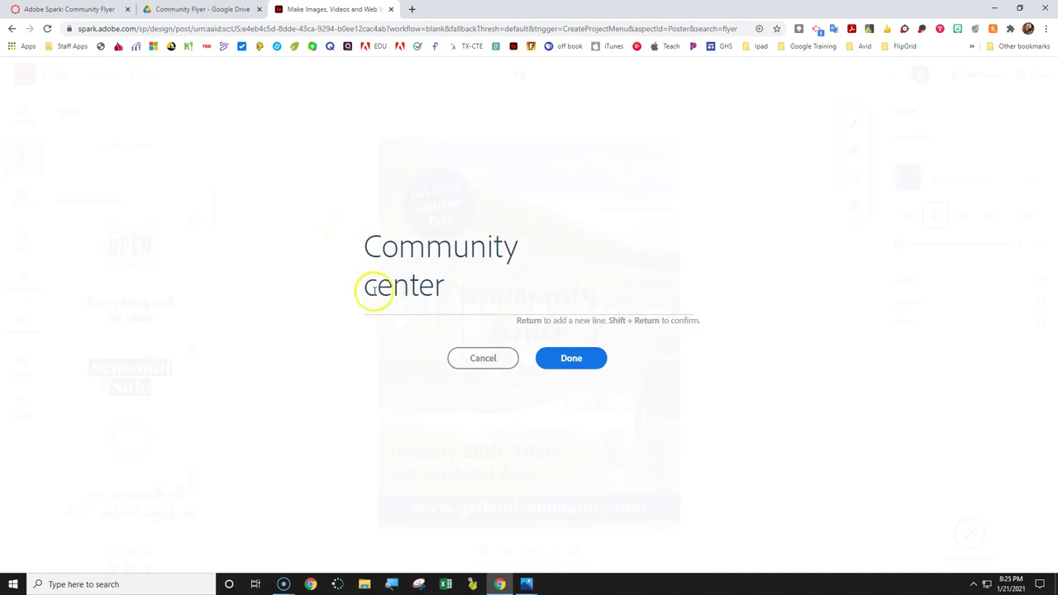
{"action": "key", "text": "BackSpace"}
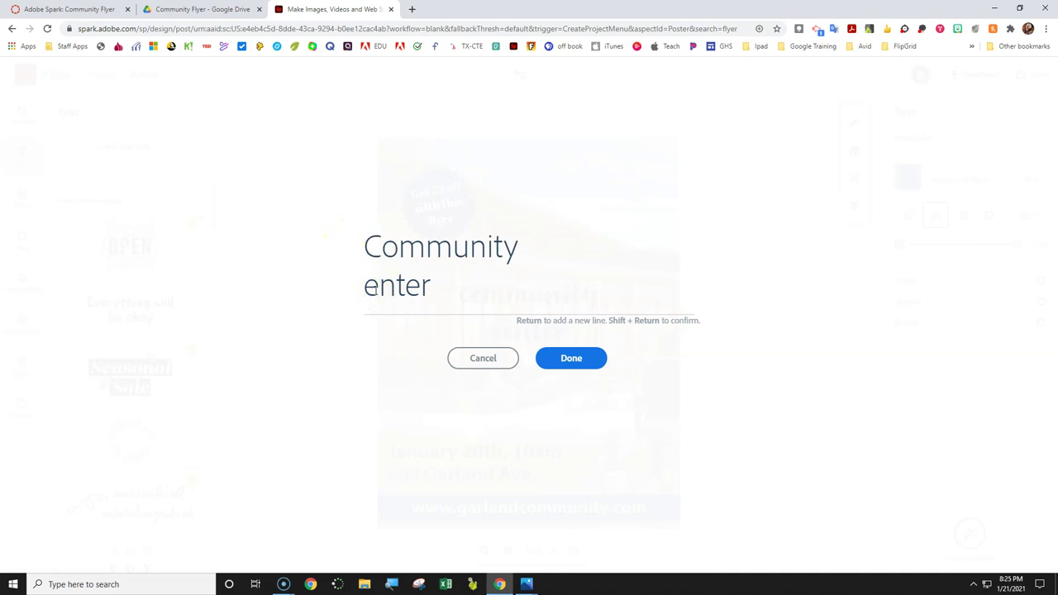
{"action": "type", "text": "C"}
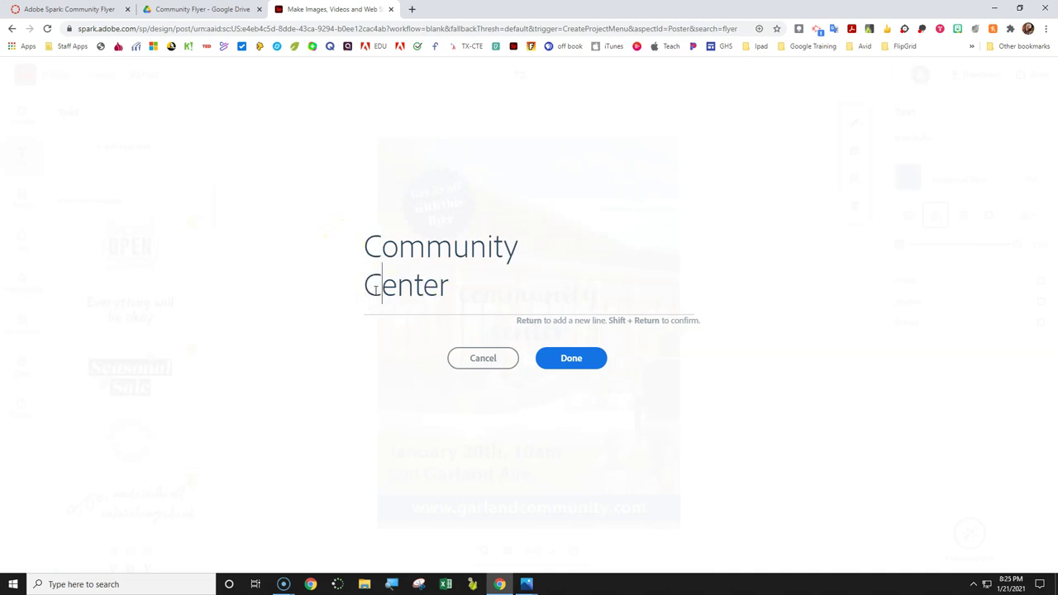
{"action": "left_click", "coordinate": [570, 361]}
Move the "Community Center" title into the sky at the flyer's upper right and set its size to 60.
{"action": "left_click_drag", "start_coordinate": [533, 310], "coordinate": [570, 308]}
{"action": "left_click_drag", "start_coordinate": [583, 246], "coordinate": [606, 178]}
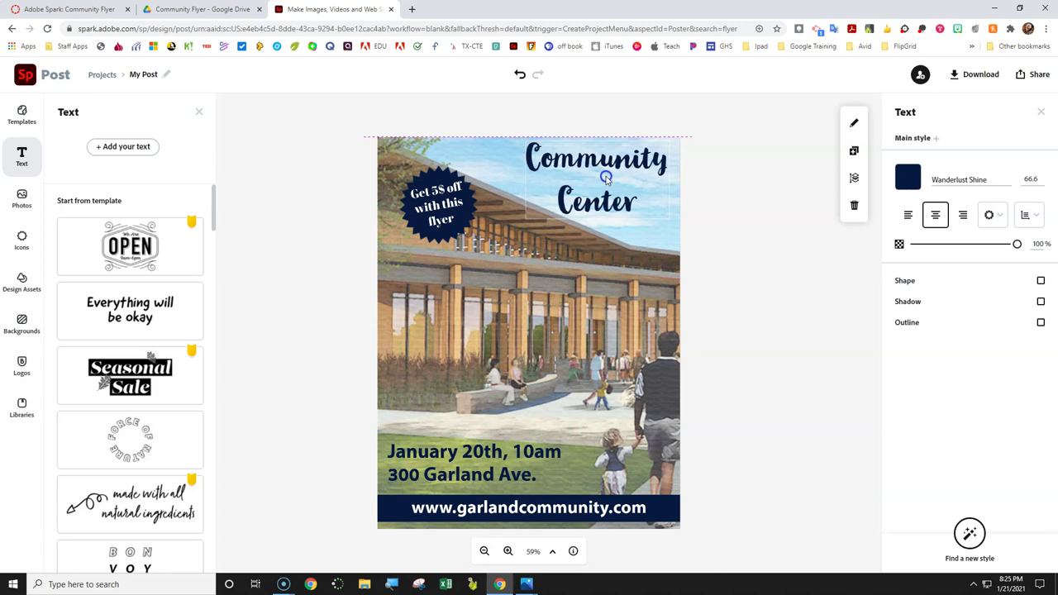
{"action": "left_click_drag", "start_coordinate": [606, 178], "coordinate": [606, 178]}
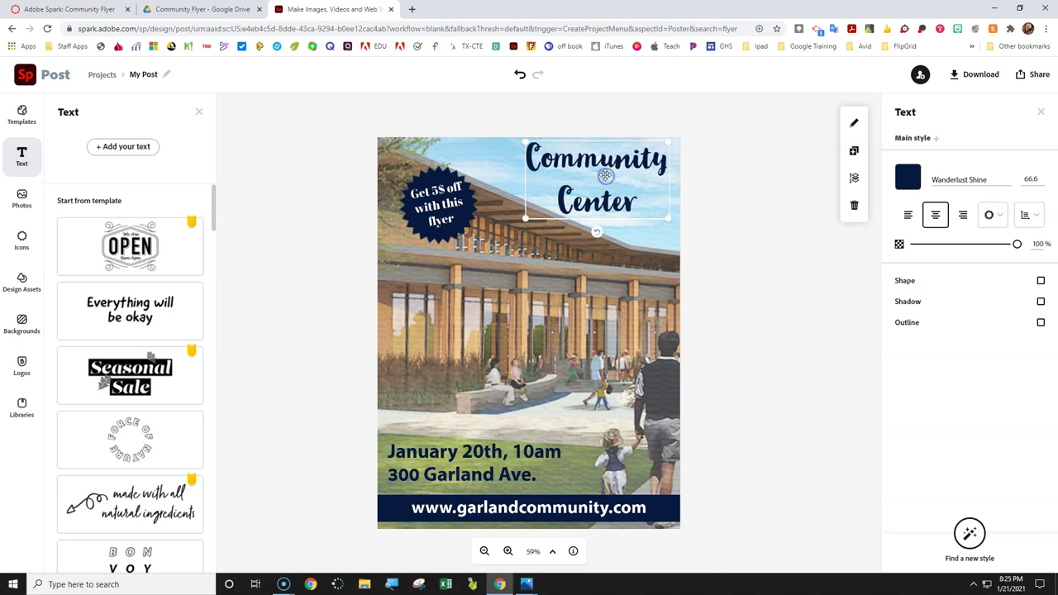
{"action": "left_click", "coordinate": [1035, 179]}
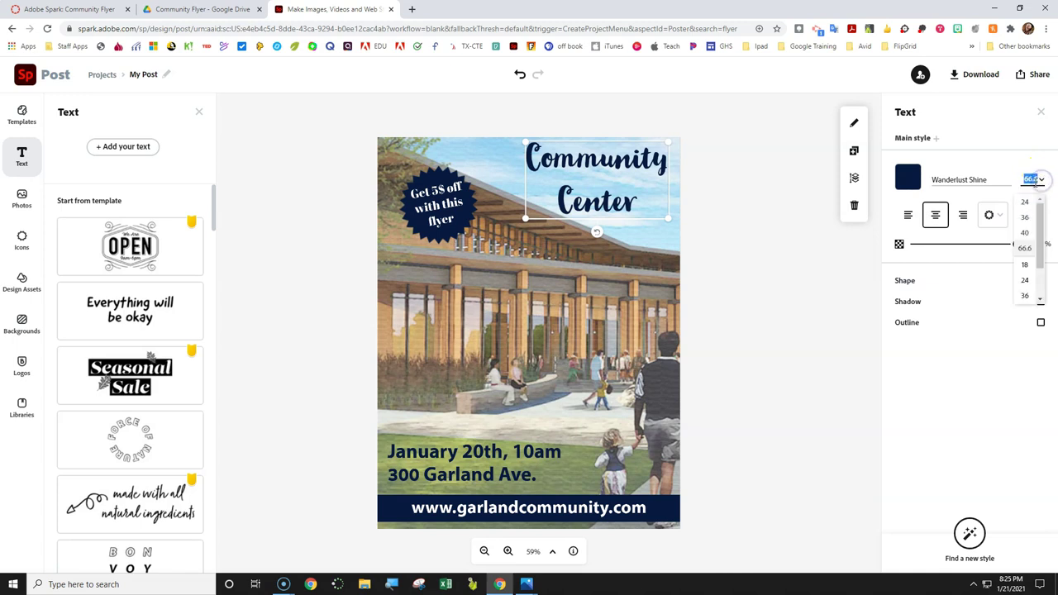
{"action": "key", "text": "Return"}
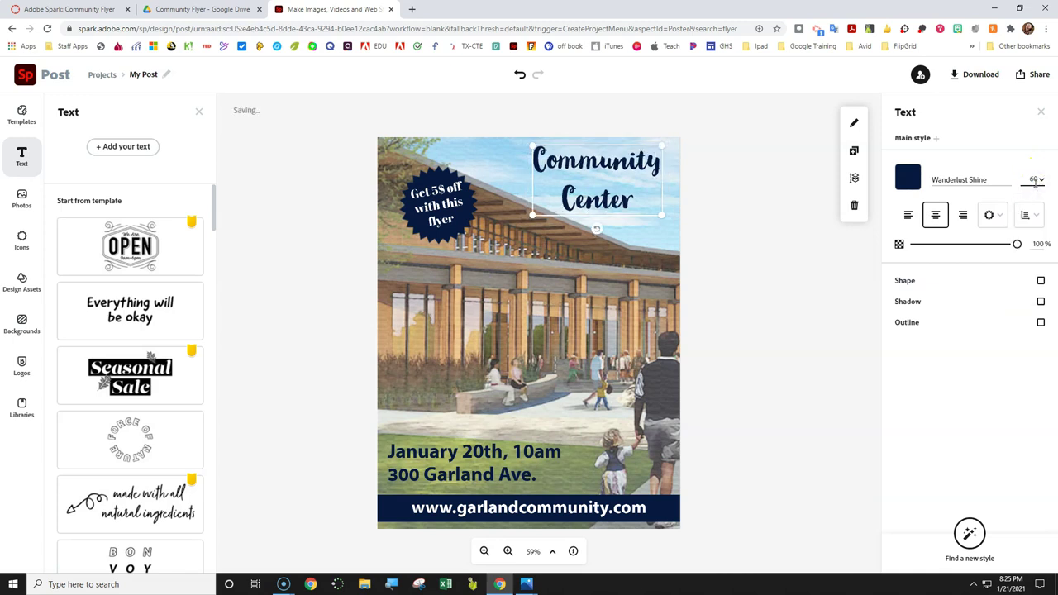
{"action": "left_click", "coordinate": [774, 246]}
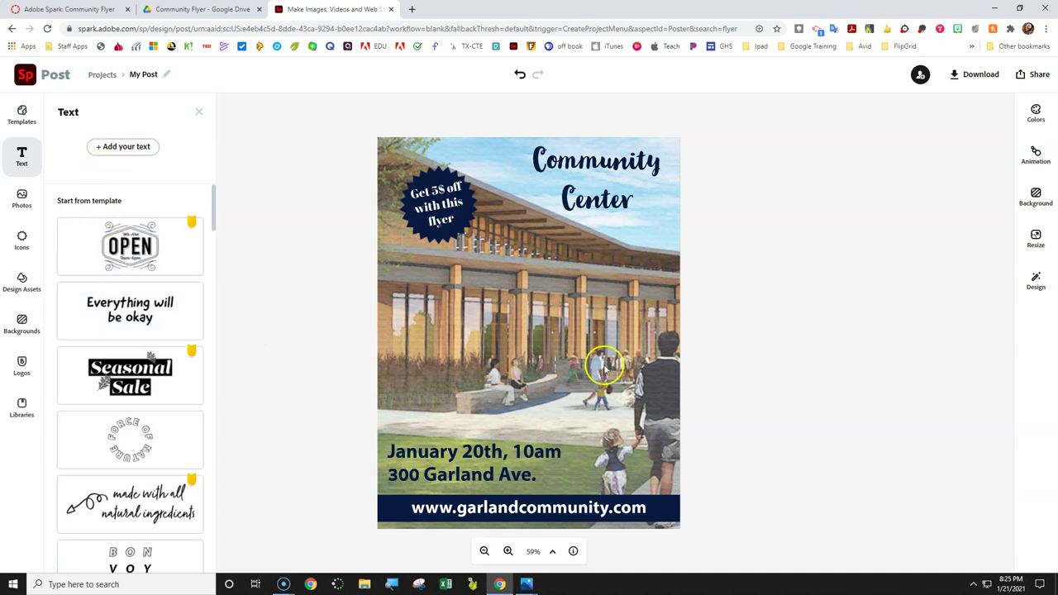
Add a two-line text reading "Grand Opening!" and place it over the building, slightly left of the flyer's center.
{"action": "left_click", "coordinate": [135, 148]}
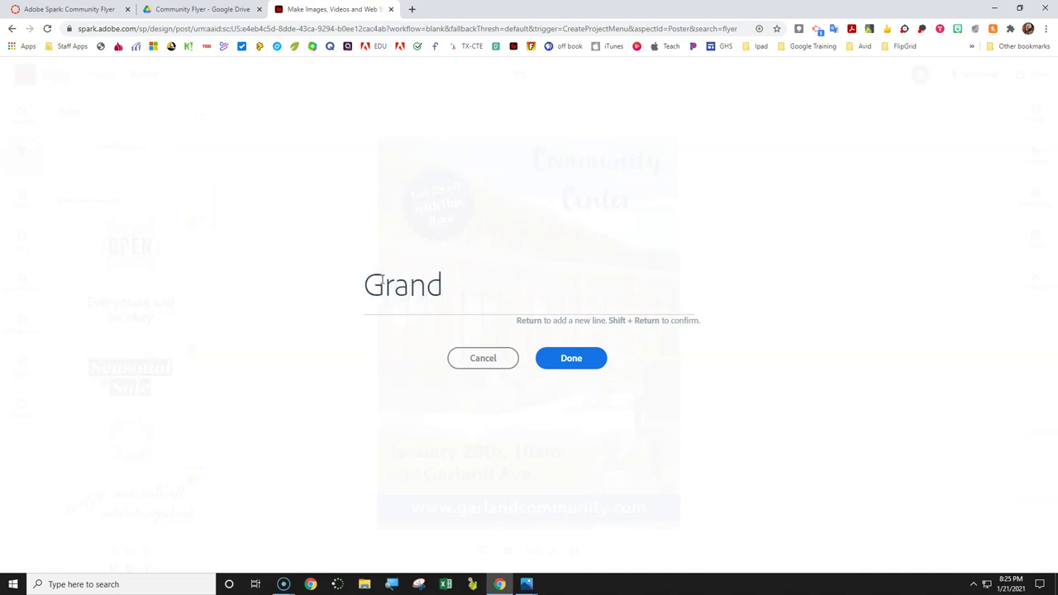
{"action": "type", "text": "Grand"}
{"action": "key", "text": "Return"}
{"action": "type", "text": "Opening!"}
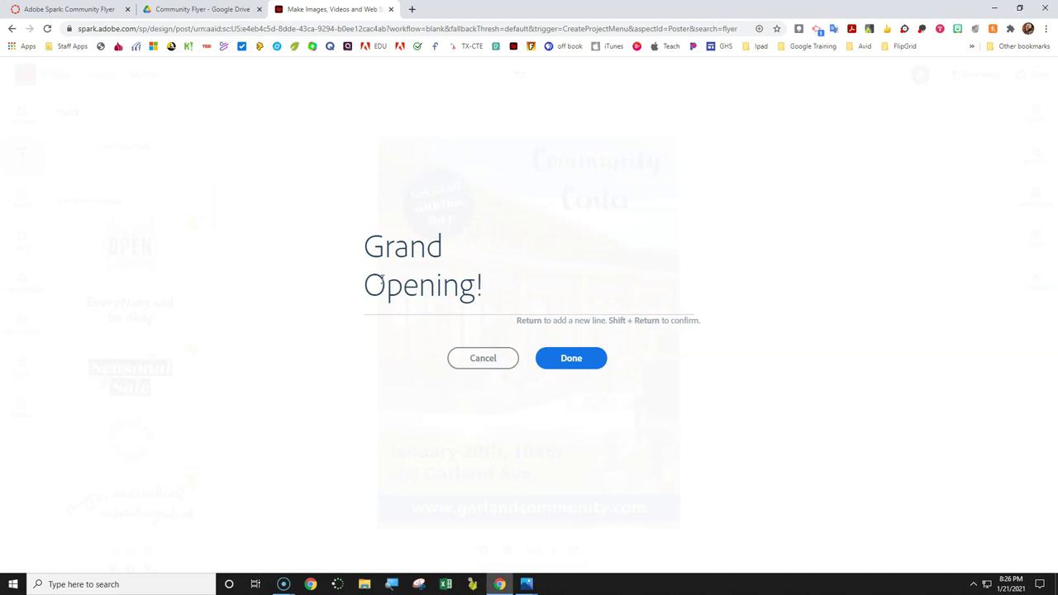
{"action": "left_click", "coordinate": [580, 364]}
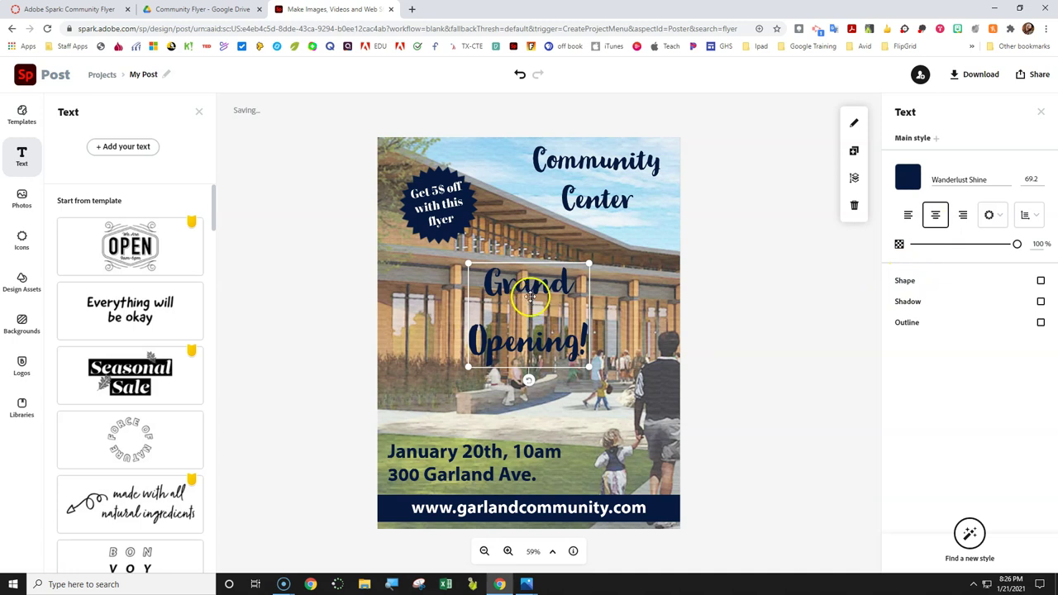
{"action": "left_click_drag", "start_coordinate": [534, 294], "coordinate": [504, 303]}
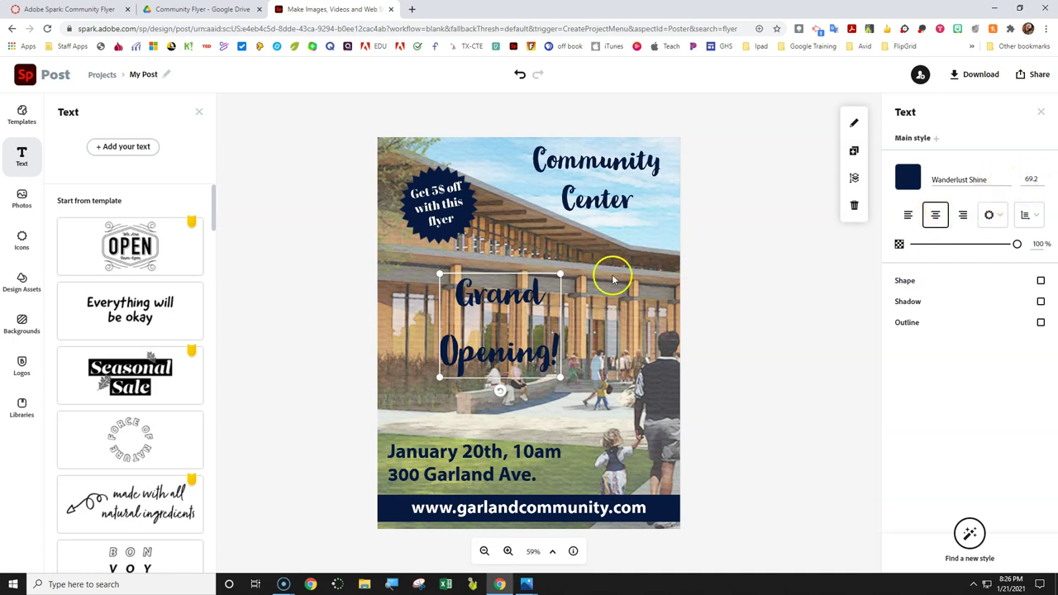
Try Myriad Hebrew Bold on the "Grand Opening!" text, and switch its font to Lato Black Italic.
{"action": "left_click", "coordinate": [1006, 180]}
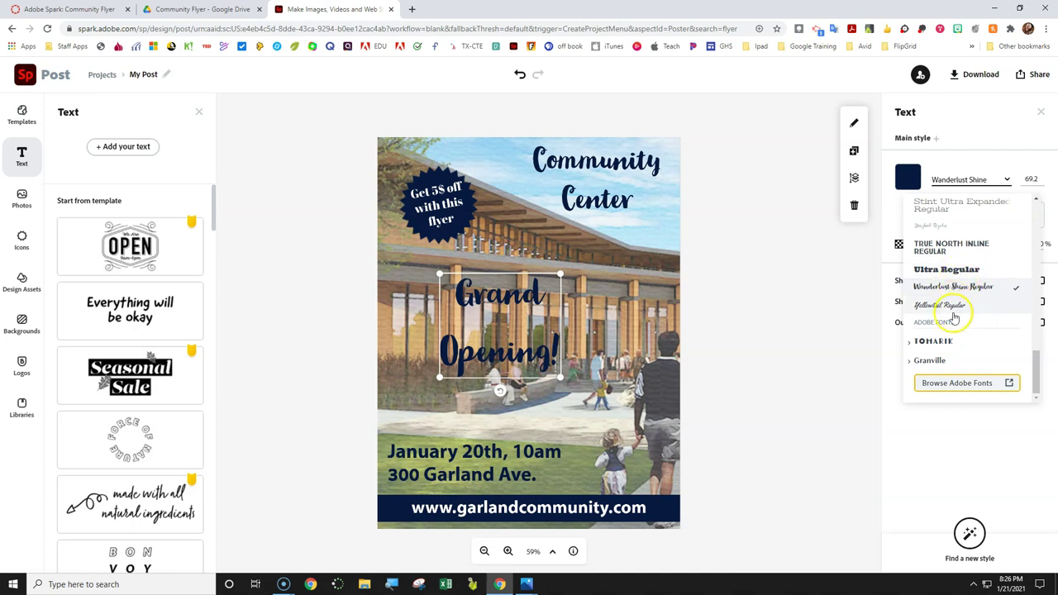
{"action": "scroll", "coordinate": [951, 310], "scroll_direction": "up", "scroll_amount": 3}
{"action": "scroll", "coordinate": [951, 306], "scroll_direction": "up", "scroll_amount": 2}
{"action": "scroll", "coordinate": [957, 290], "scroll_direction": "up", "scroll_amount": 5}
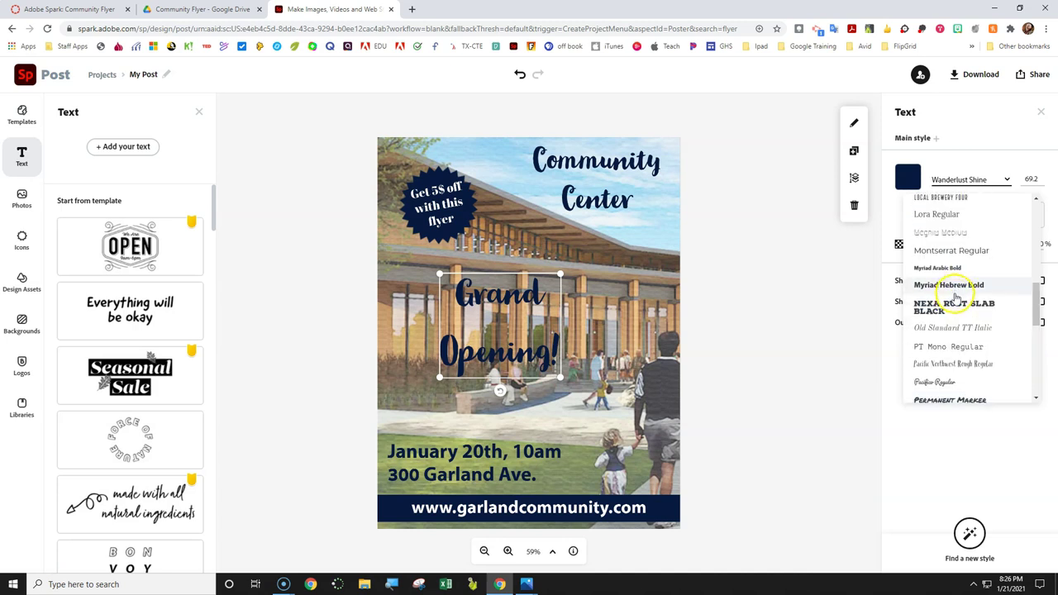
{"action": "left_click", "coordinate": [951, 285]}
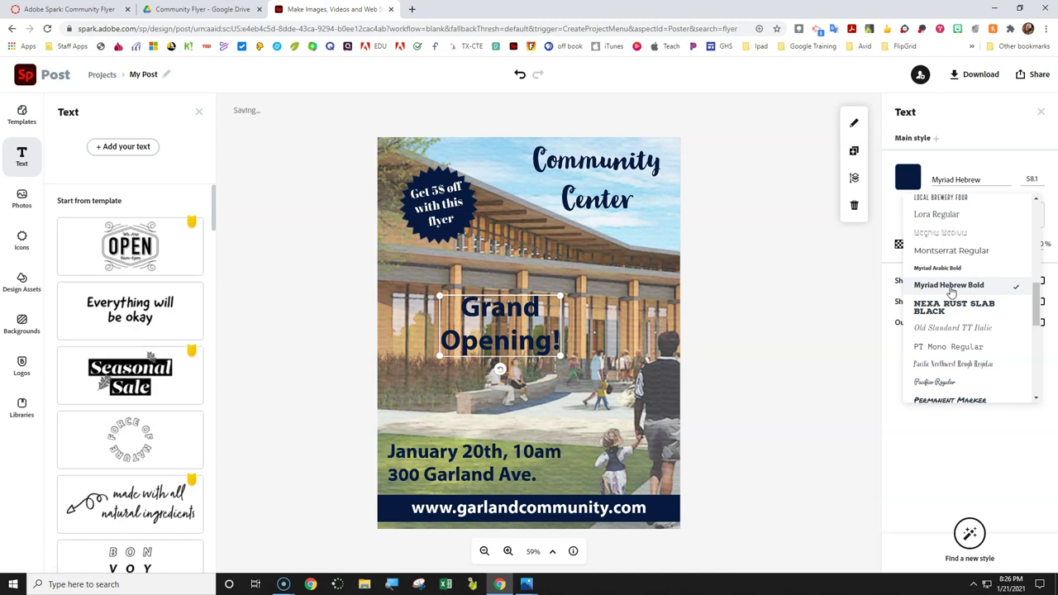
{"action": "scroll", "coordinate": [951, 291], "scroll_direction": "up", "scroll_amount": 3}
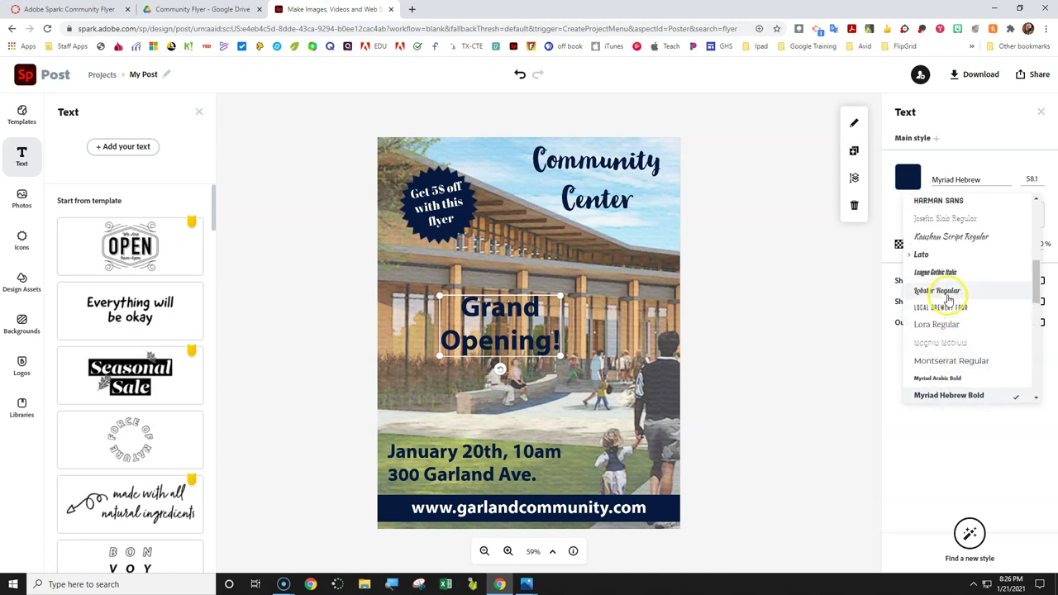
{"action": "left_click", "coordinate": [910, 256]}
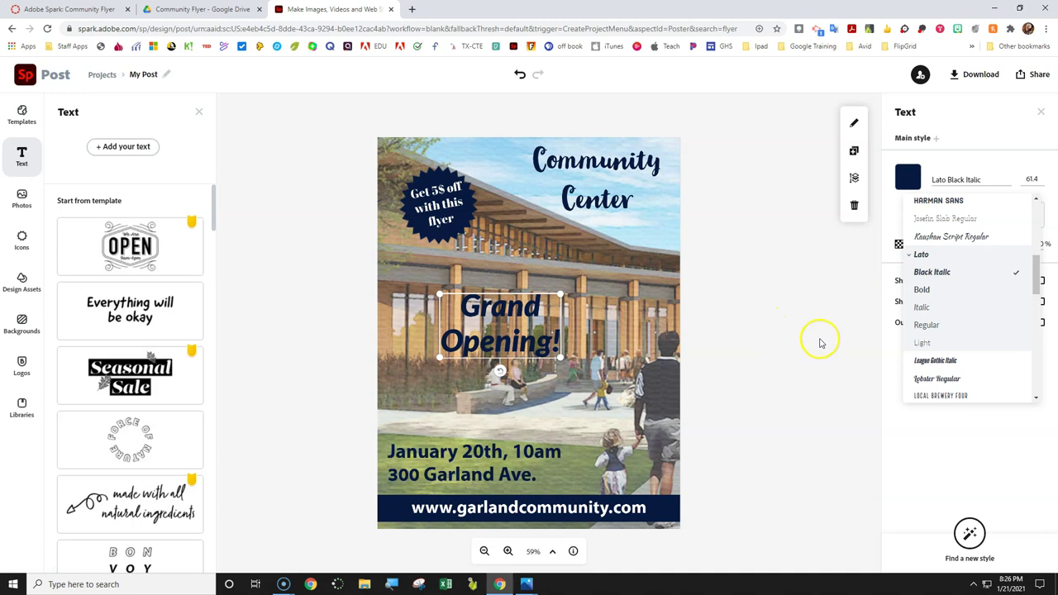
{"action": "left_click", "coordinate": [932, 271]}
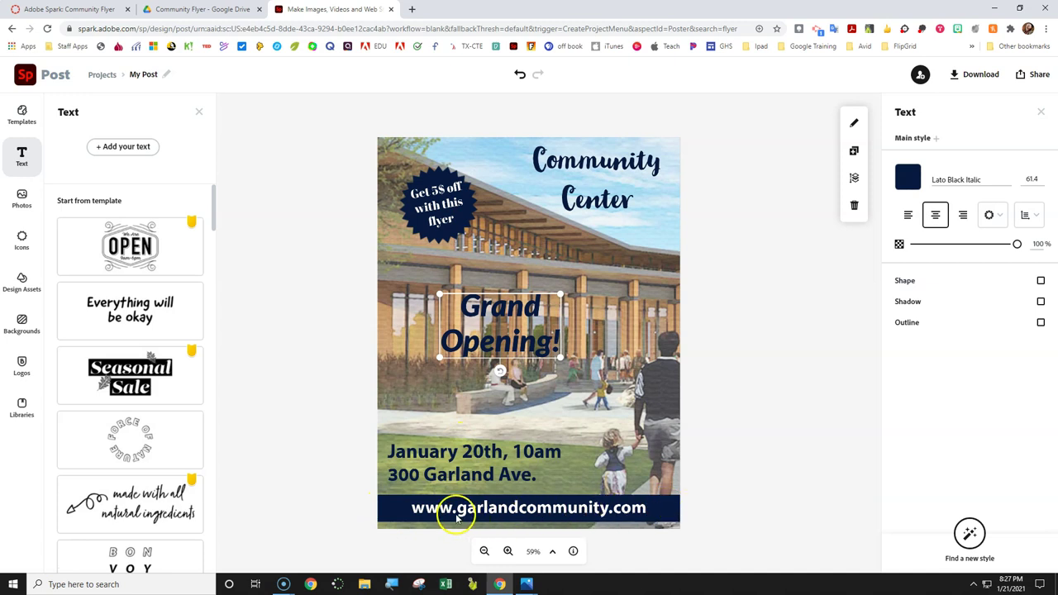
Turn the navy background shape of the web address text off and back on.
{"action": "left_click", "coordinate": [665, 513]}
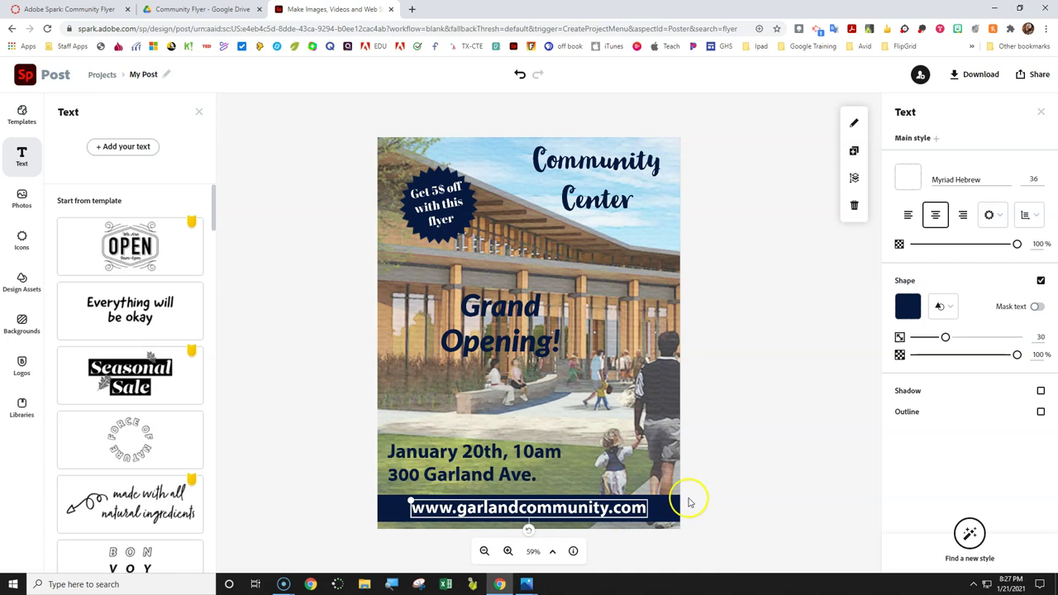
{"action": "left_click", "coordinate": [1041, 280]}
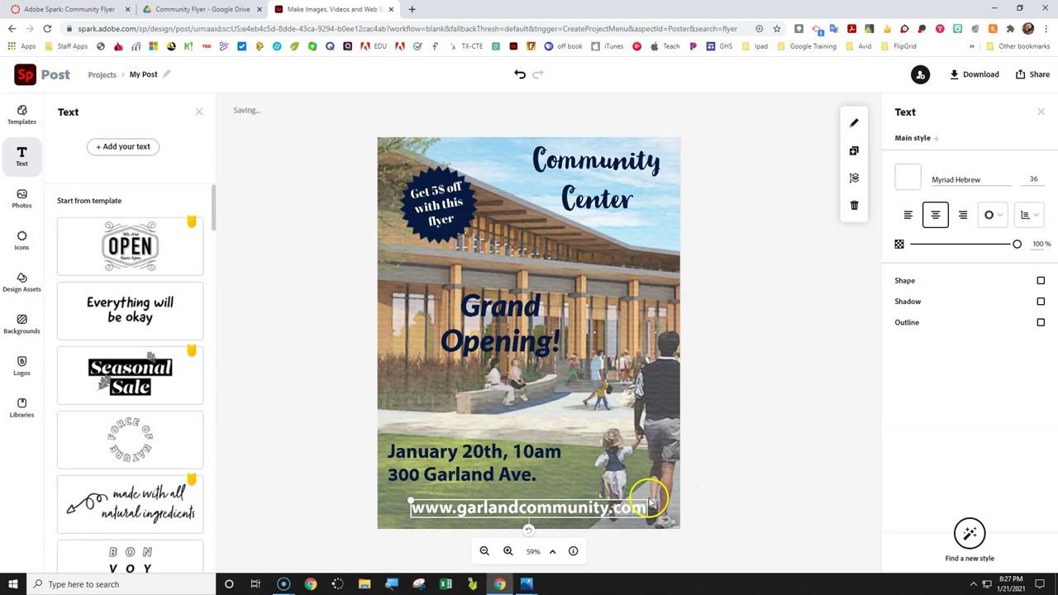
{"action": "left_click", "coordinate": [1040, 281]}
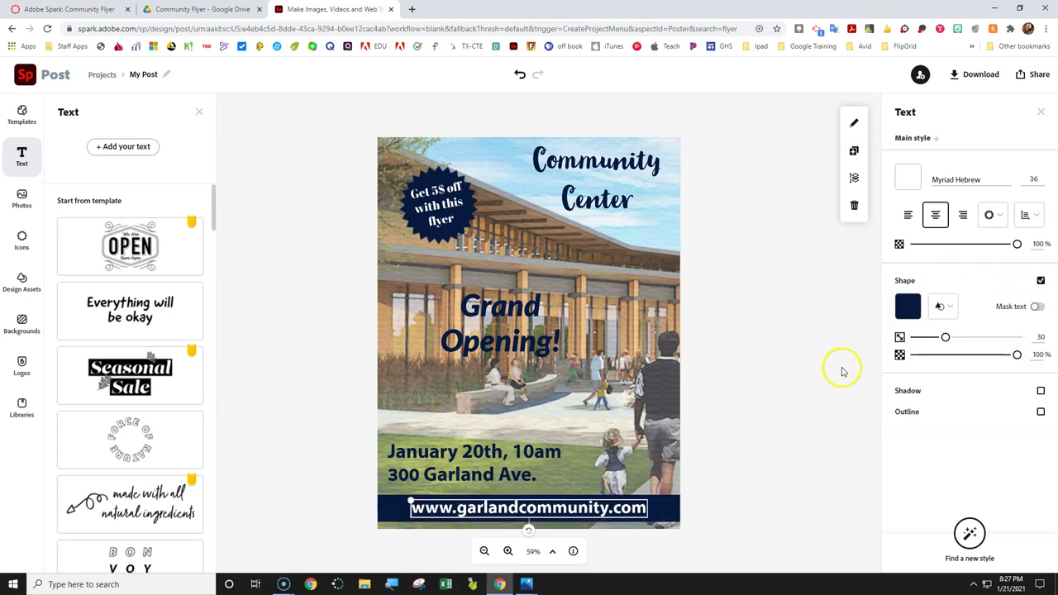
{"action": "left_click", "coordinate": [802, 400]}
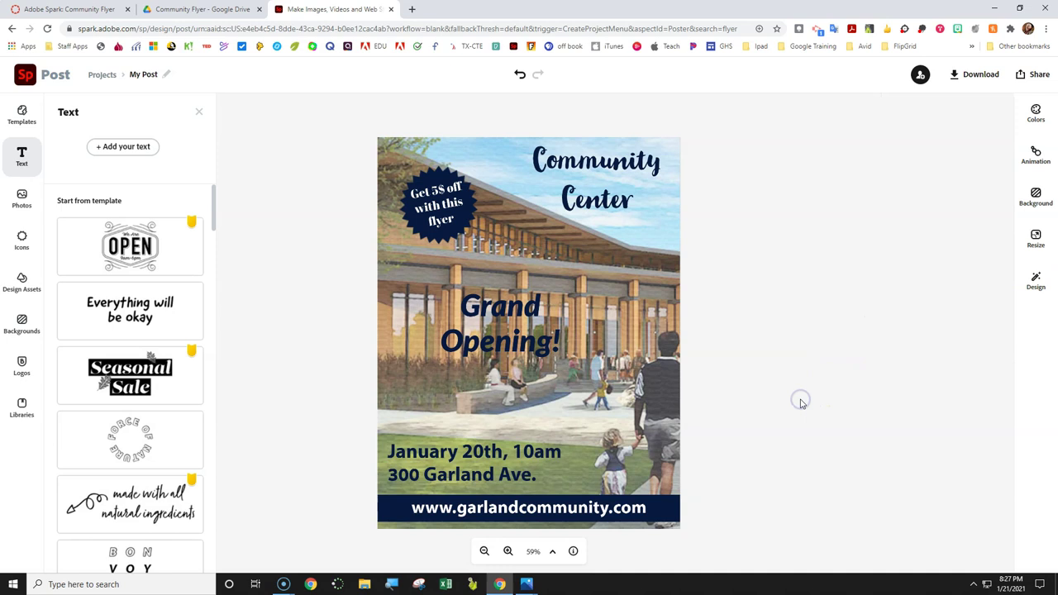
Add a shadow to the "Grand Opening!" text and set the shadow color to black.
{"action": "left_click", "coordinate": [512, 348]}
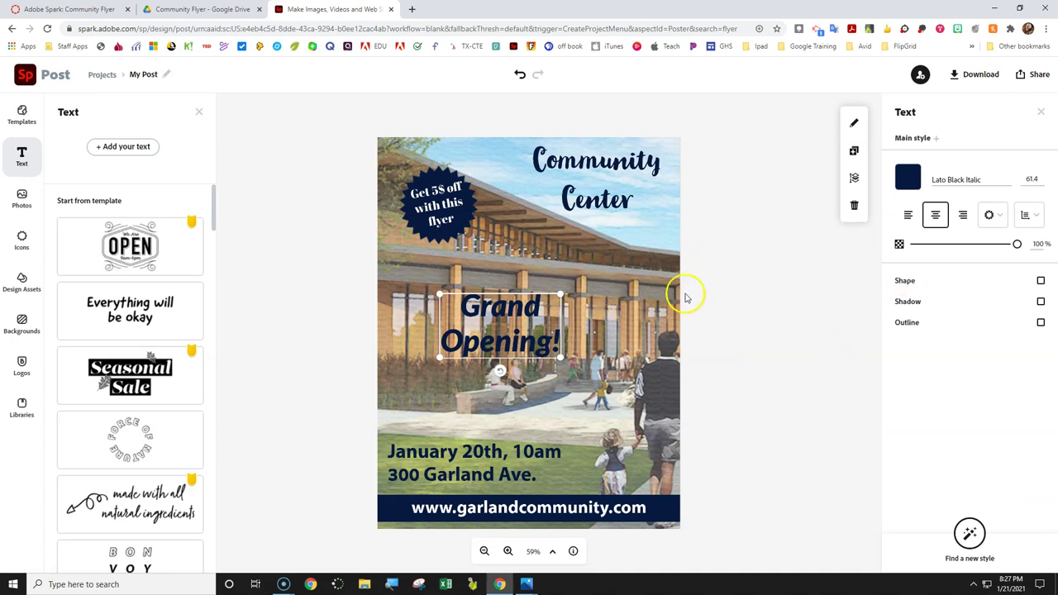
{"action": "left_click", "coordinate": [1042, 302]}
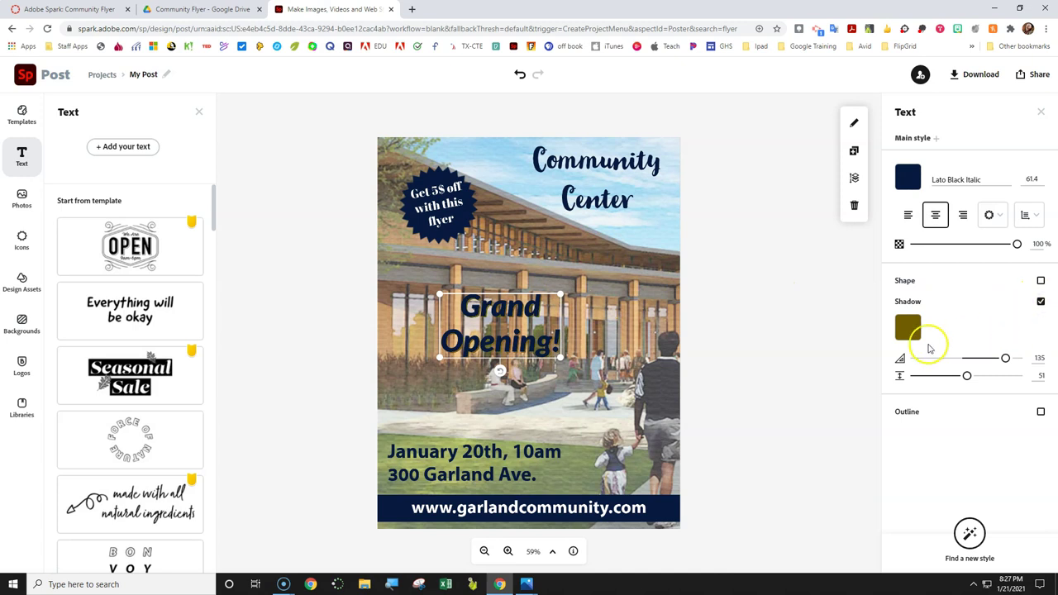
{"action": "left_click", "coordinate": [908, 330]}
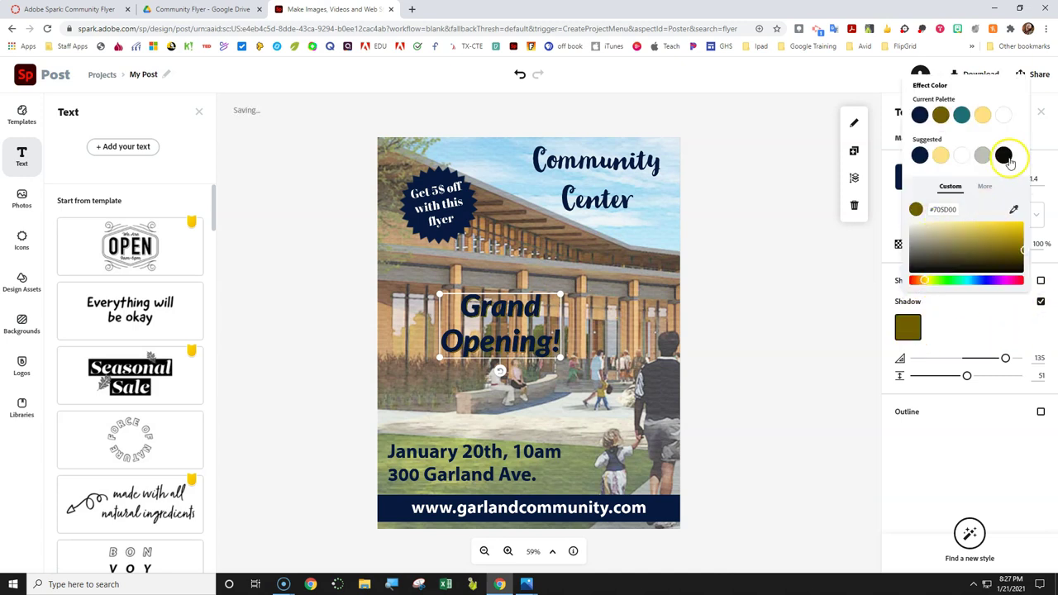
{"action": "left_click_drag", "start_coordinate": [947, 240], "coordinate": [909, 280]}
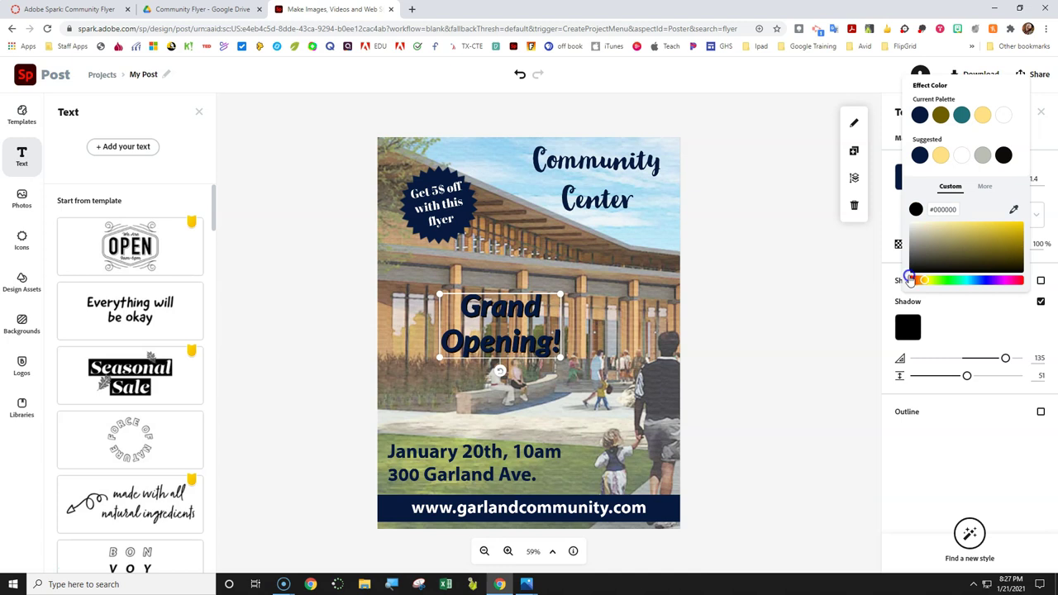
{"action": "left_click", "coordinate": [943, 210]}
{"action": "left_click", "coordinate": [834, 301]}
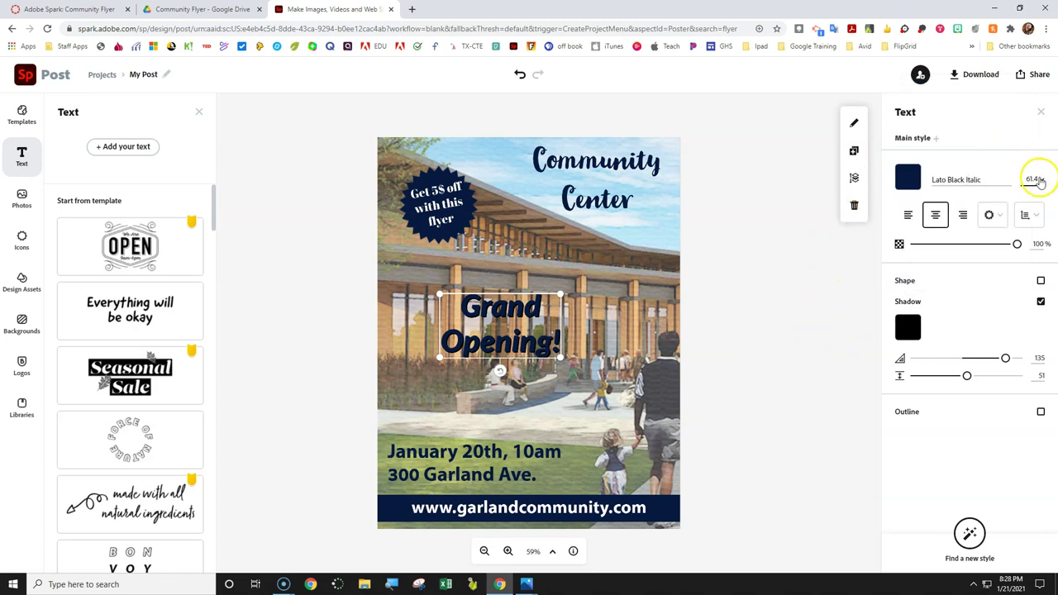
Set the "Grand Opening!" text size to 90 and move the text up and slightly left over the building.
{"action": "left_click", "coordinate": [1042, 181]}
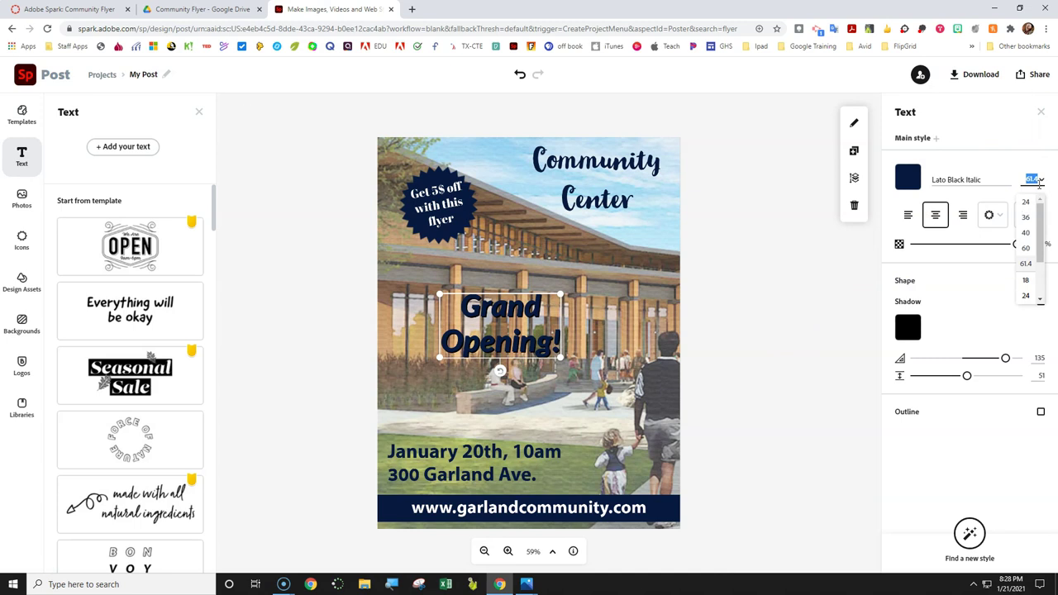
{"action": "key", "text": "Return"}
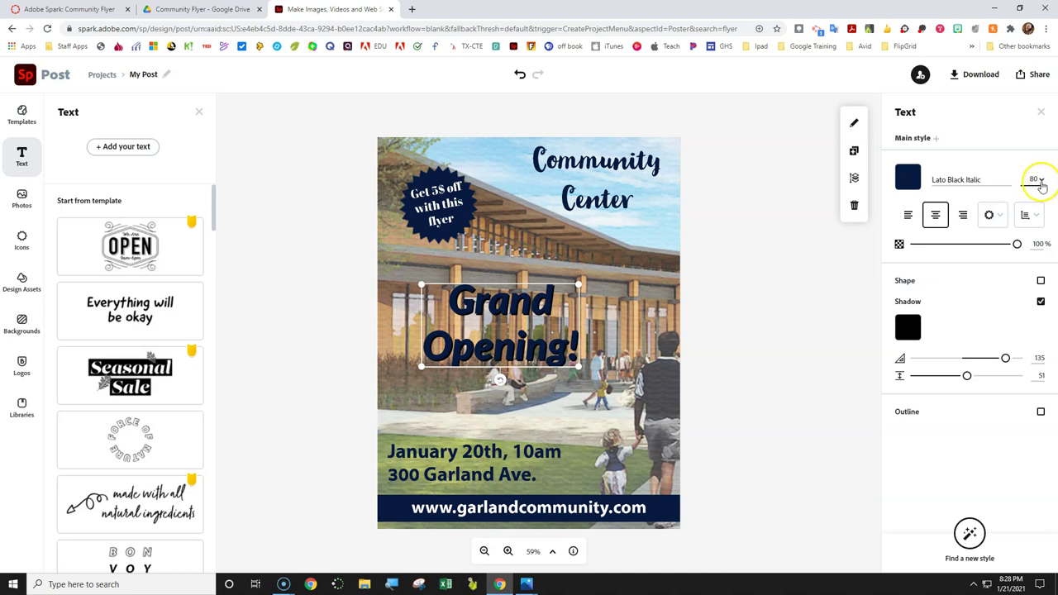
{"action": "left_click", "coordinate": [1036, 177]}
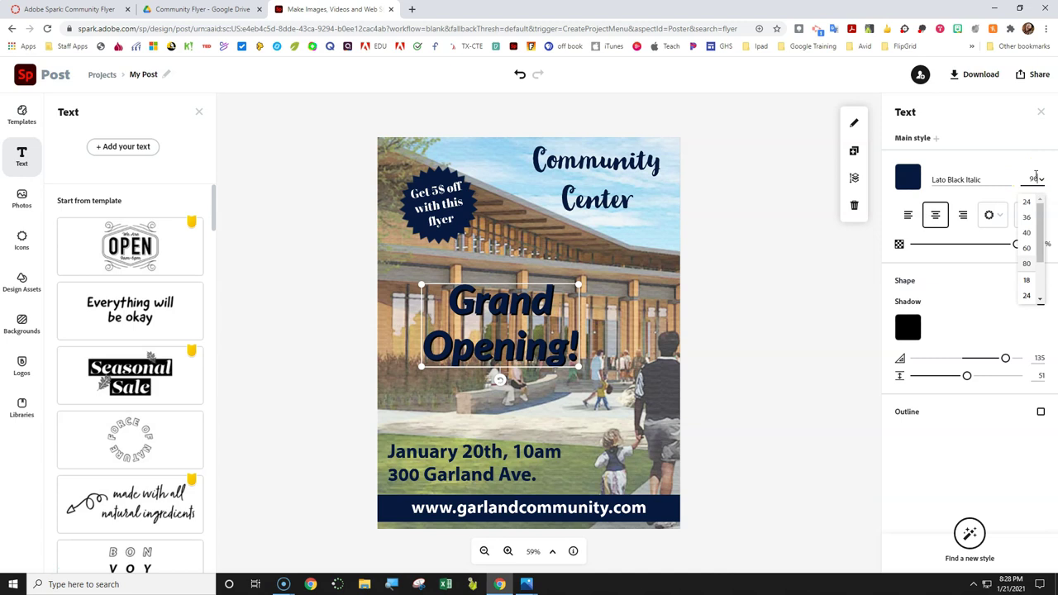
{"action": "type", "text": "96"}
{"action": "key", "text": "Return"}
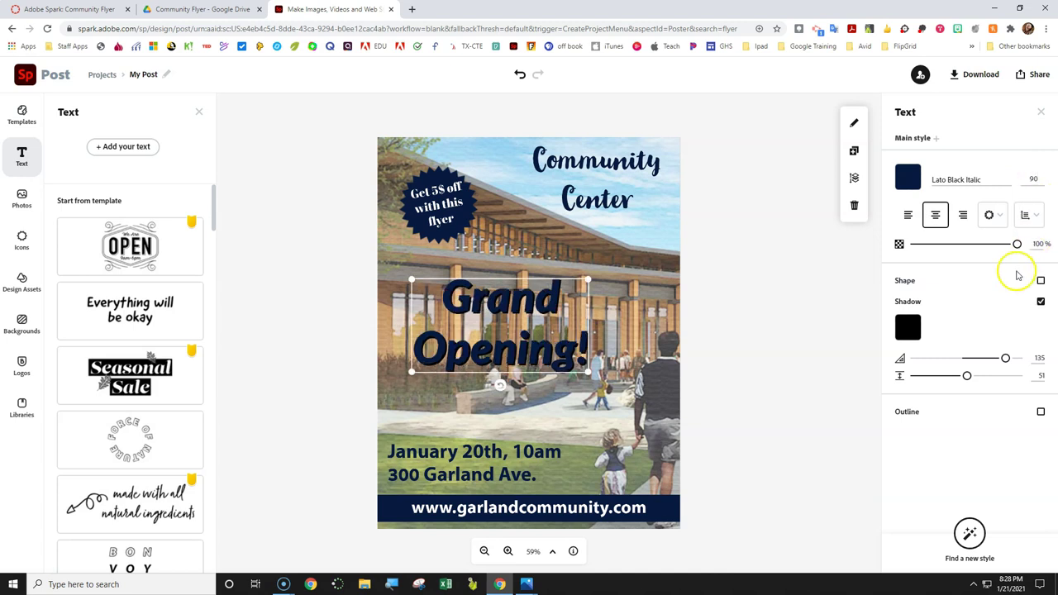
{"action": "left_click", "coordinate": [780, 316]}
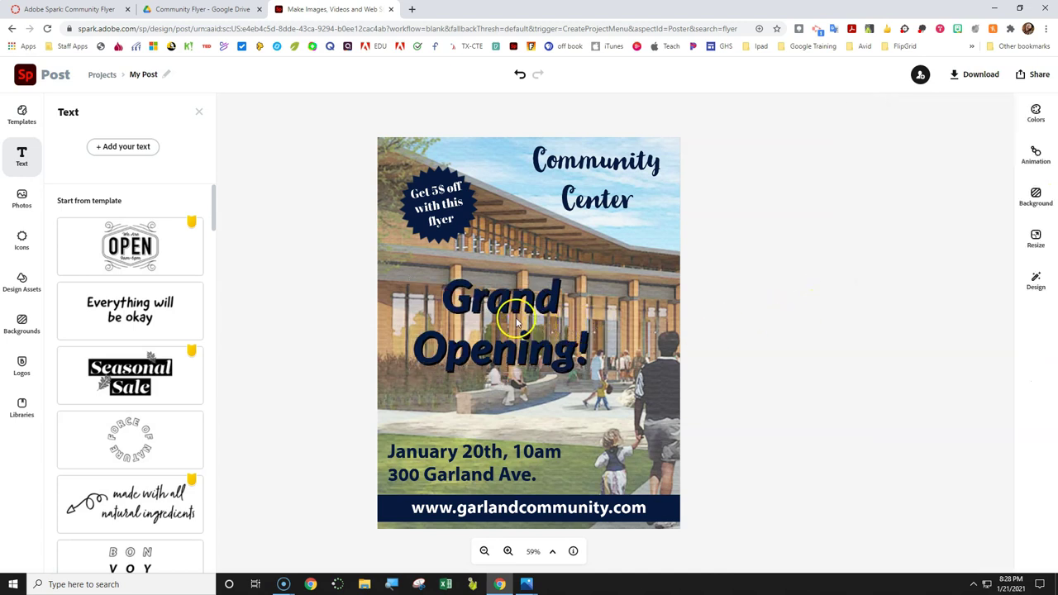
{"action": "left_click_drag", "start_coordinate": [506, 306], "coordinate": [490, 289]}
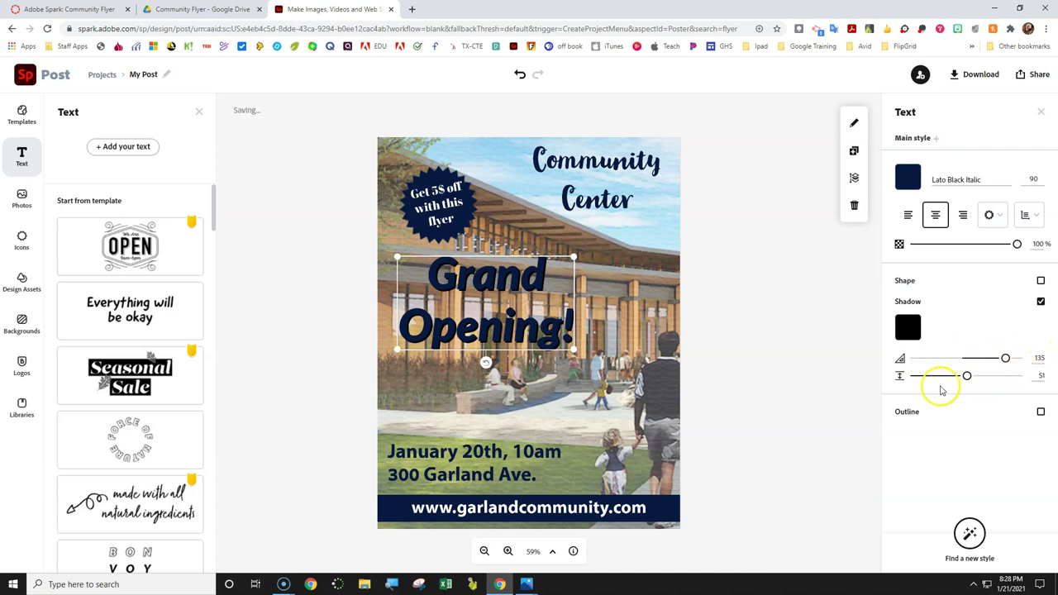
Set the shadow distance of the "Grand Opening!" text to 50.
{"action": "left_click_drag", "start_coordinate": [966, 377], "coordinate": [941, 377]}
{"action": "left_click", "coordinate": [1038, 376]}
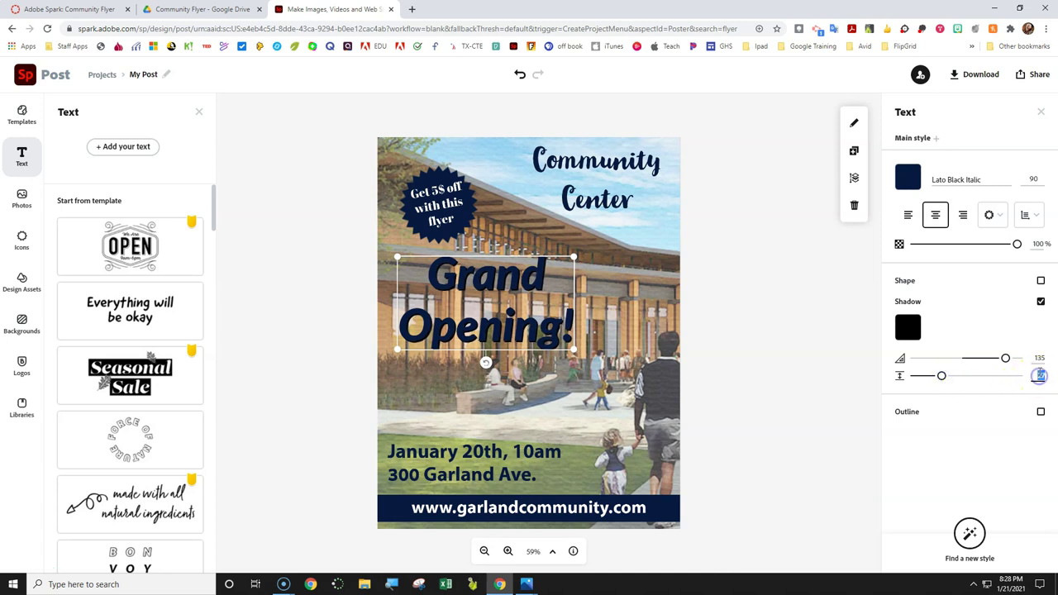
{"action": "key", "text": "Return"}
{"action": "left_click", "coordinate": [444, 542]}
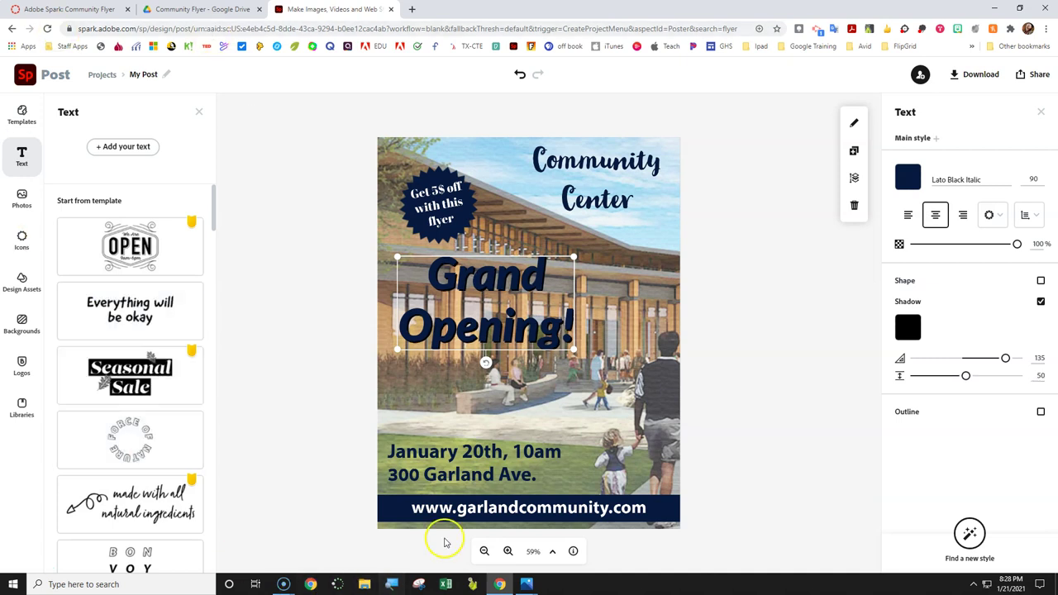
Try shadow distances of 22, 100 and 86 on the "Grand Opening!" text, and set the distance back to 50.
{"action": "left_click_drag", "start_coordinate": [968, 377], "coordinate": [943, 378]}
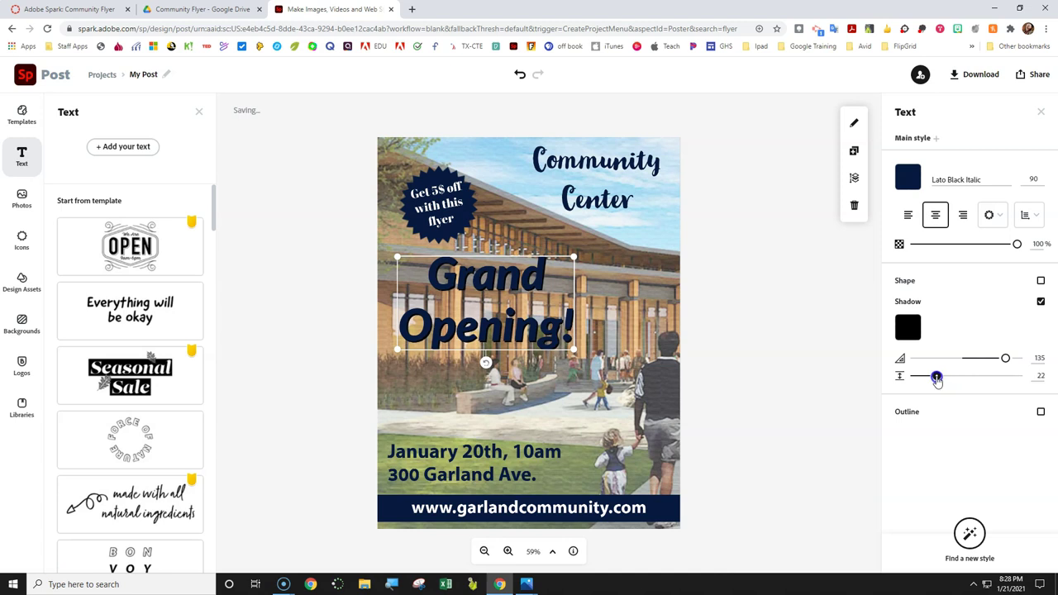
{"action": "left_click_drag", "start_coordinate": [941, 379], "coordinate": [1022, 391]}
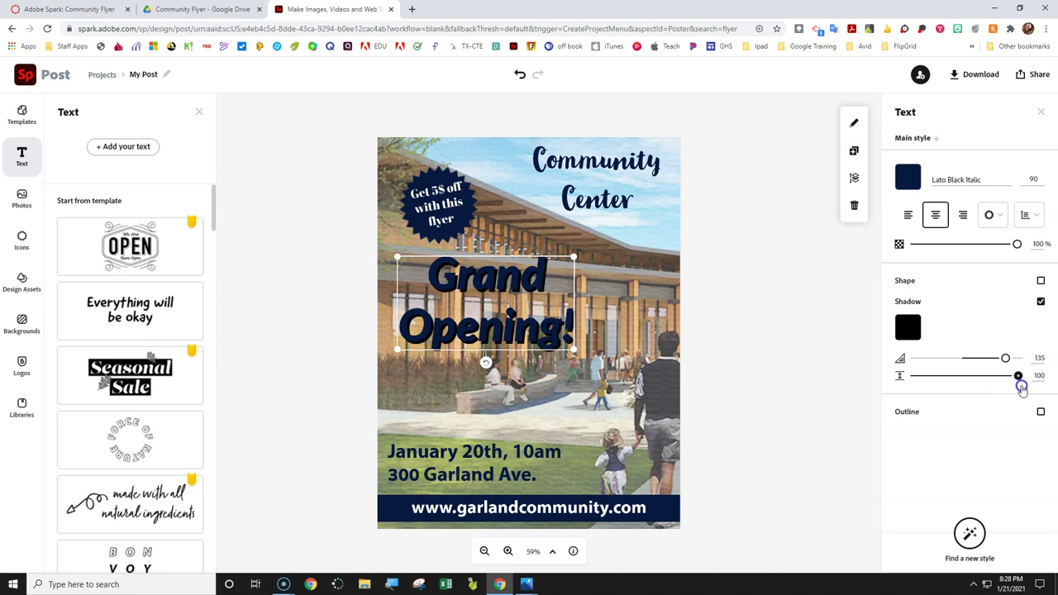
{"action": "left_click_drag", "start_coordinate": [1018, 388], "coordinate": [1007, 389]}
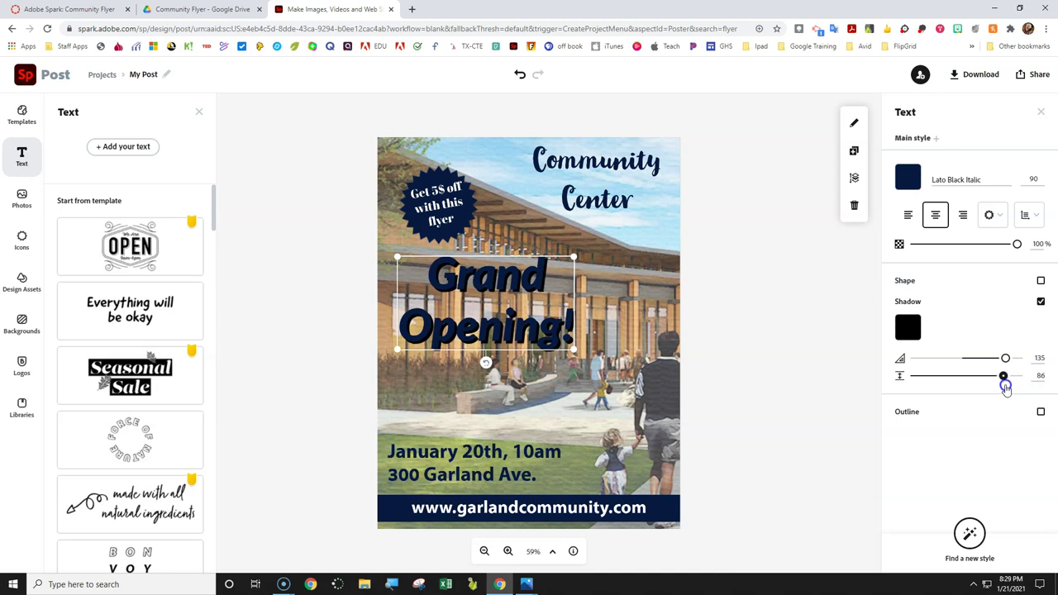
{"action": "left_click", "coordinate": [1041, 377]}
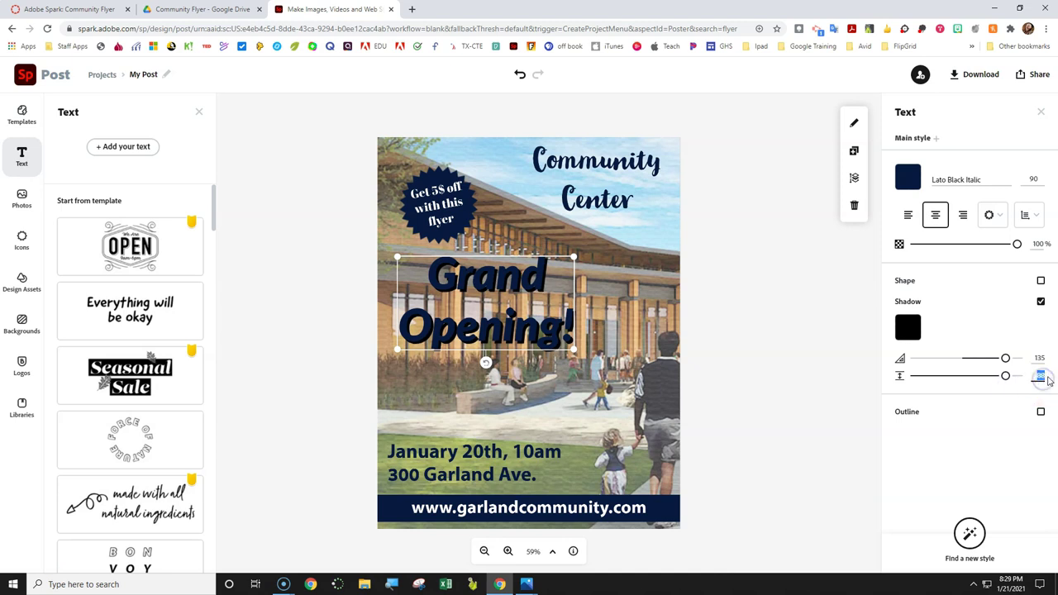
{"action": "type", "text": "50"}
{"action": "key", "text": "Return"}
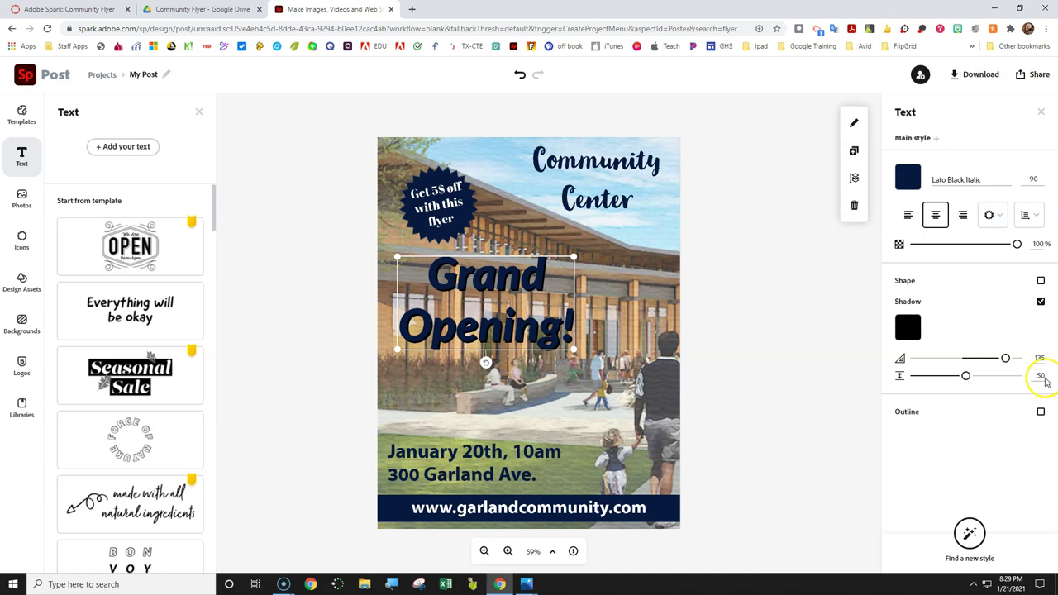
{"action": "left_click", "coordinate": [776, 324]}
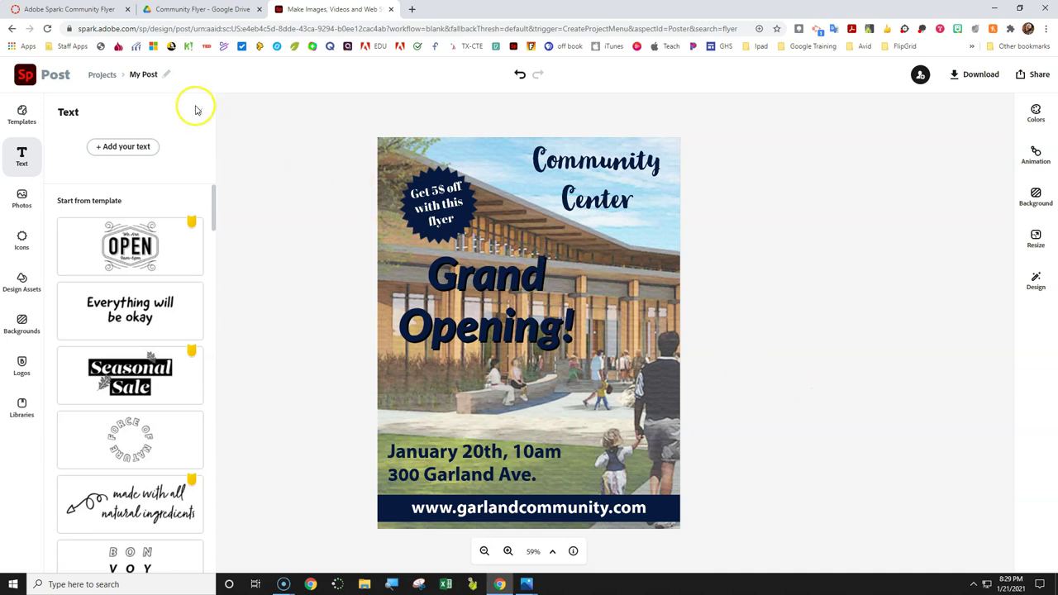
Rename the project "Community Flyer" and download the flyer as a PNG.
{"action": "left_click", "coordinate": [143, 75]}
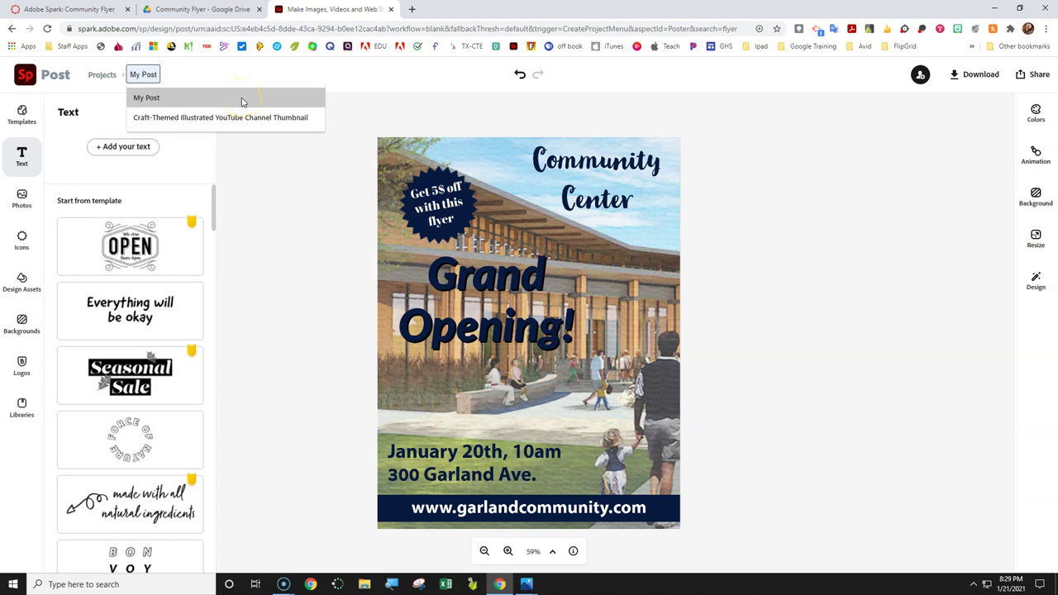
{"action": "type", "text": "Cu"}
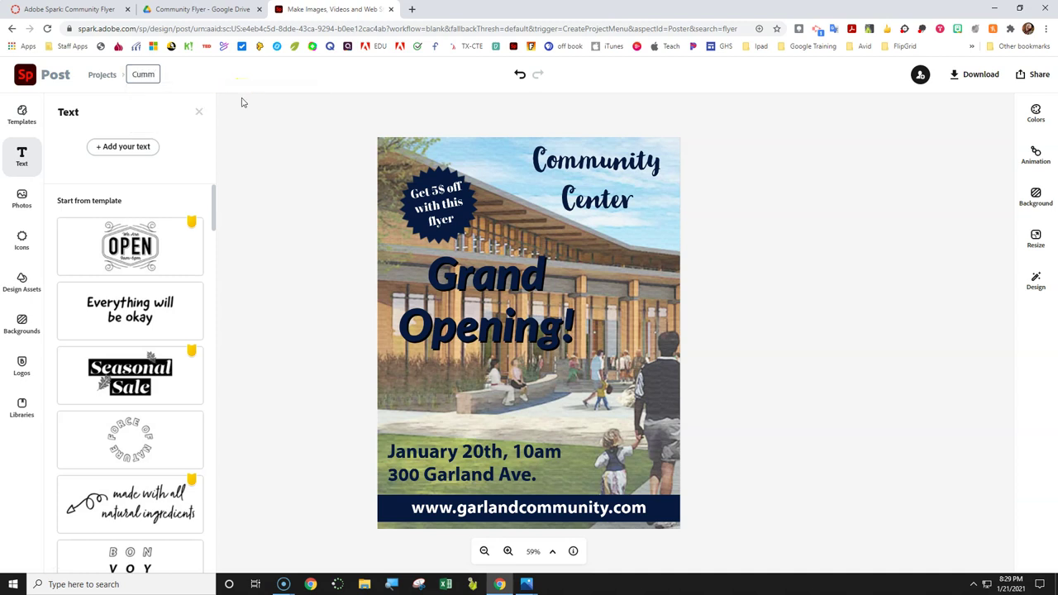
{"action": "key", "text": "BackSpace"}
{"action": "type", "text": "raft-Them"}
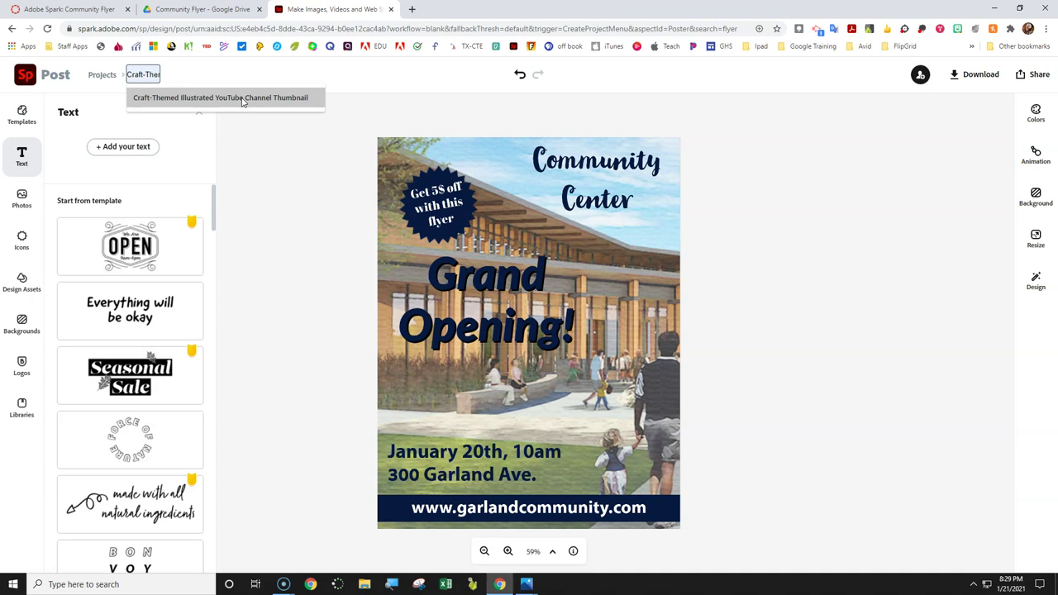
{"action": "key", "text": "ctrl+a"}
{"action": "type", "text": "Cc"}
{"action": "key", "text": "BackSpace"}
{"action": "type", "text": "o"}
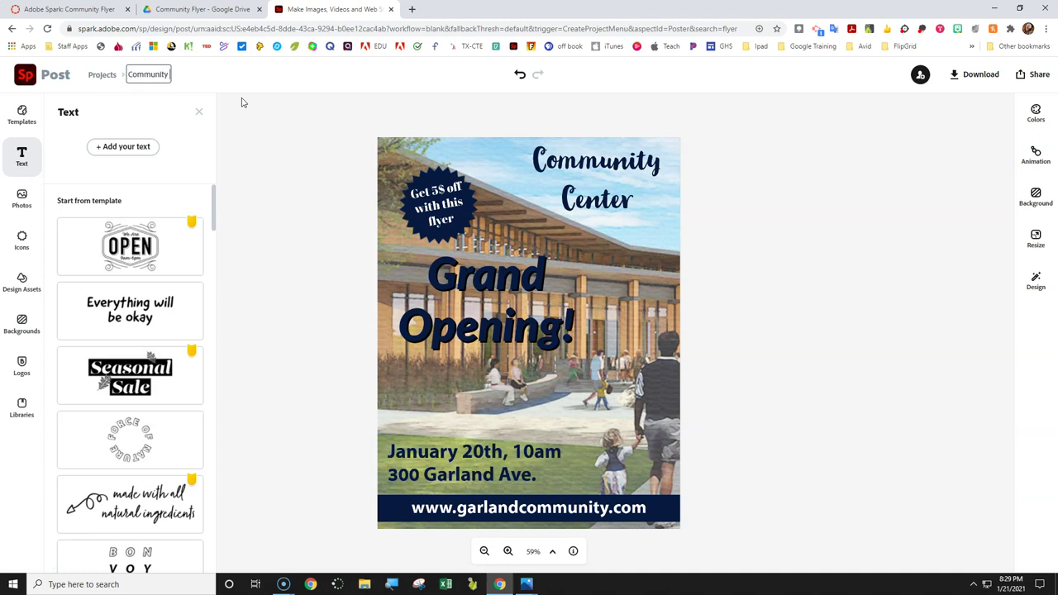
{"action": "type", "text": "mmunity Flyer"}
{"action": "key", "text": "Return"}
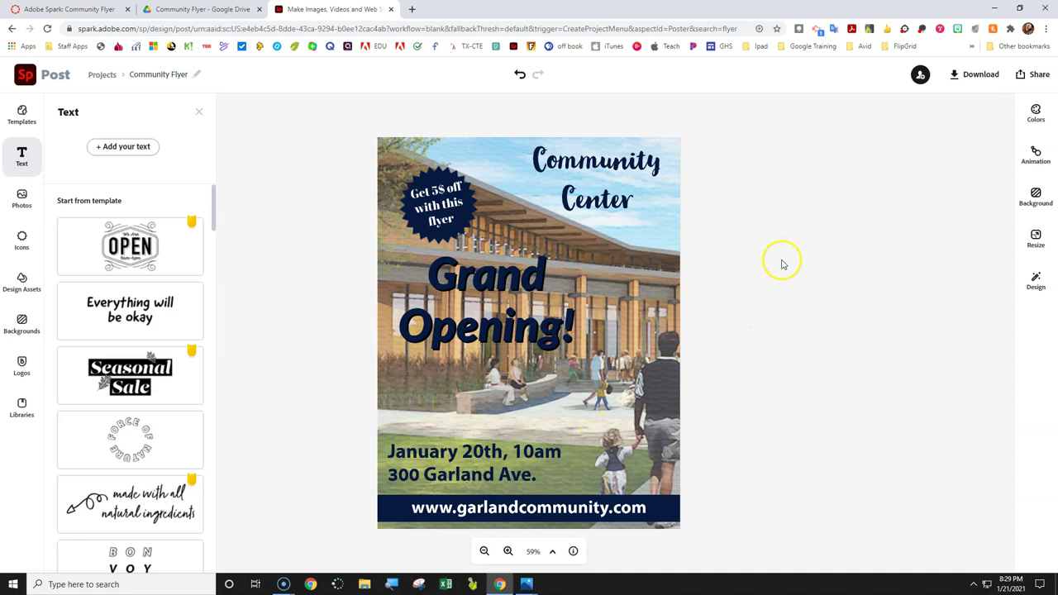
{"action": "left_click", "coordinate": [972, 75]}
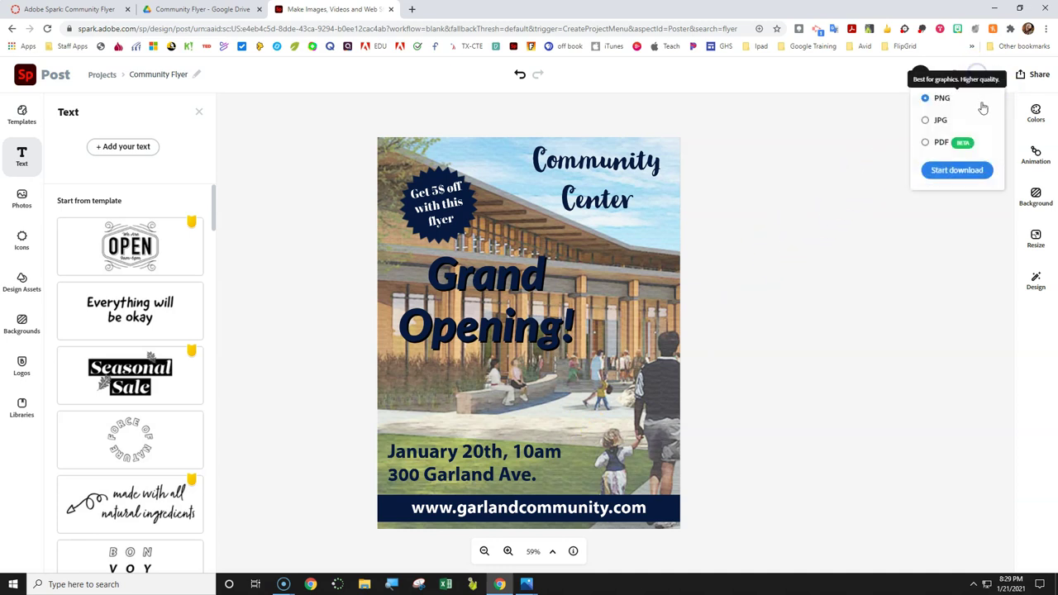
{"action": "left_click", "coordinate": [958, 171]}
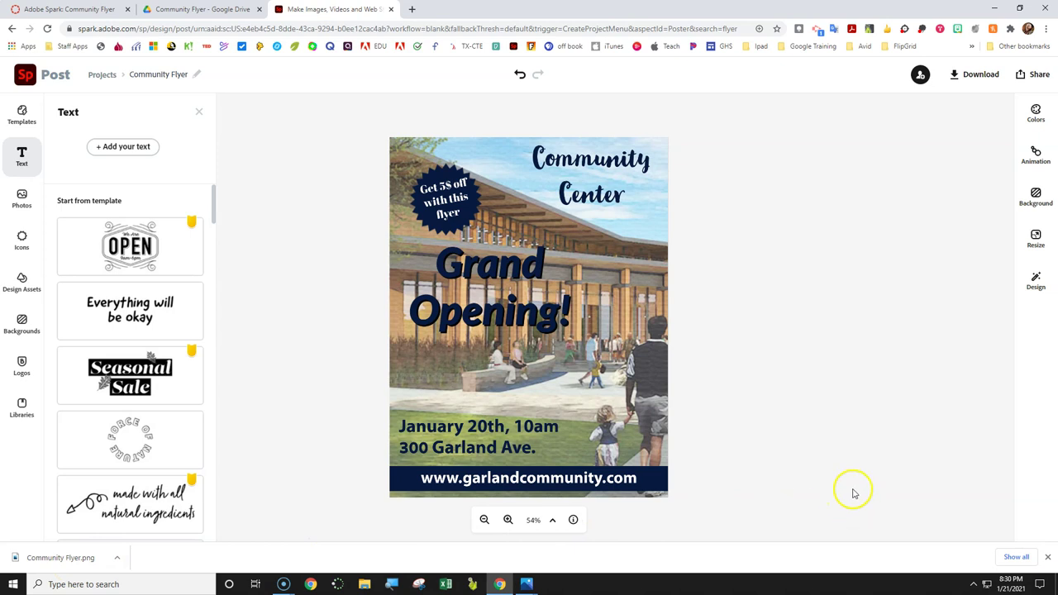
Switch to the Canvas assignment "Adobe Spark: Community Flyer", start a submission and attach Community Flyer.png from Downloads.
{"action": "left_click", "coordinate": [81, 10]}
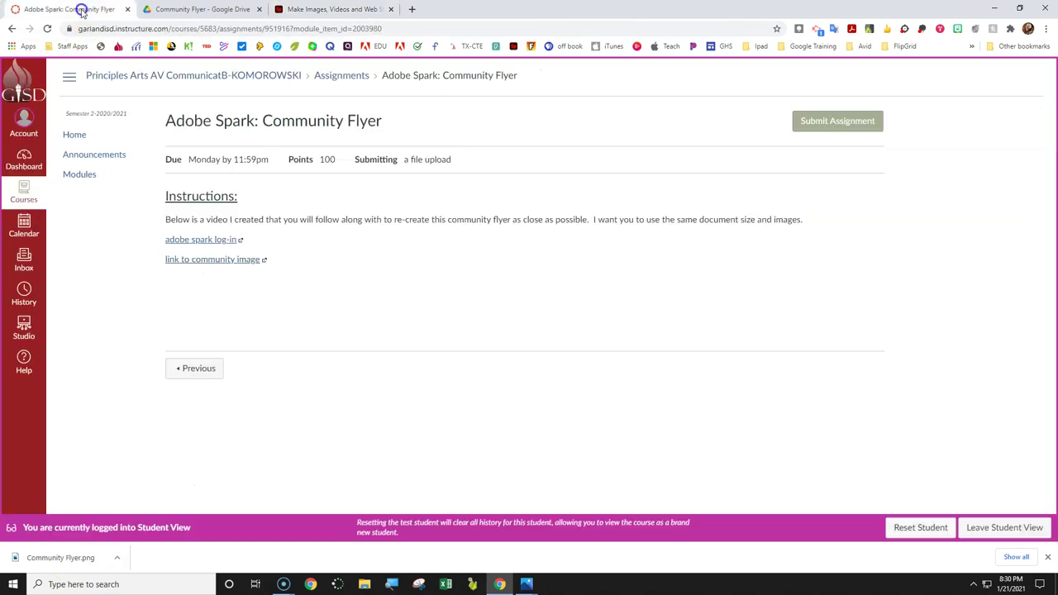
{"action": "left_click", "coordinate": [824, 124]}
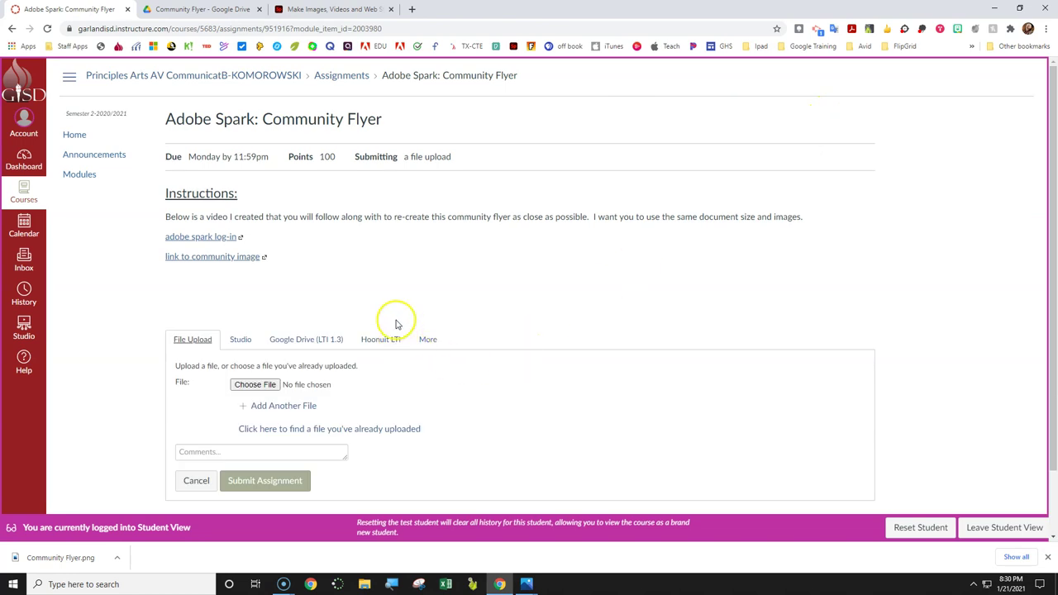
{"action": "scroll", "coordinate": [402, 312], "scroll_direction": "down", "scroll_amount": 1}
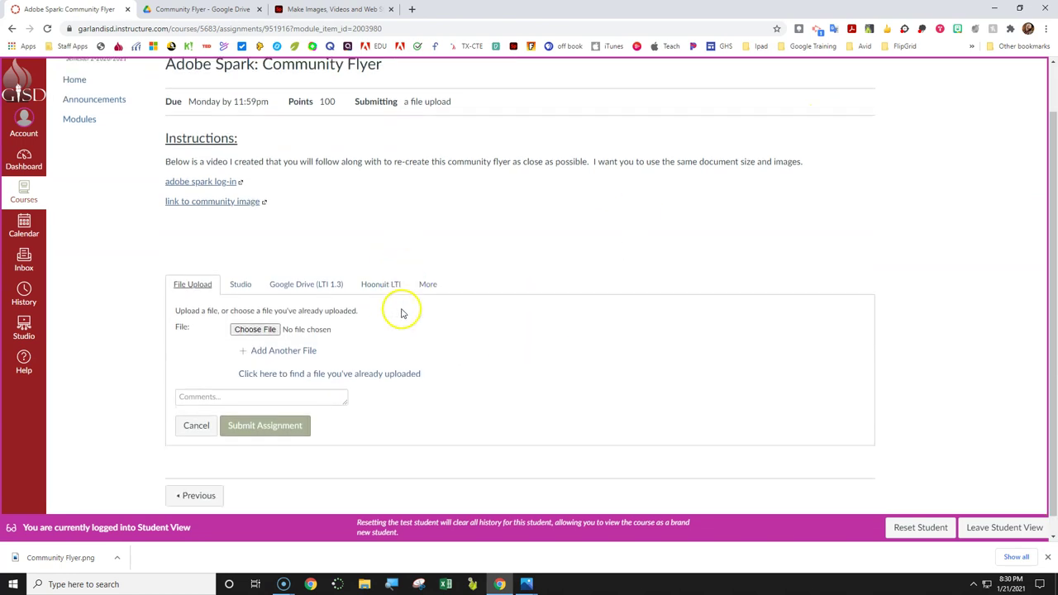
{"action": "left_click", "coordinate": [263, 331]}
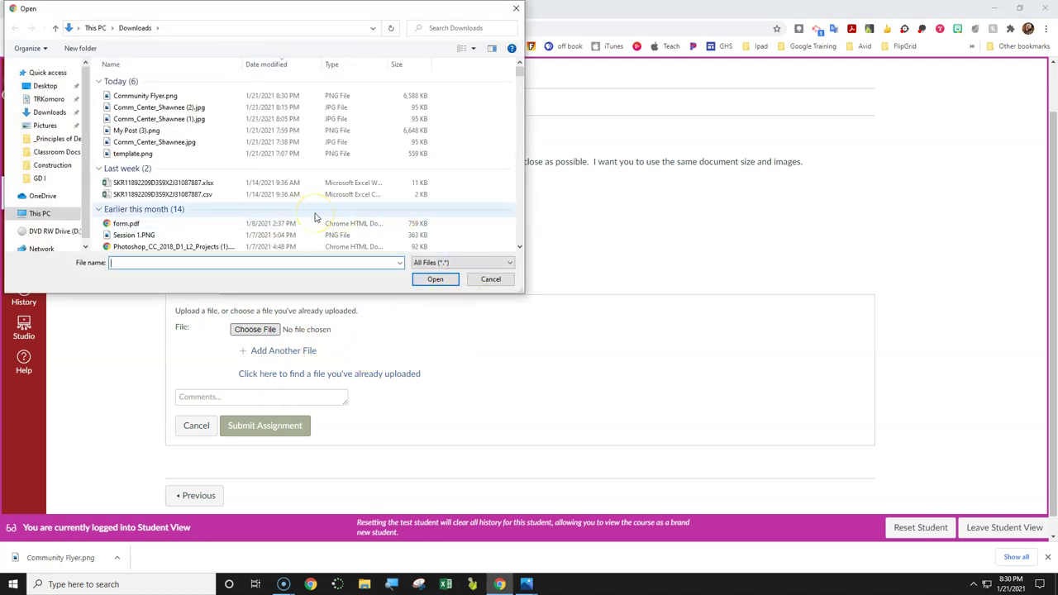
{"action": "left_click", "coordinate": [157, 98]}
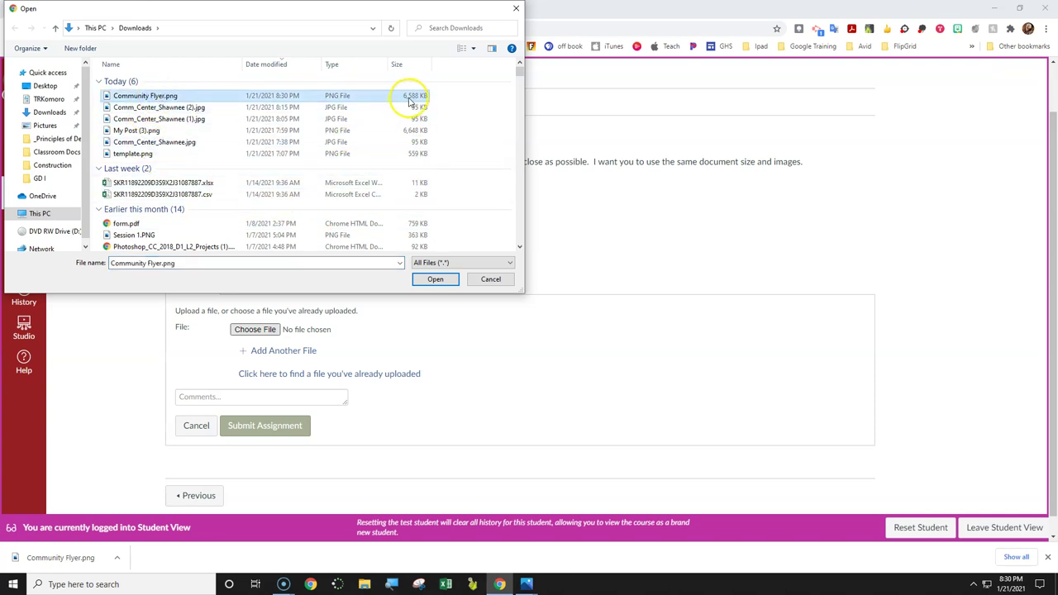
{"action": "left_click", "coordinate": [436, 279]}
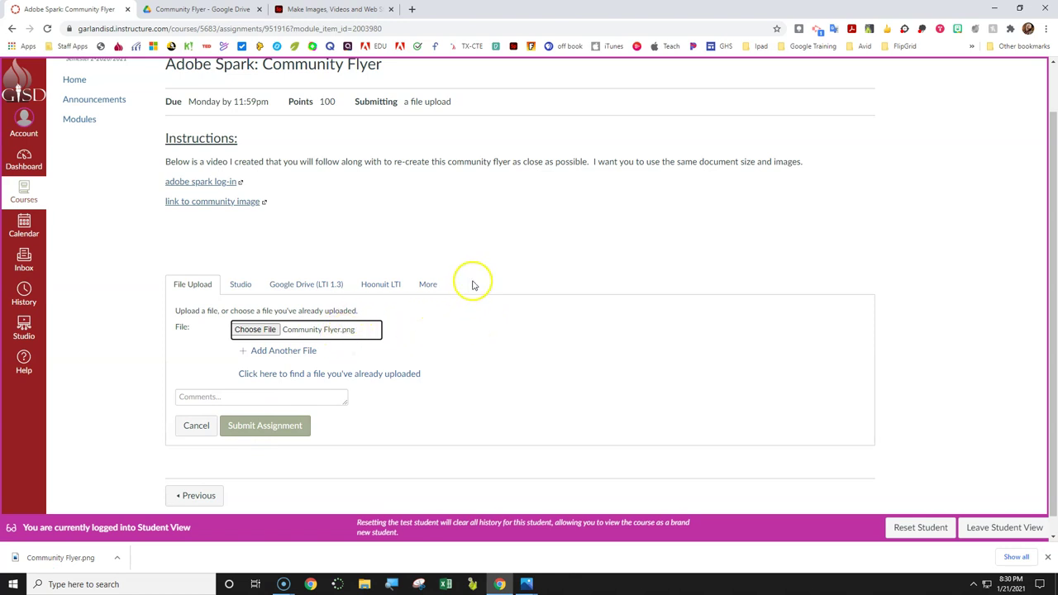
Switch back to Adobe Spark and review the download format options for the flyer.
{"action": "left_click", "coordinate": [338, 10]}
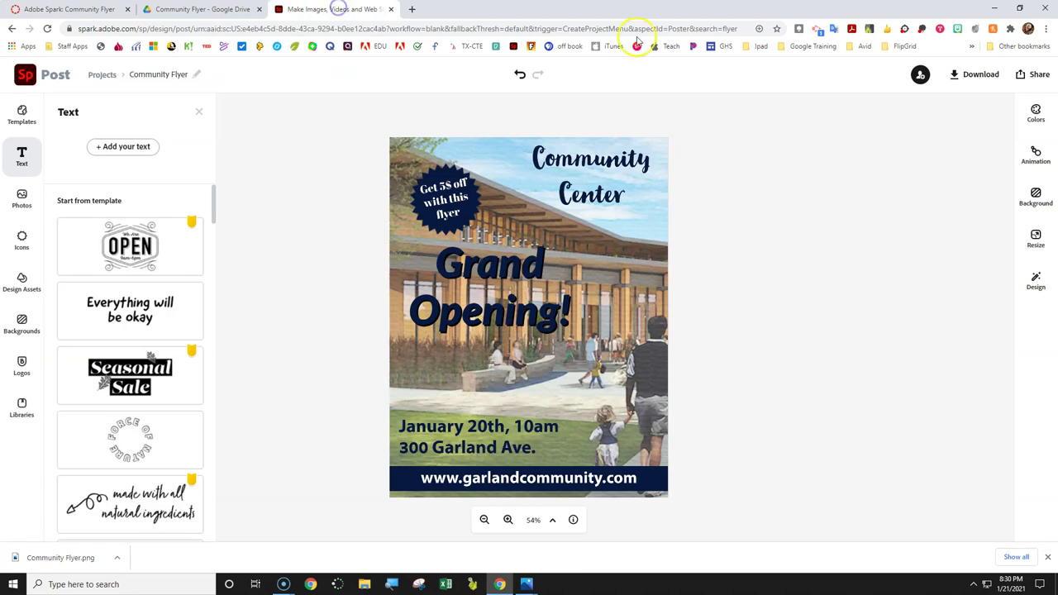
{"action": "left_click", "coordinate": [974, 76]}
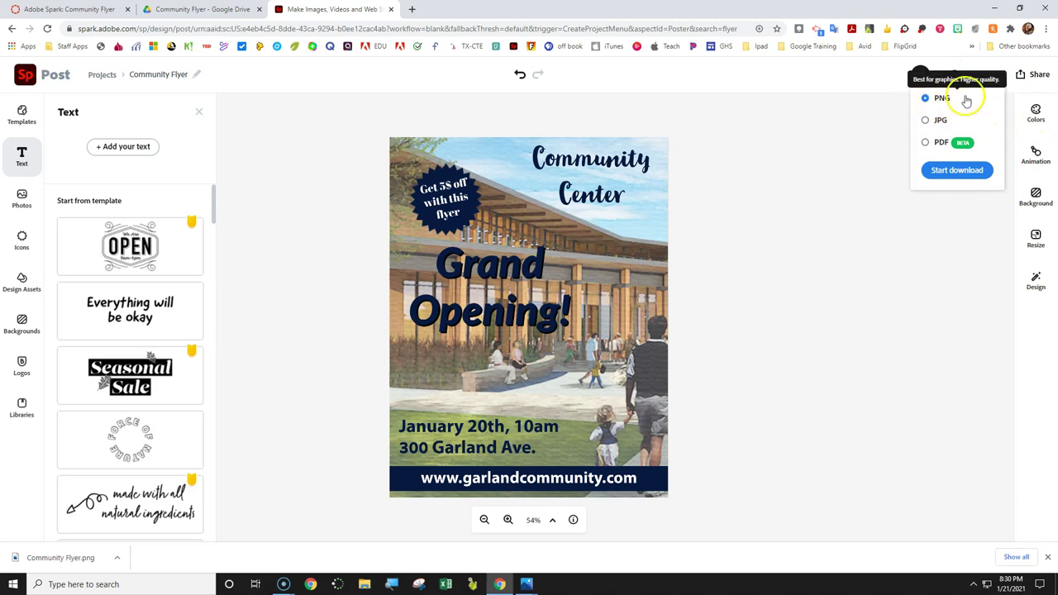
{"action": "left_click", "coordinate": [871, 117]}
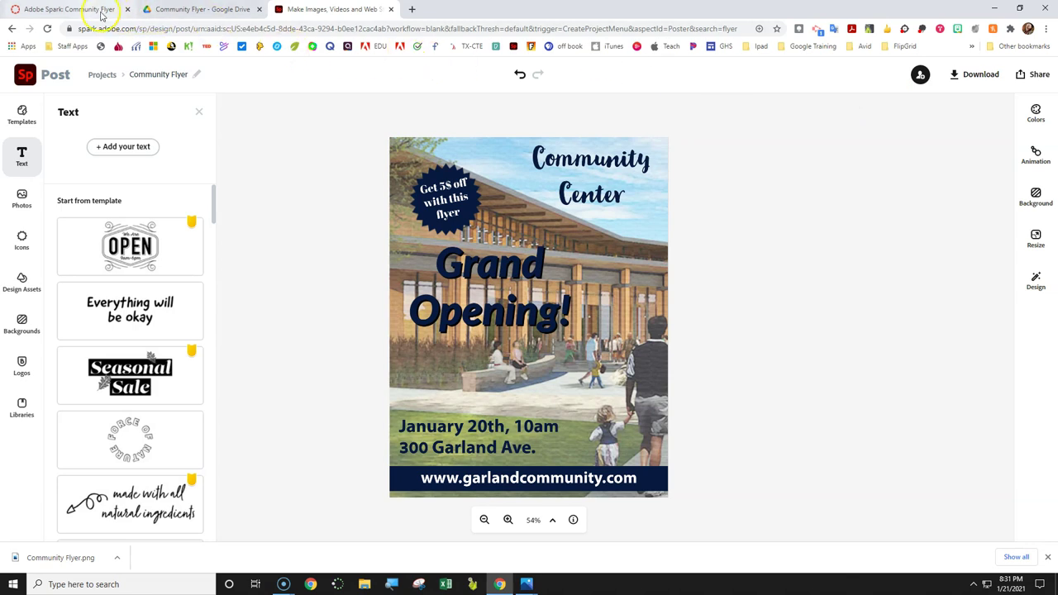
Return to the Canvas assignment and submit it with the attached flyer file.
{"action": "left_click", "coordinate": [94, 10]}
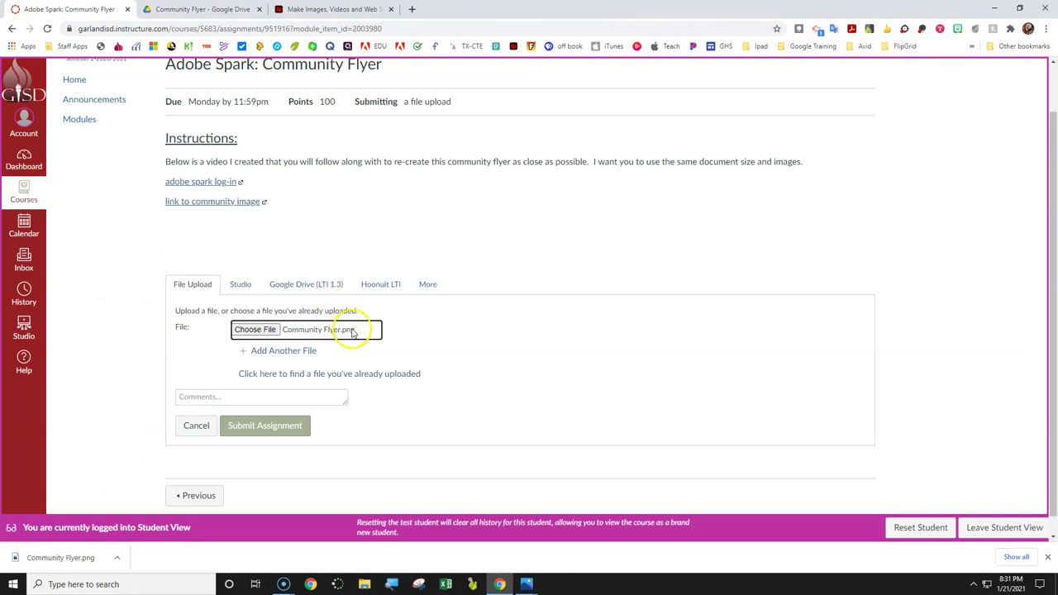
{"action": "left_click", "coordinate": [272, 431]}
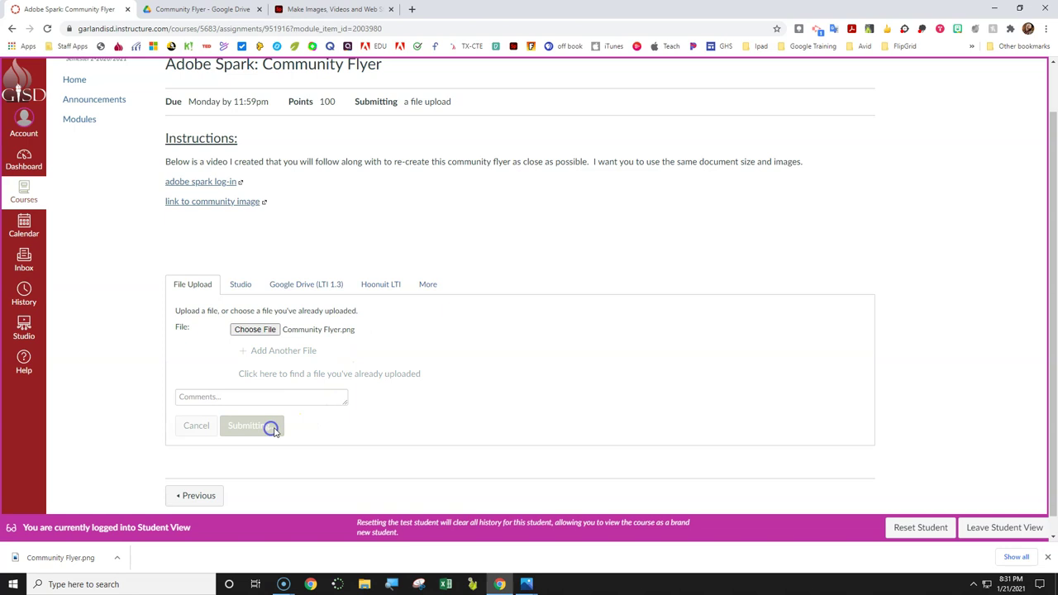